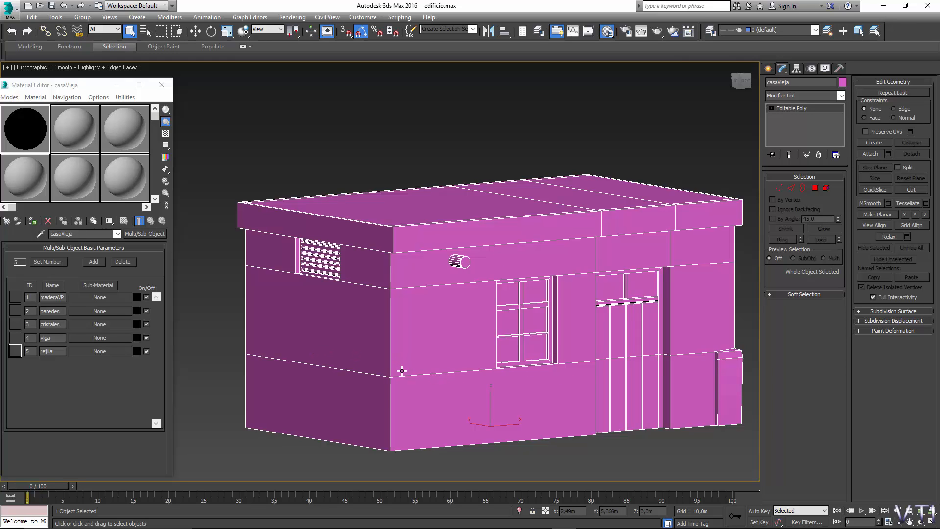
- Assign a Standard material to the ID 1 slot of the casaVieja Multi/Sub-Object material and name it maderaVP
{"action": "mouse_move", "coordinate": [391, 361]}
{"action": "middle_mouse_down"}
{"action": "mouse_move", "coordinate": [396, 356]}
{"action": "mouse_move", "coordinate": [381, 363]}
{"action": "middle_mouse_up"}
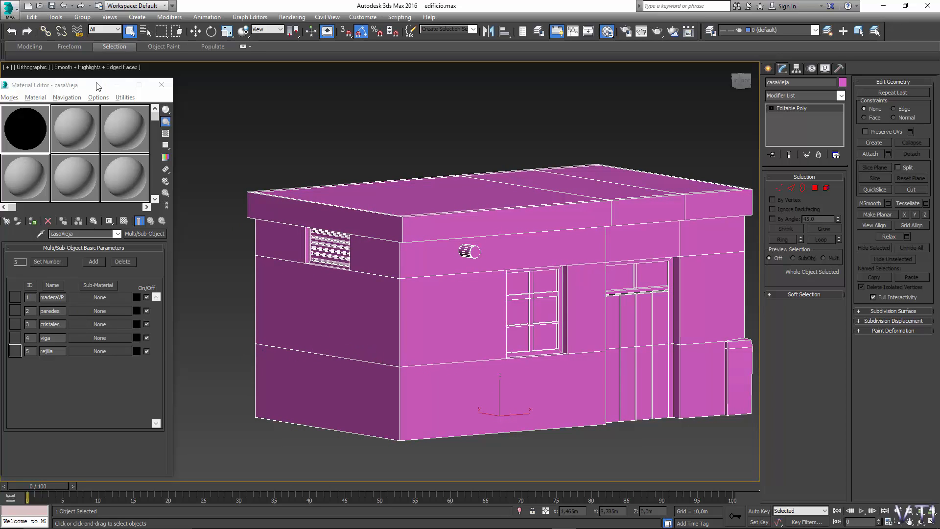
{"action": "left_click_drag", "start_coordinate": [98, 85], "coordinate": [130, 81]}
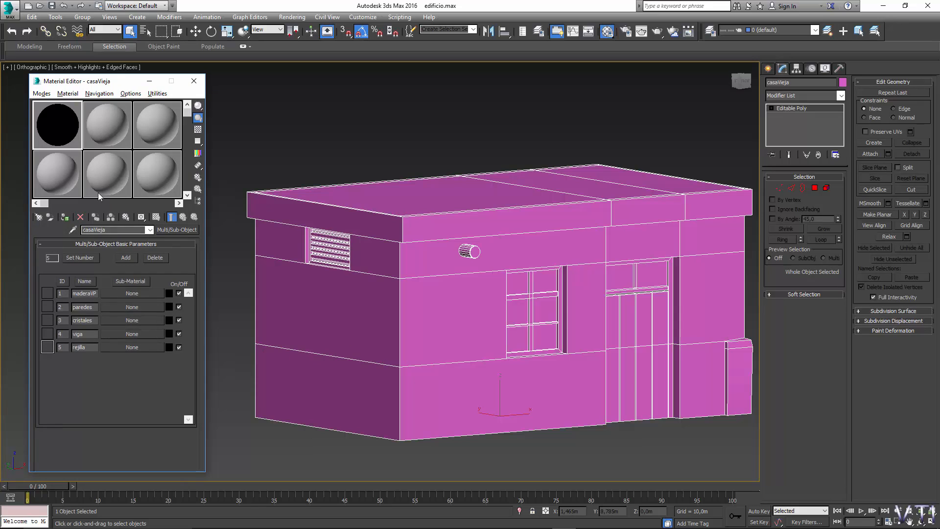
{"action": "left_click", "coordinate": [107, 362]}
{"action": "left_click", "coordinate": [131, 292]}
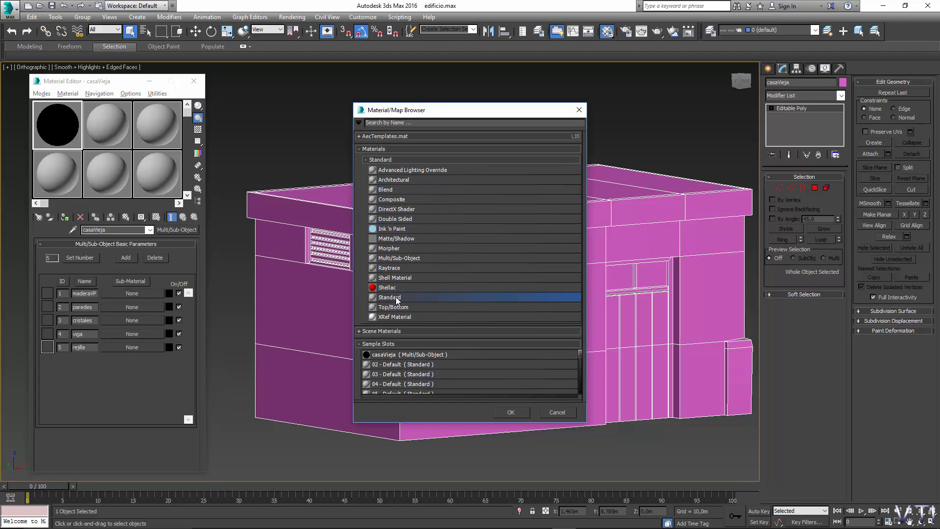
{"action": "double_click", "coordinate": [396, 298]}
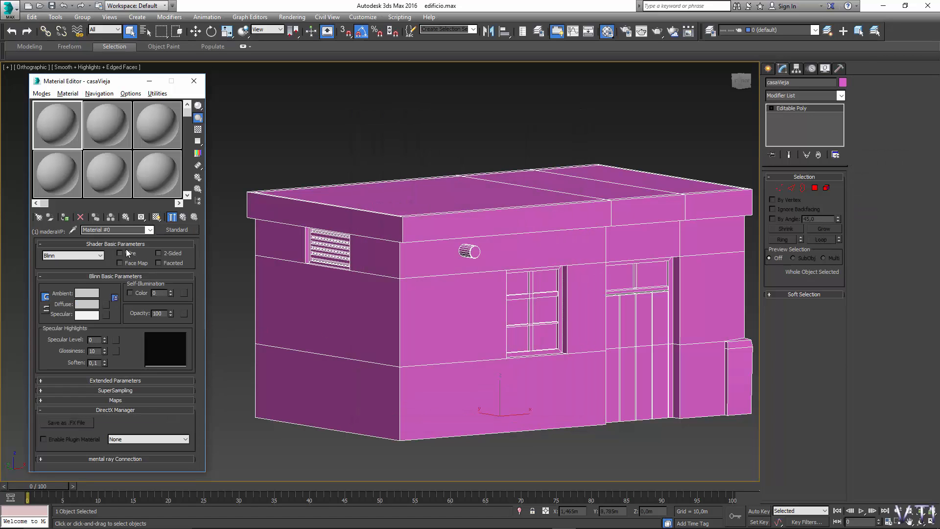
{"action": "left_click", "coordinate": [183, 217]}
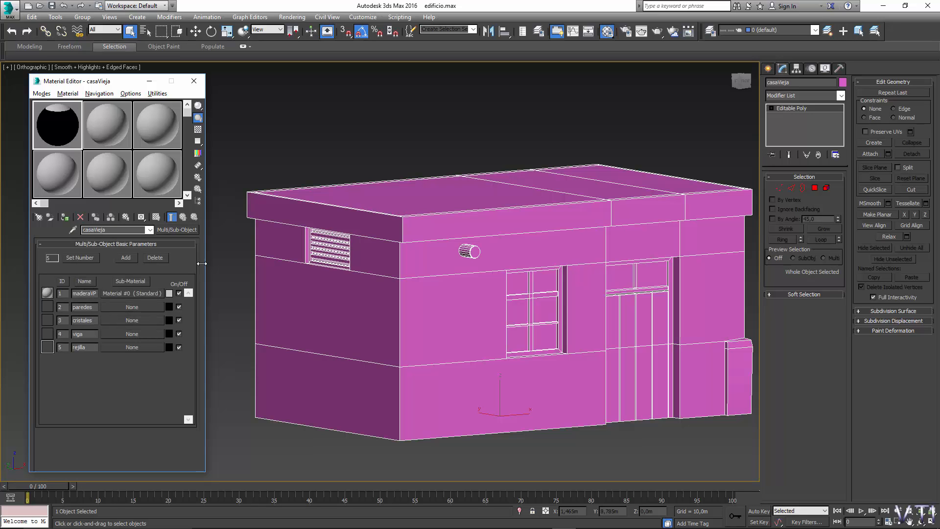
{"action": "left_click", "coordinate": [145, 292]}
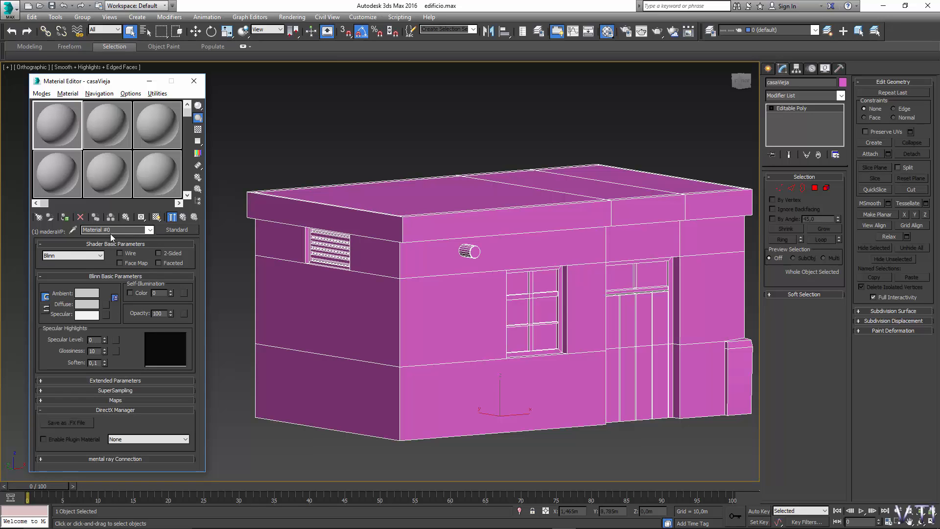
{"action": "left_click_drag", "start_coordinate": [120, 230], "coordinate": [46, 233]}
{"action": "type", "text": "maderaVP"}
- Set the maderaVP diffuse color to saturated blue and assign the parent casaVieja material to the building
{"action": "left_click", "coordinate": [86, 304]}
{"action": "left_click", "coordinate": [237, 77]}
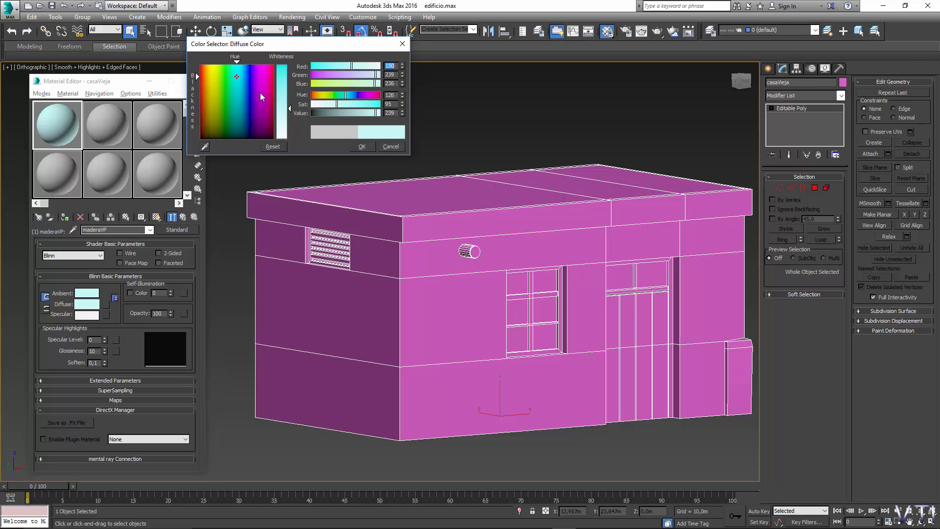
{"action": "left_click_drag", "start_coordinate": [250, 89], "coordinate": [289, 65]}
{"action": "left_click", "coordinate": [362, 146]}
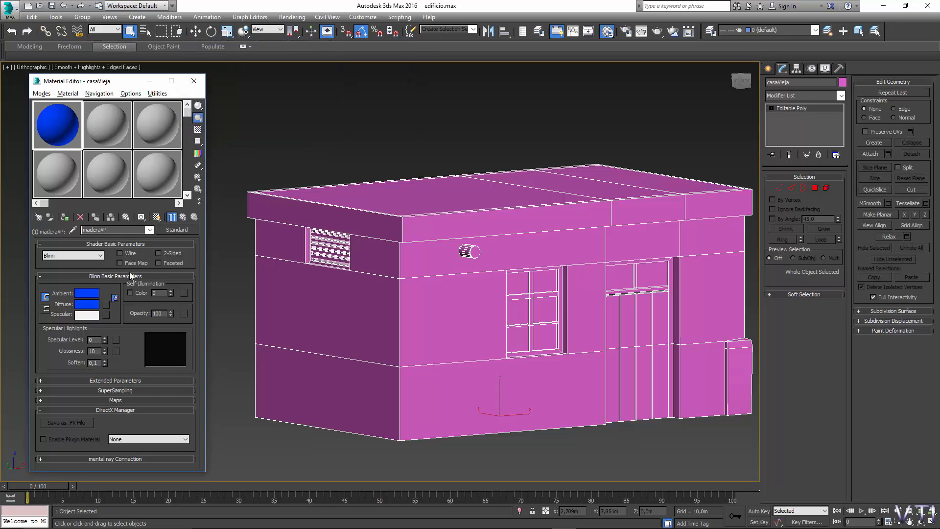
{"action": "left_click", "coordinate": [183, 217]}
{"action": "left_click", "coordinate": [64, 217]}
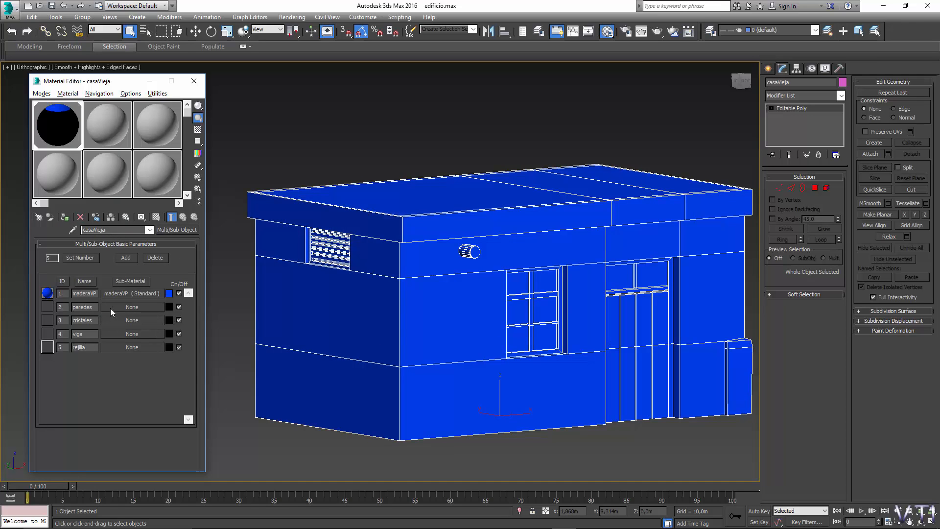
- Assign a Standard material to the ID 2 slot of casaVieja and name it paredes
{"action": "left_click", "coordinate": [123, 308]}
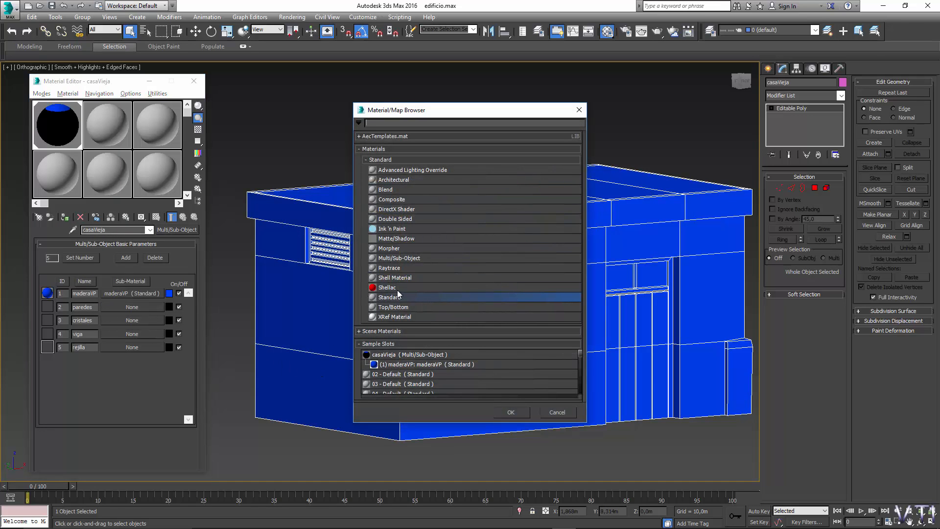
{"action": "double_click", "coordinate": [397, 298]}
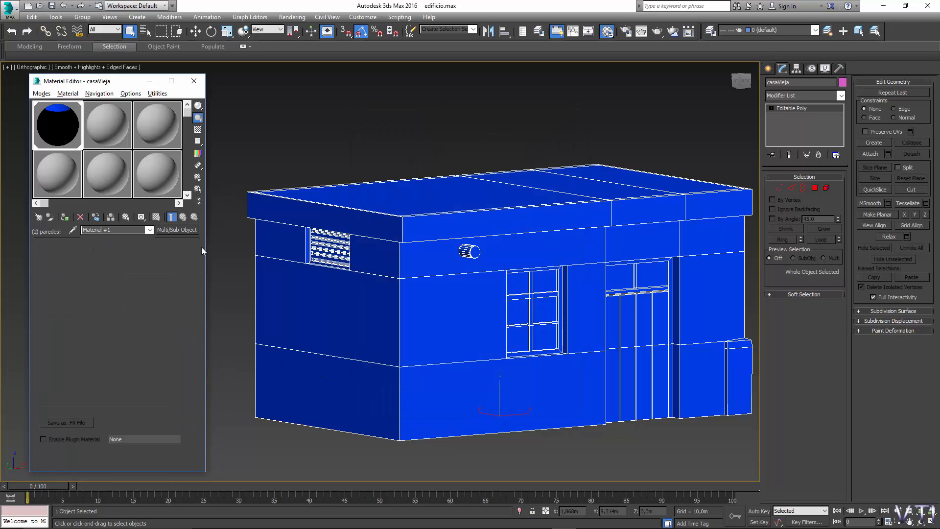
{"action": "left_click", "coordinate": [182, 216]}
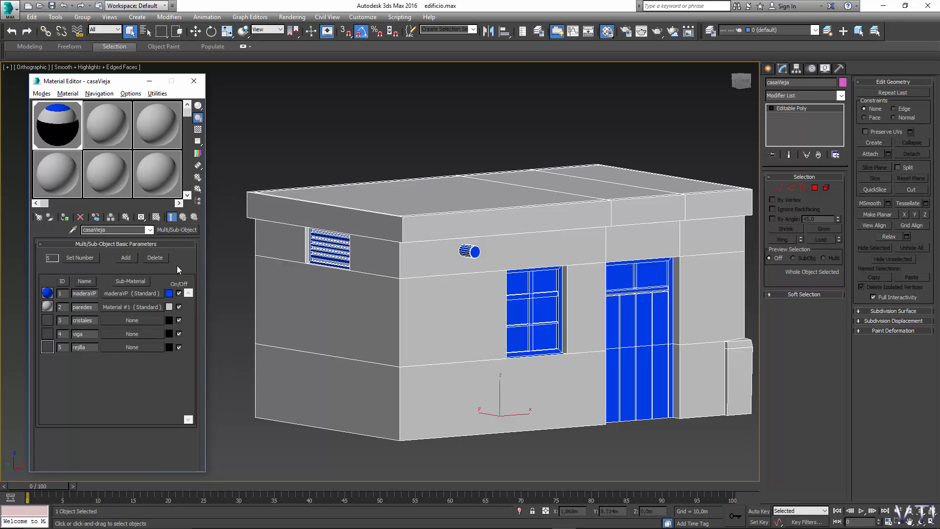
{"action": "left_click", "coordinate": [136, 307]}
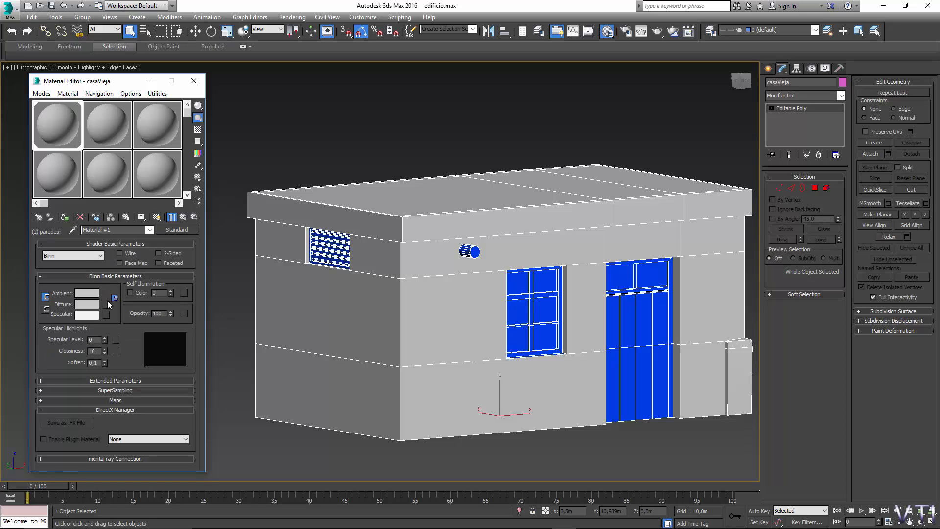
{"action": "left_click", "coordinate": [122, 231]}
{"action": "type", "text": "paredes"}
- Set the paredes diffuse color to saturated green and return to the parent casaVieja material
{"action": "left_click", "coordinate": [81, 304]}
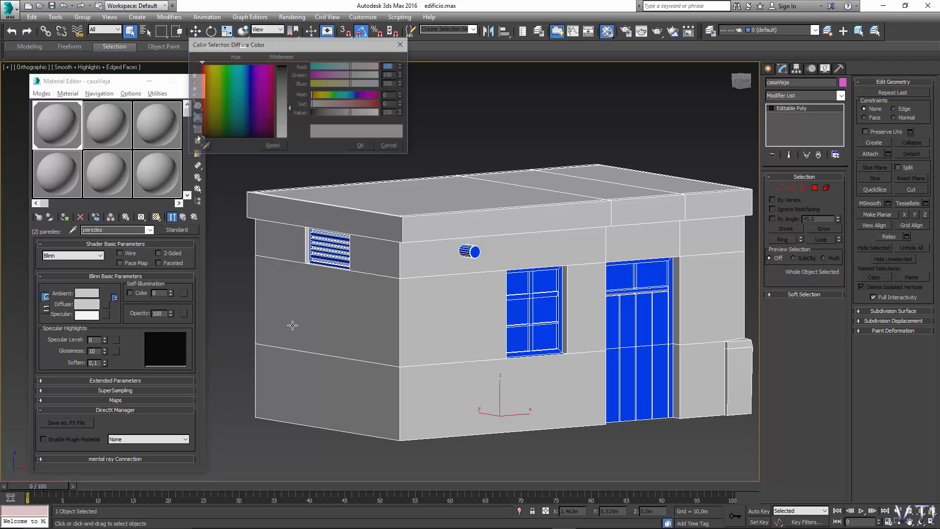
{"action": "left_click", "coordinate": [226, 77]}
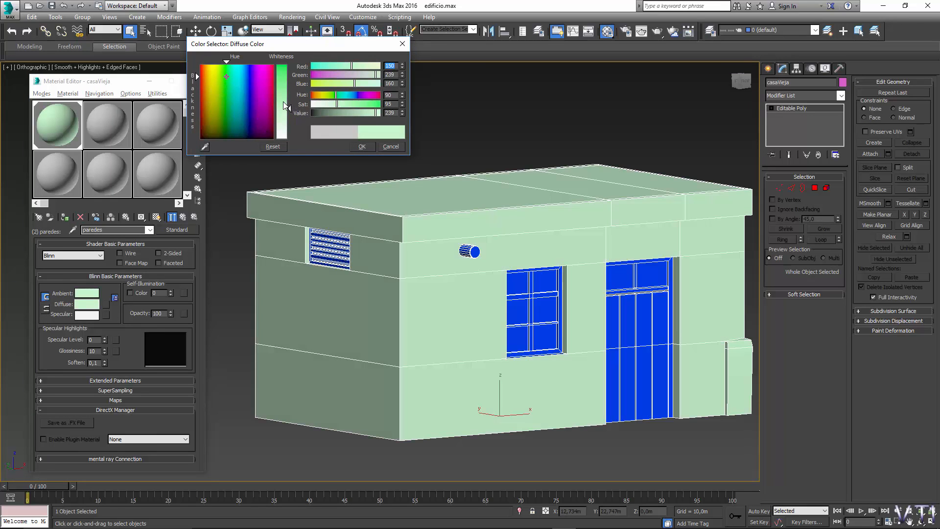
{"action": "left_click_drag", "start_coordinate": [286, 107], "coordinate": [285, 130]}
{"action": "left_click", "coordinate": [363, 146]}
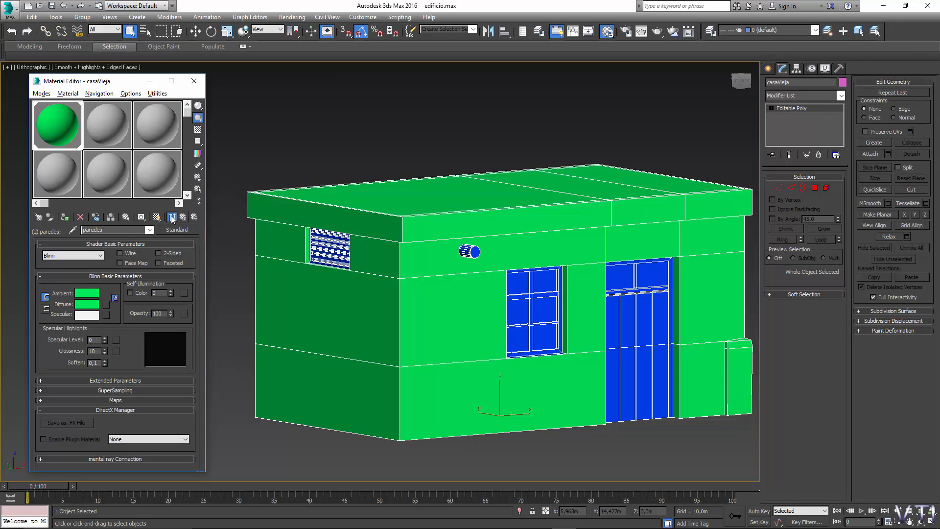
{"action": "left_click_drag", "start_coordinate": [172, 219], "coordinate": [184, 235]}
{"action": "left_click_drag", "start_coordinate": [123, 82], "coordinate": [132, 90]}
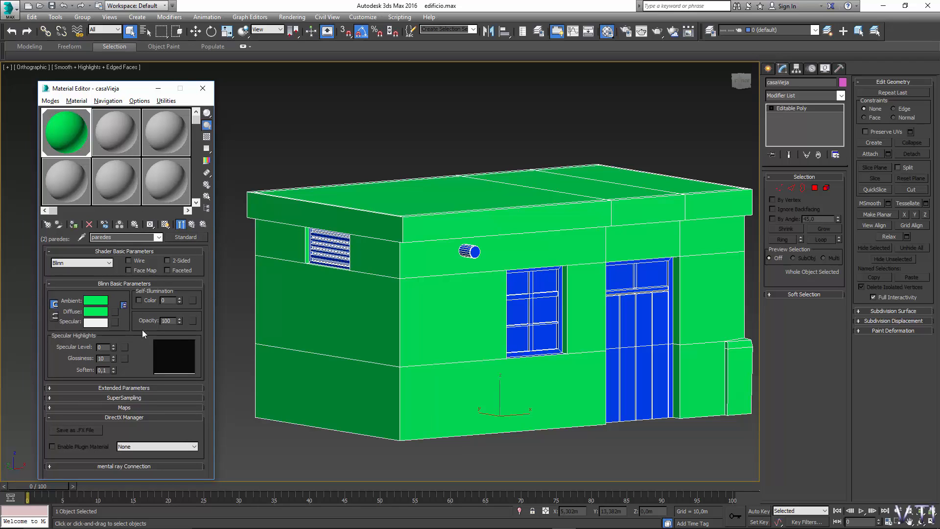
{"action": "left_click", "coordinate": [193, 225]}
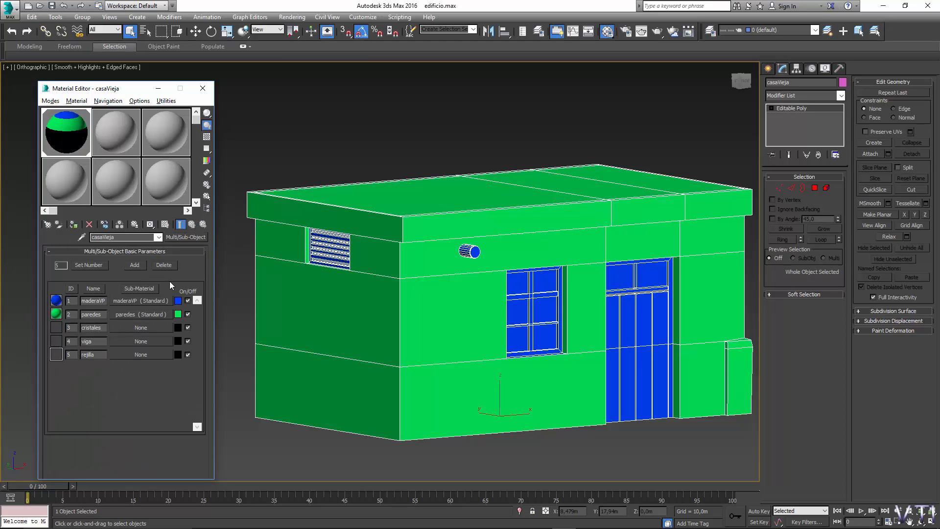
- Assign a Standard material to the ID 3 slot of casaVieja and name it cristales
{"action": "left_click", "coordinate": [141, 327]}
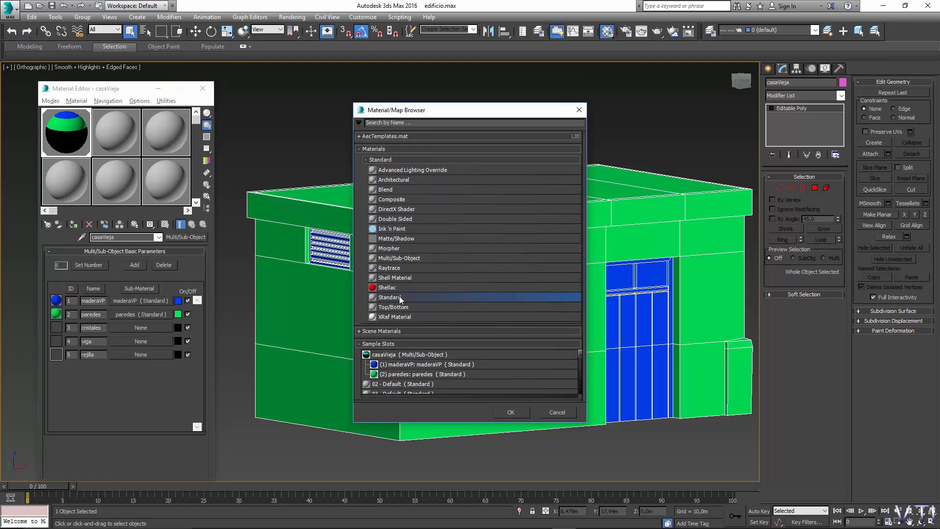
{"action": "double_click", "coordinate": [398, 296]}
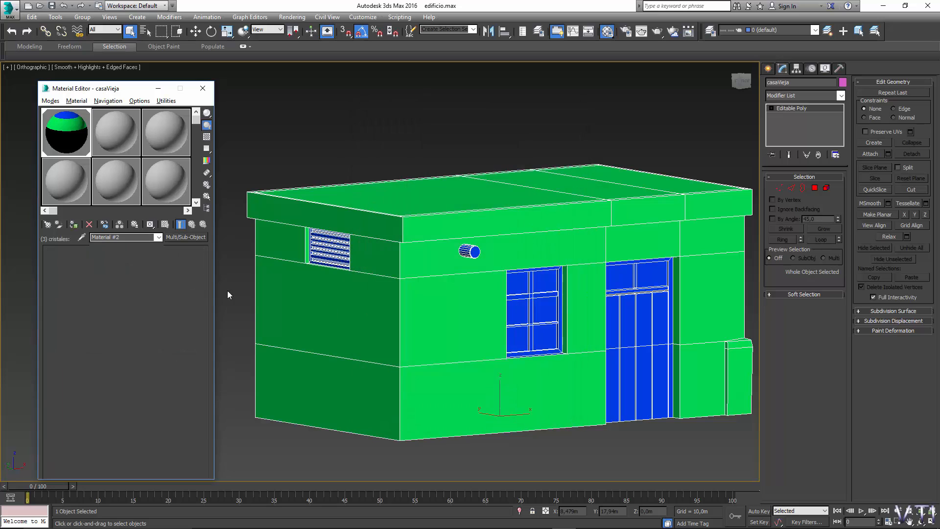
{"action": "double_click", "coordinate": [125, 238]}
{"action": "type", "text": "cristales"}
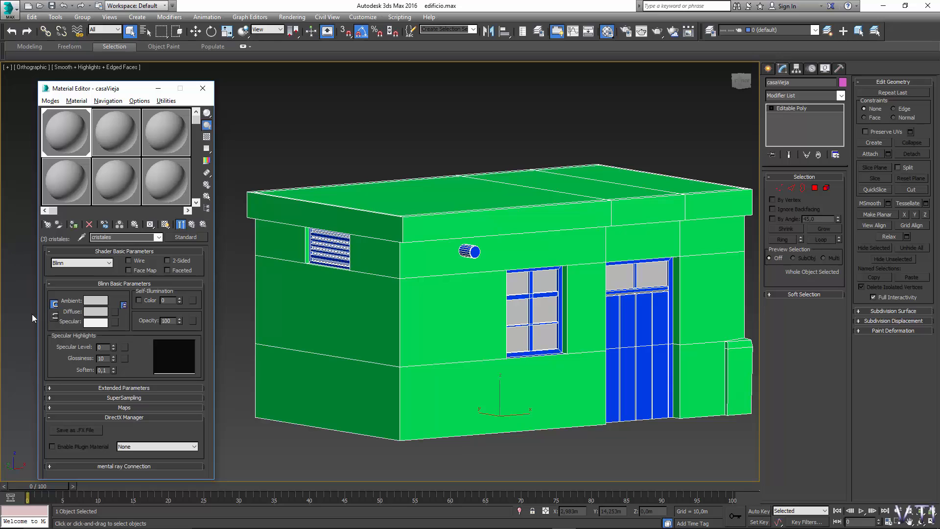
- Set the cristales diffuse color to saturated magenta and return to the parent casaVieja material
{"action": "left_click", "coordinate": [94, 312]}
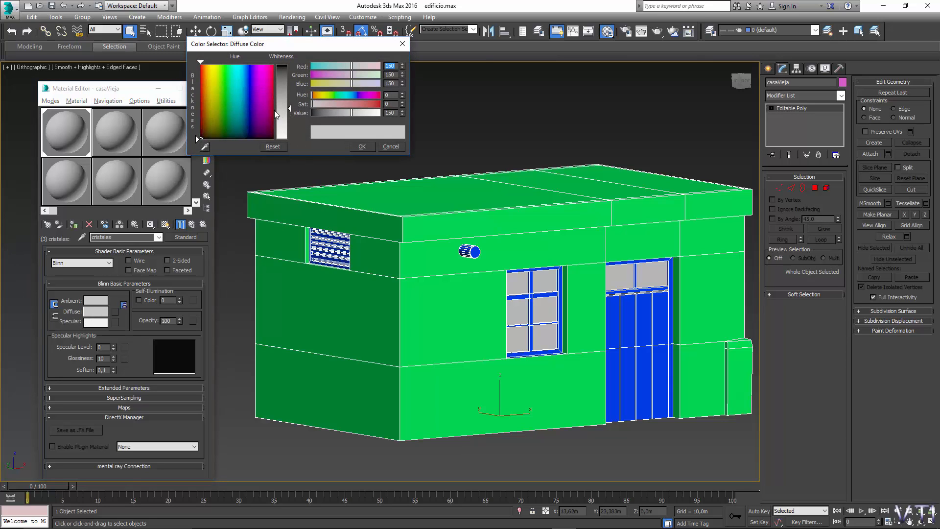
{"action": "left_click", "coordinate": [264, 72]}
{"action": "left_click_drag", "start_coordinate": [292, 108], "coordinate": [292, 66]}
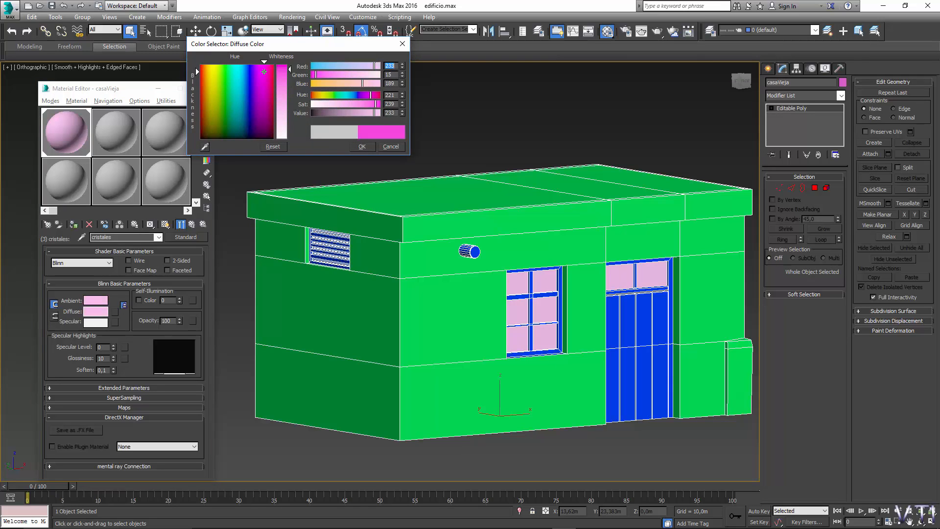
{"action": "left_click", "coordinate": [362, 146]}
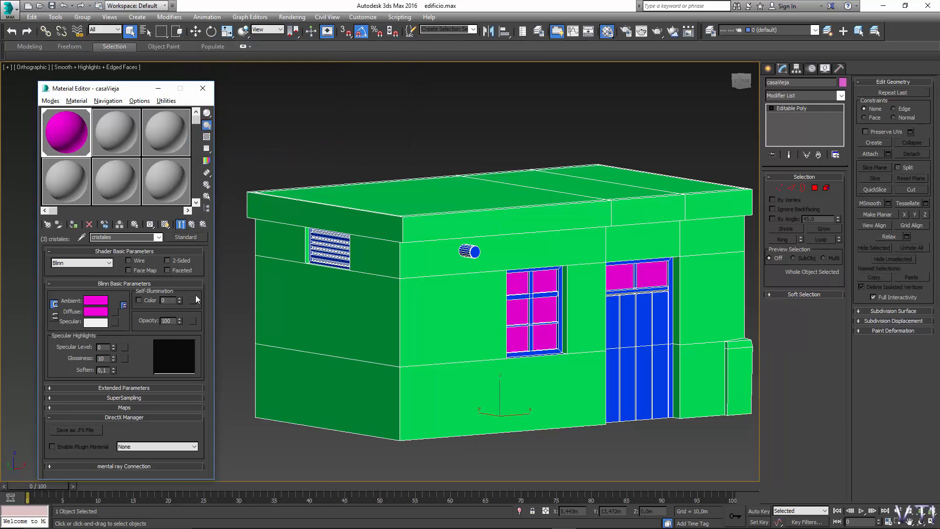
{"action": "key", "text": "Up"}
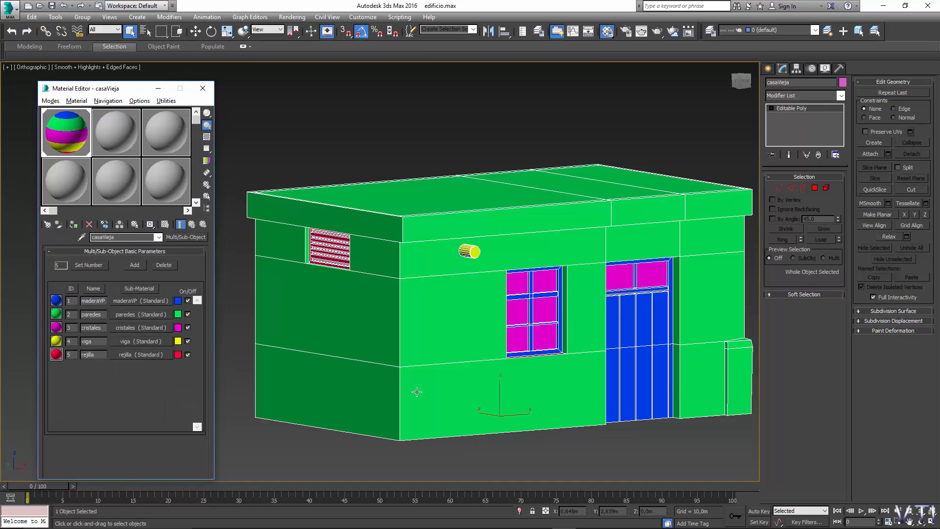
- Change the material ID of the sill polygon below the front window to 2 (paredes), then clear the polygon selection
{"action": "middle_click_drag", "start_coordinate": [415, 390], "coordinate": [406, 384]}
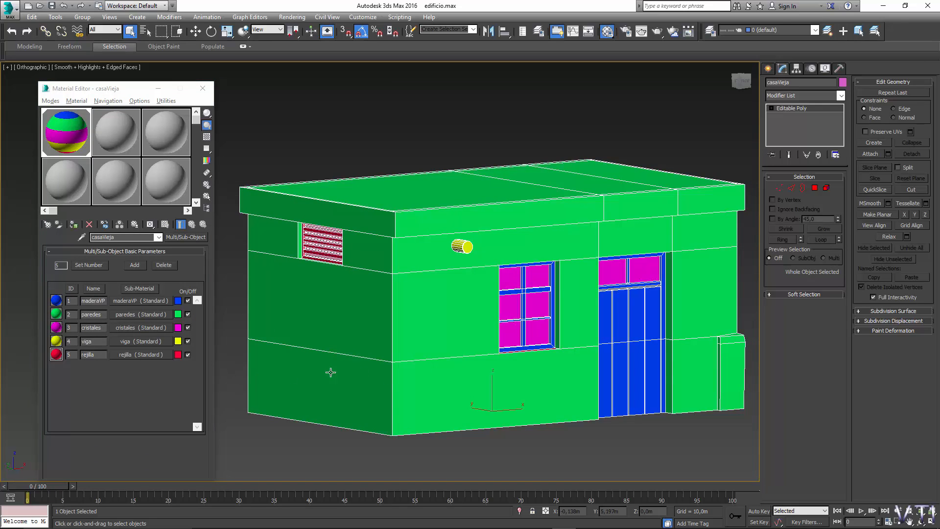
{"action": "middle_click_drag", "start_coordinate": [531, 356], "coordinate": [513, 356], "text": "alt"}
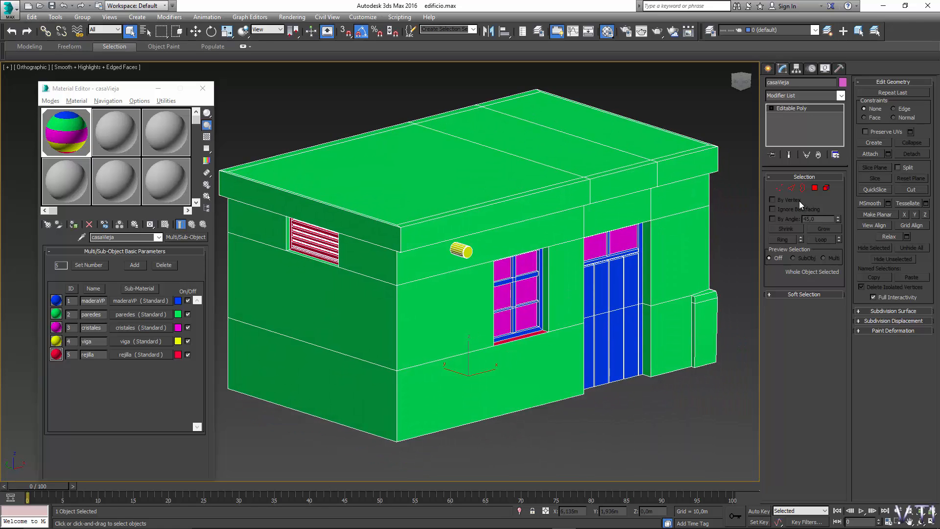
{"action": "left_click", "coordinate": [814, 188]}
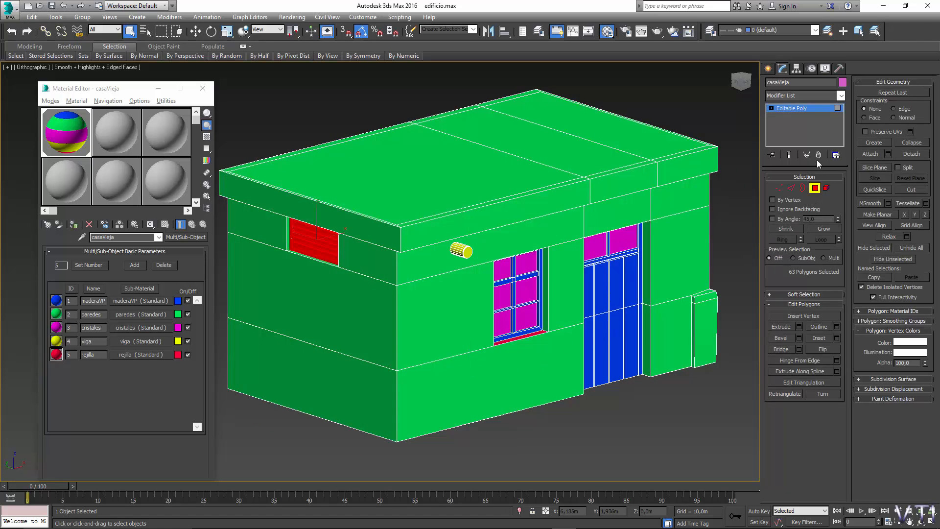
{"action": "middle_click_drag", "start_coordinate": [531, 330], "coordinate": [528, 335], "text": "alt"}
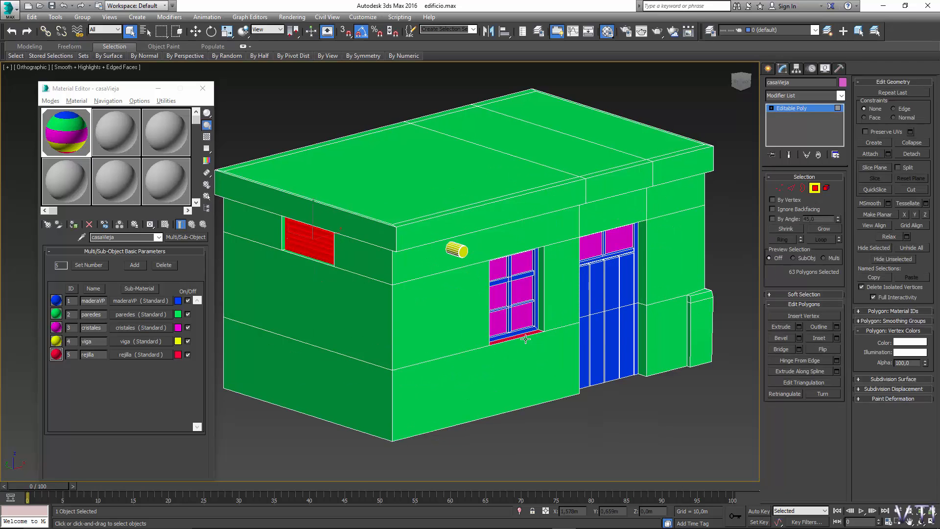
{"action": "scroll", "coordinate": [525, 339], "scroll_direction": "up", "scroll_amount": 3}
{"action": "left_click", "coordinate": [525, 337]}
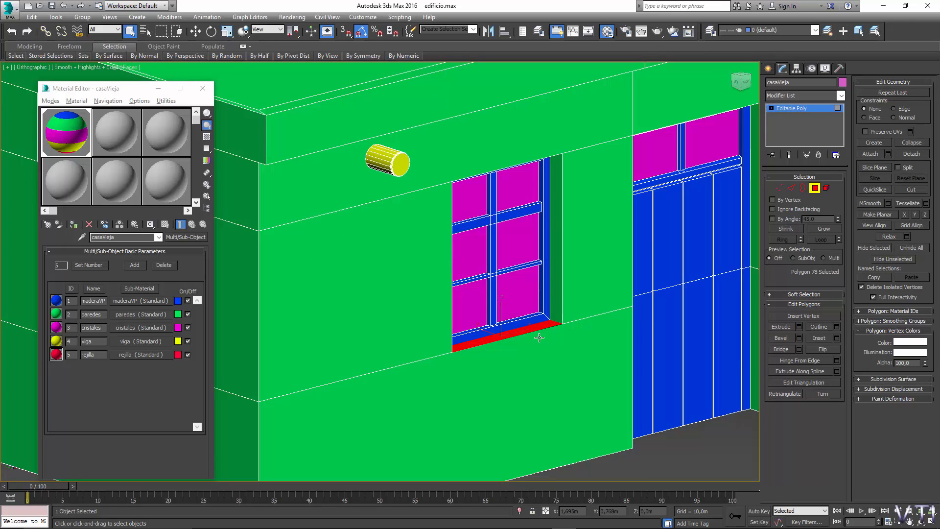
{"action": "middle_click_drag", "start_coordinate": [480, 315], "coordinate": [485, 326], "text": "alt"}
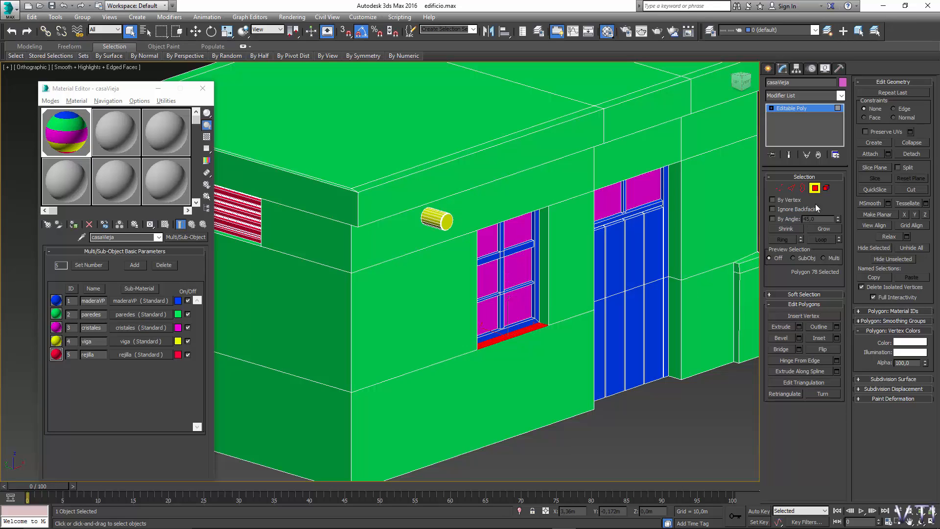
{"action": "left_click", "coordinate": [888, 310]}
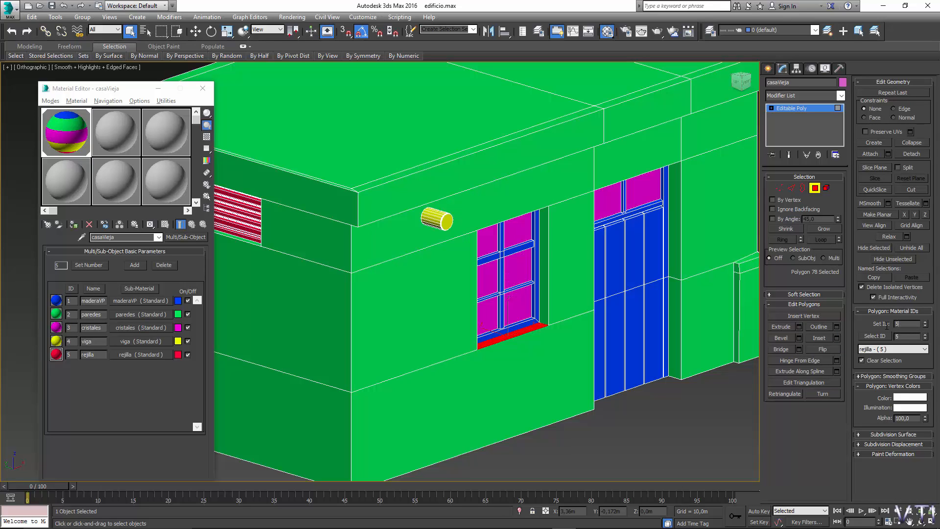
{"action": "type", "text": "2"}
{"action": "key", "text": "Return"}
{"action": "left_click", "coordinate": [549, 374]}
{"action": "left_click", "coordinate": [720, 392]}
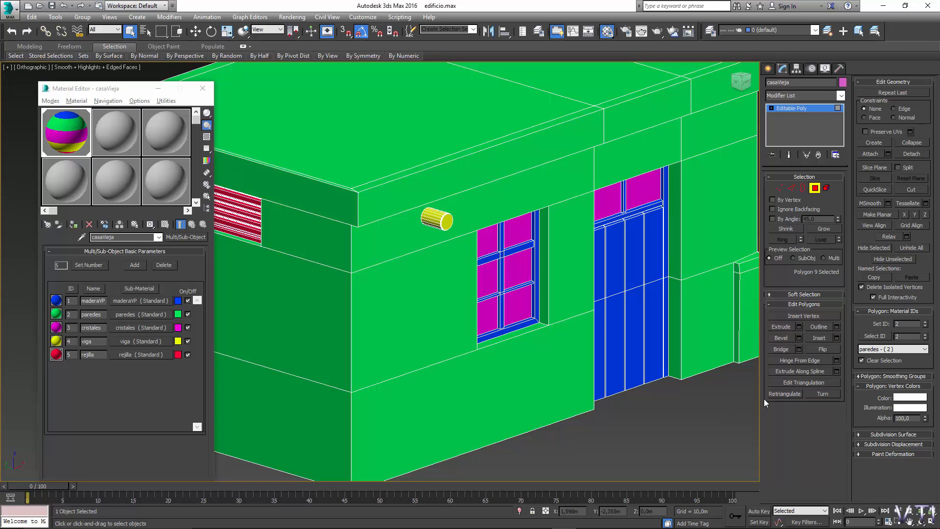
{"action": "mouse_move", "coordinate": [507, 356]}
{"action": "middle_mouse_down", "text": "alt"}
{"action": "mouse_move", "coordinate": [528, 346]}
{"action": "mouse_move", "coordinate": [512, 353]}
{"action": "mouse_move", "coordinate": [530, 353]}
{"action": "mouse_move", "coordinate": [526, 363]}
{"action": "mouse_move", "coordinate": [531, 355]}
{"action": "mouse_move", "coordinate": [504, 353]}
{"action": "mouse_move", "coordinate": [539, 353]}
{"action": "mouse_move", "coordinate": [513, 348]}
{"action": "middle_mouse_up", "text": "alt"}
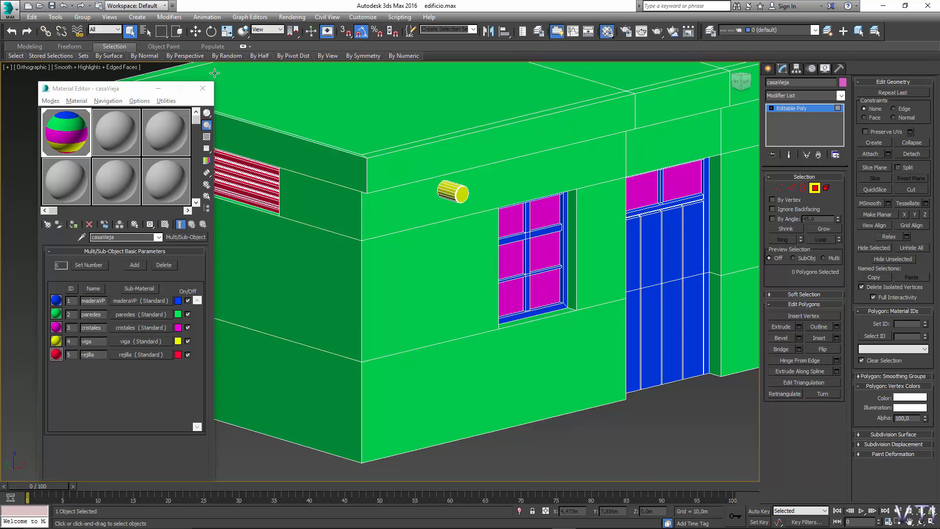
- Save the scene and start an FBX export that replaces the existing casavieja.FBX in the casavieja folder
{"action": "left_click", "coordinate": [52, 5]}
{"action": "left_click", "coordinate": [13, 14]}
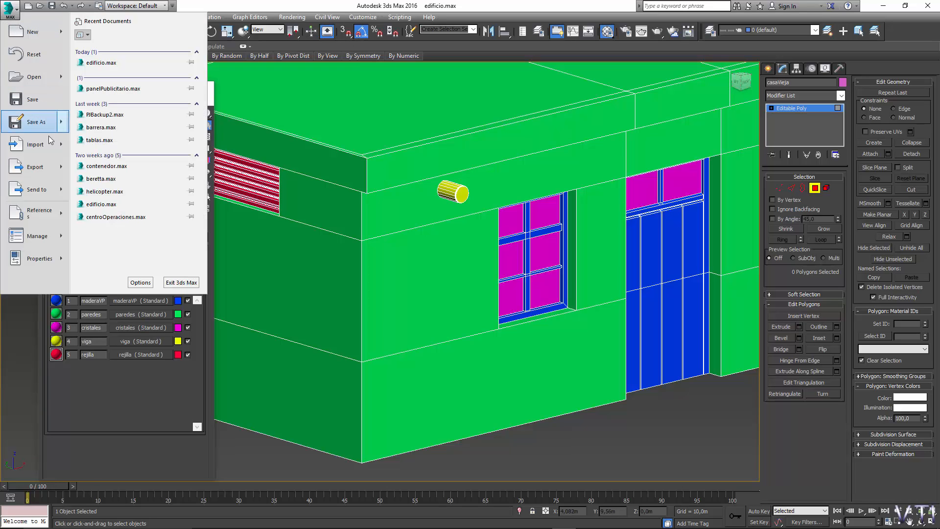
{"action": "left_click", "coordinate": [39, 168]}
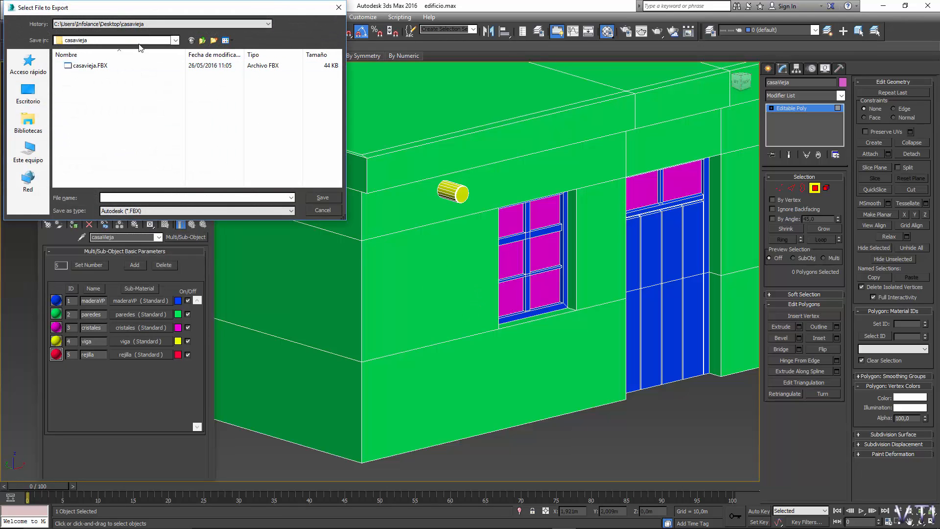
{"action": "left_click", "coordinate": [86, 65]}
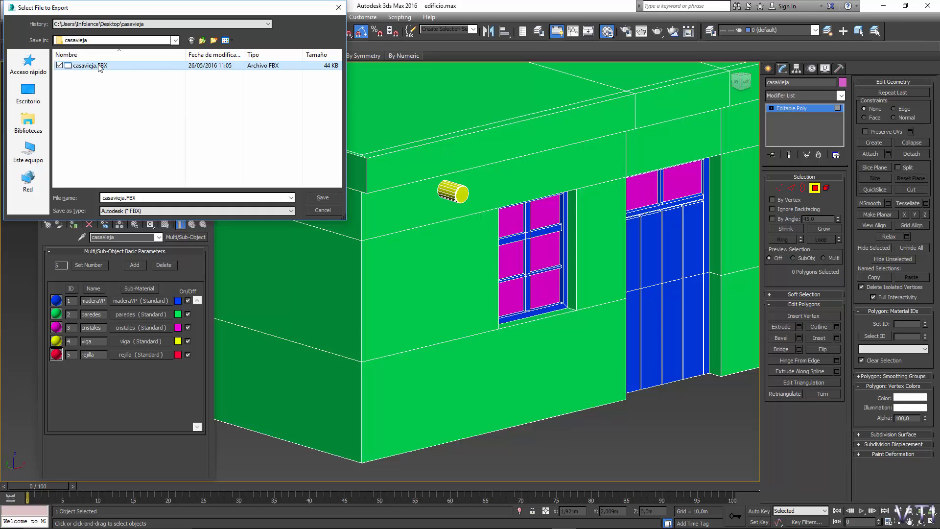
{"action": "left_click", "coordinate": [328, 198]}
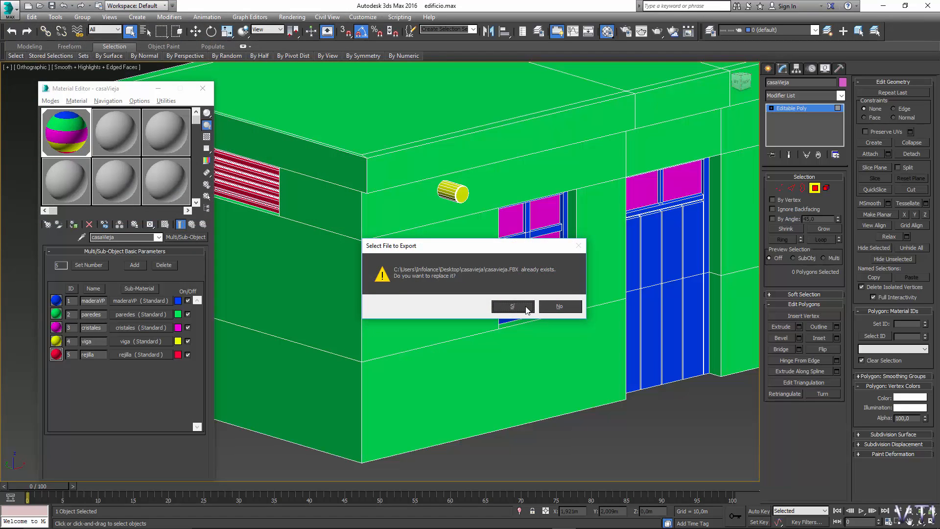
{"action": "left_click", "coordinate": [512, 306]}
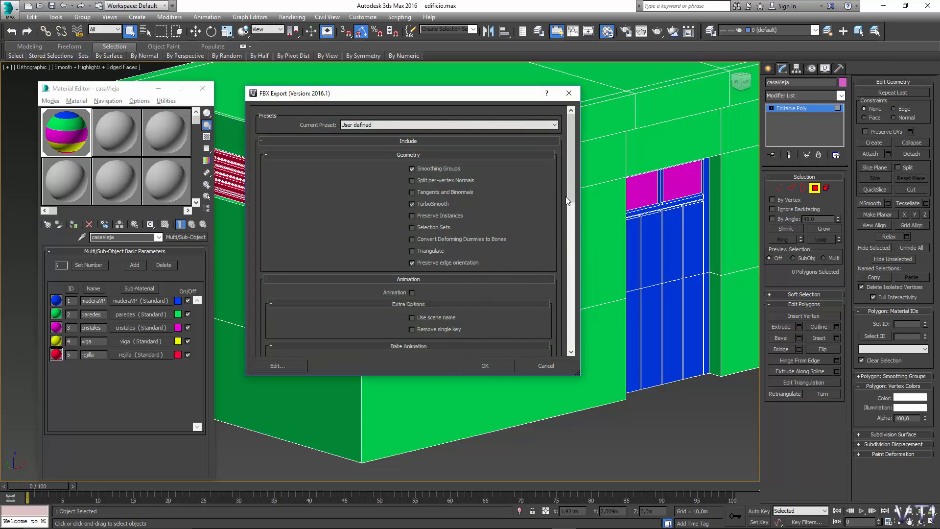
- Review the geometry, units, axis and file format options of the FBX export, and run it with the current settings
{"action": "left_click_drag", "start_coordinate": [572, 199], "coordinate": [589, 302]}
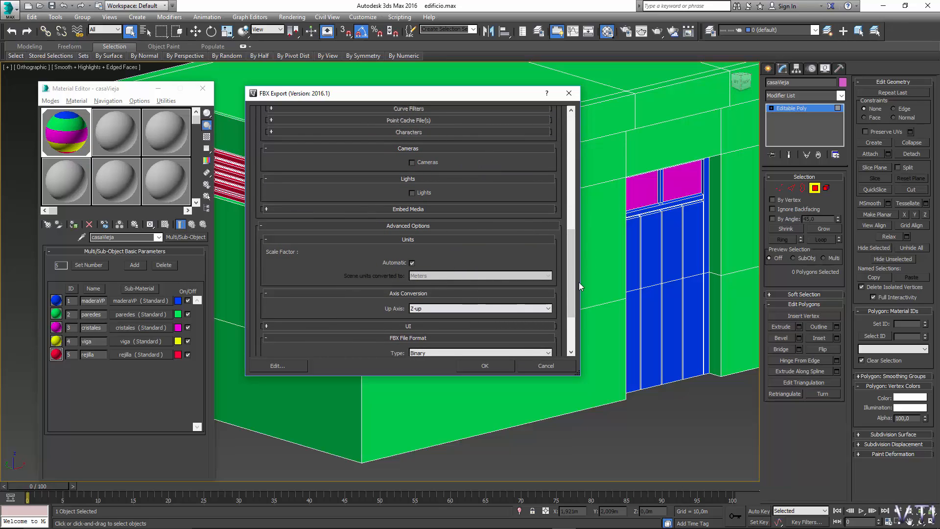
{"action": "scroll", "coordinate": [570, 313], "scroll_direction": "down", "scroll_amount": 3}
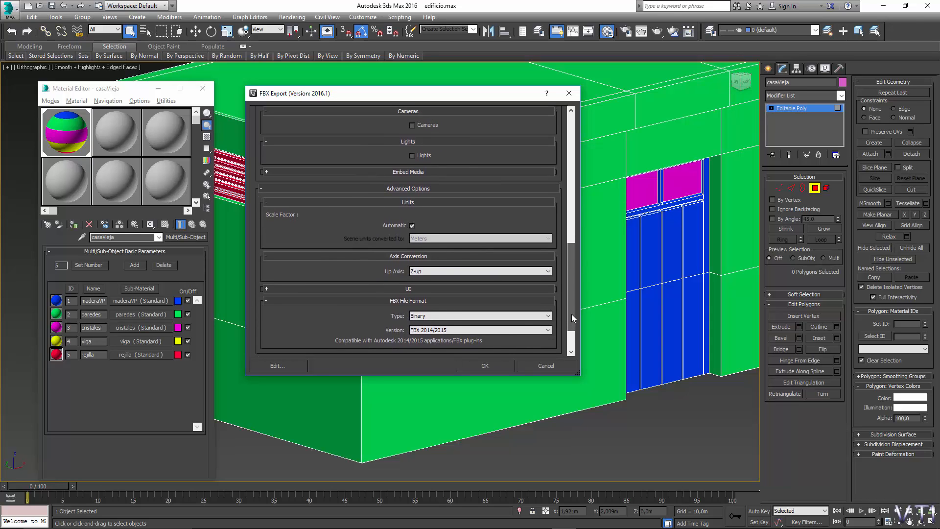
{"action": "scroll", "coordinate": [572, 315], "scroll_direction": "down", "scroll_amount": 1}
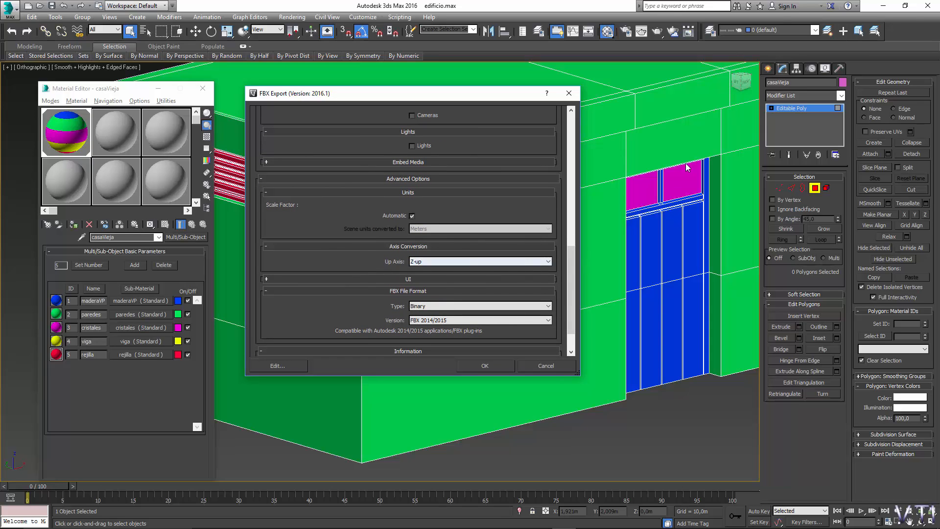
{"action": "left_click_drag", "start_coordinate": [572, 282], "coordinate": [580, 142]}
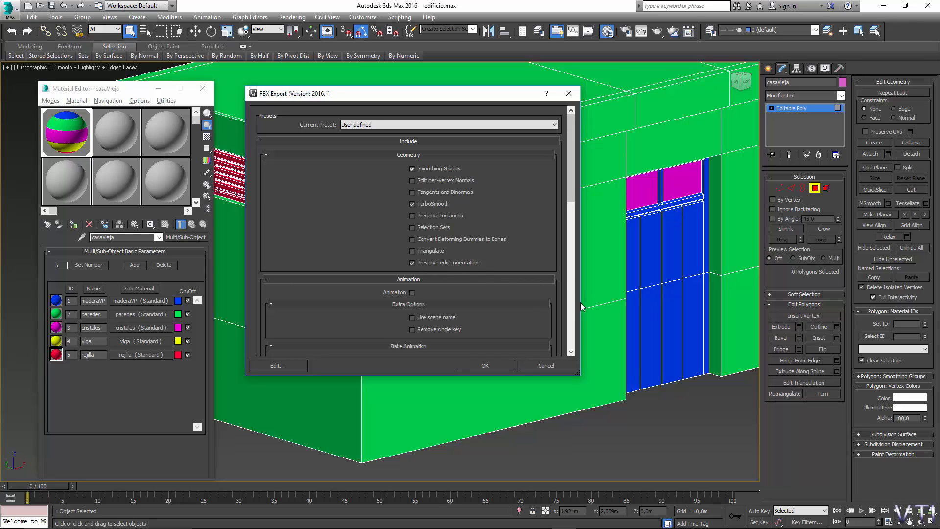
{"action": "left_click", "coordinate": [494, 365]}
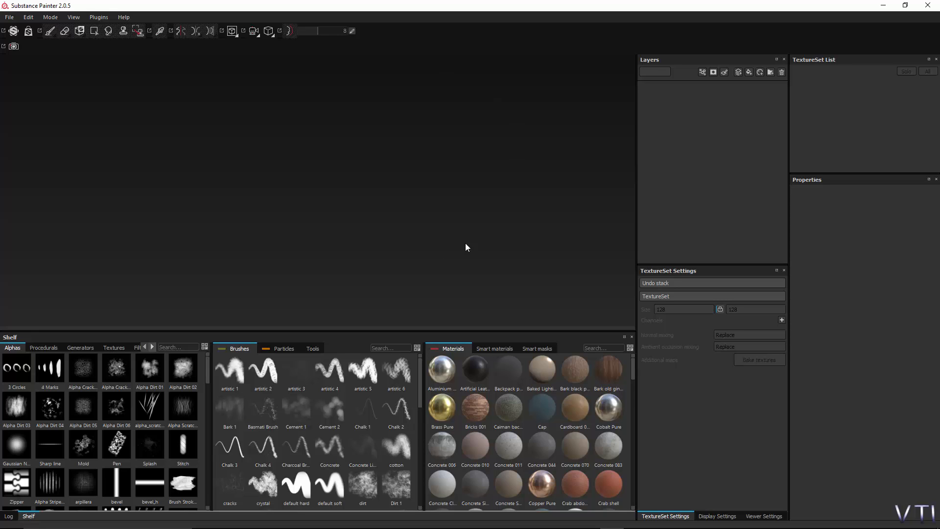
- Switch to Substance Painter and start a new project with a document resolution of 2048
{"action": "left_click", "coordinate": [8, 17]}
{"action": "left_click", "coordinate": [38, 30]}
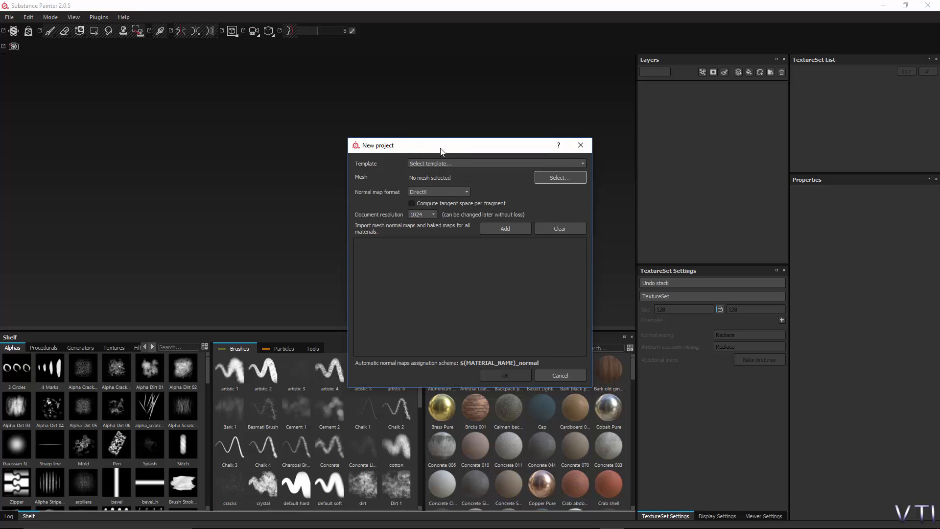
{"action": "left_click_drag", "start_coordinate": [438, 152], "coordinate": [434, 160]}
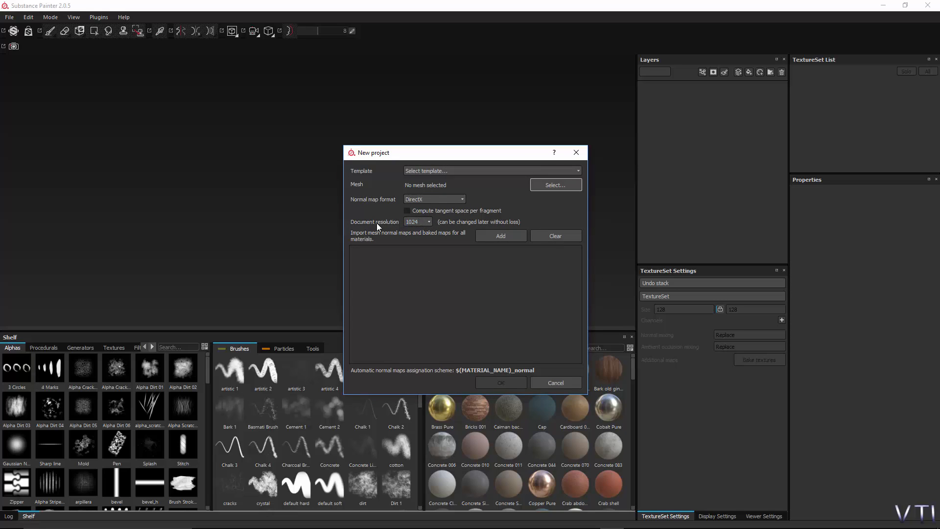
{"action": "left_click", "coordinate": [419, 221]}
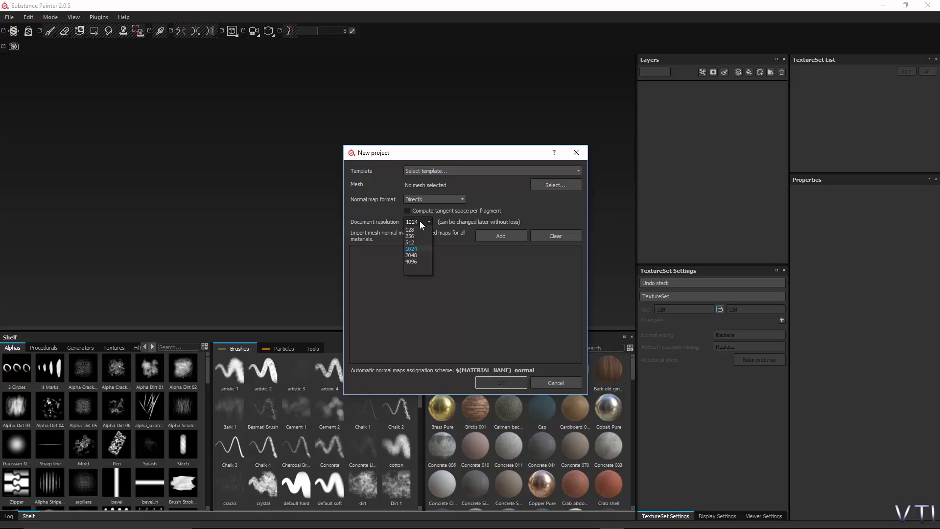
{"action": "left_click", "coordinate": [410, 255]}
{"action": "left_click_drag", "start_coordinate": [436, 157], "coordinate": [468, 152]}
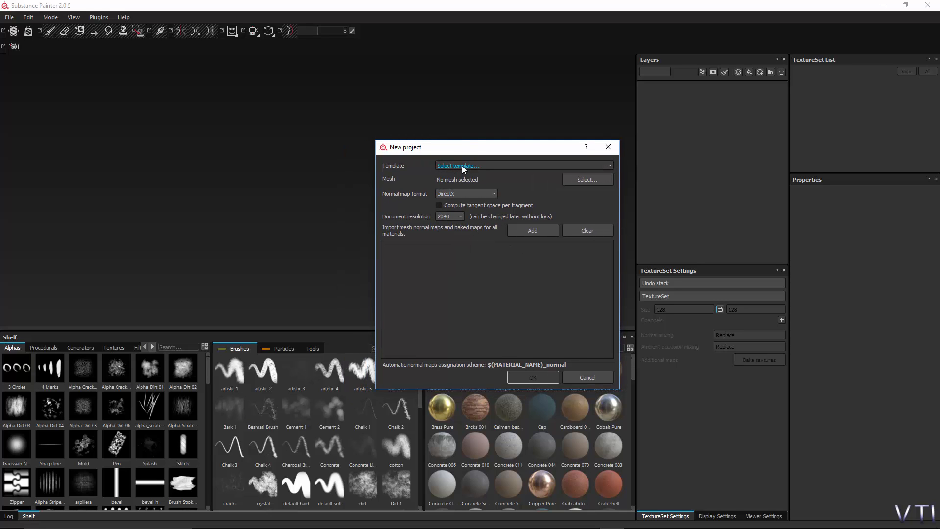
{"action": "left_click", "coordinate": [454, 219]}
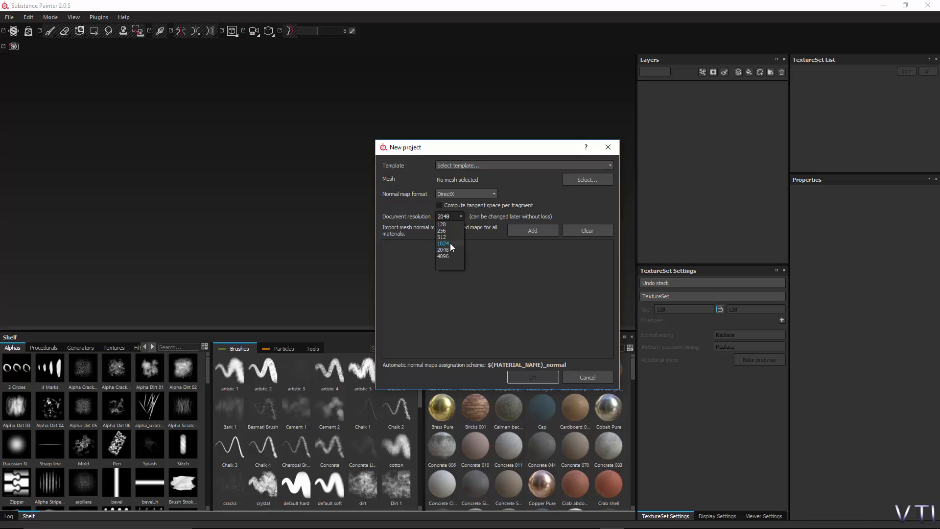
{"action": "left_click", "coordinate": [452, 250]}
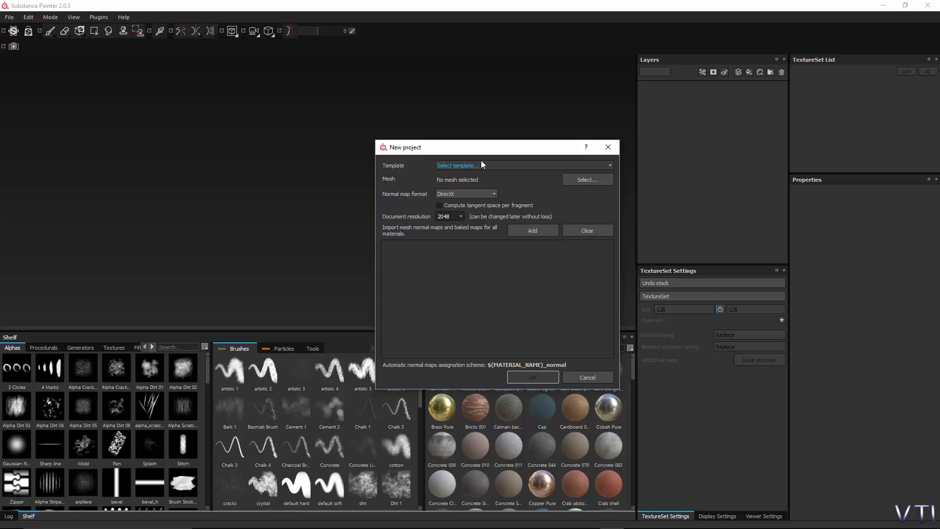
{"action": "left_click_drag", "start_coordinate": [465, 152], "coordinate": [452, 152]}
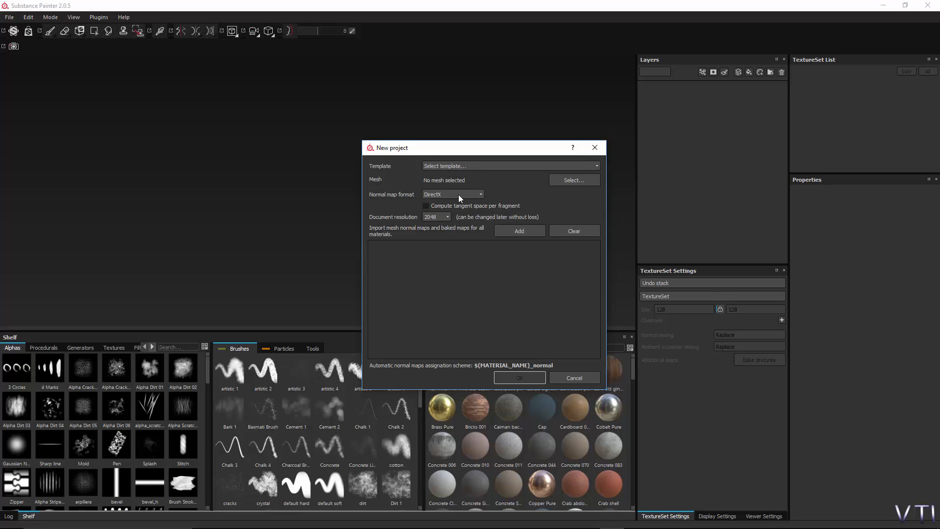
- Load casavieja.FBX as the mesh of the new project and create the project
{"action": "left_click", "coordinate": [570, 181]}
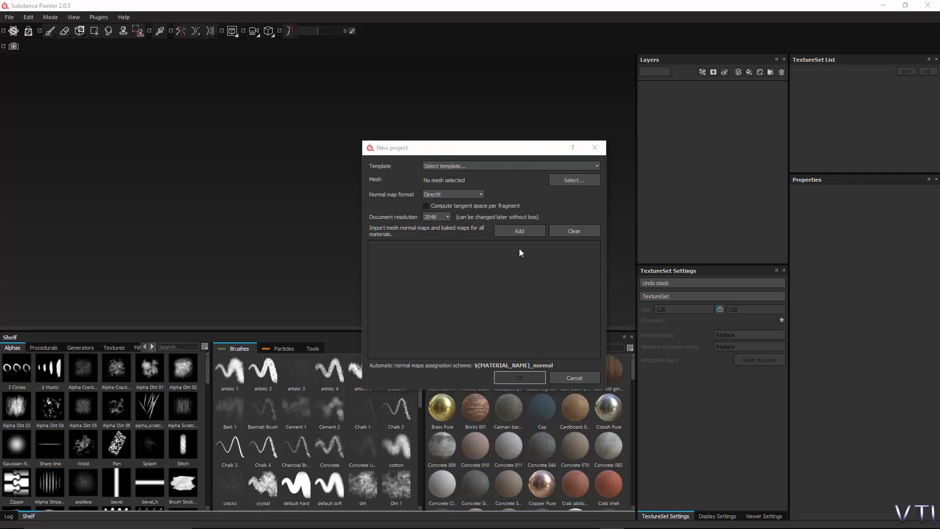
{"action": "left_click", "coordinate": [576, 224]}
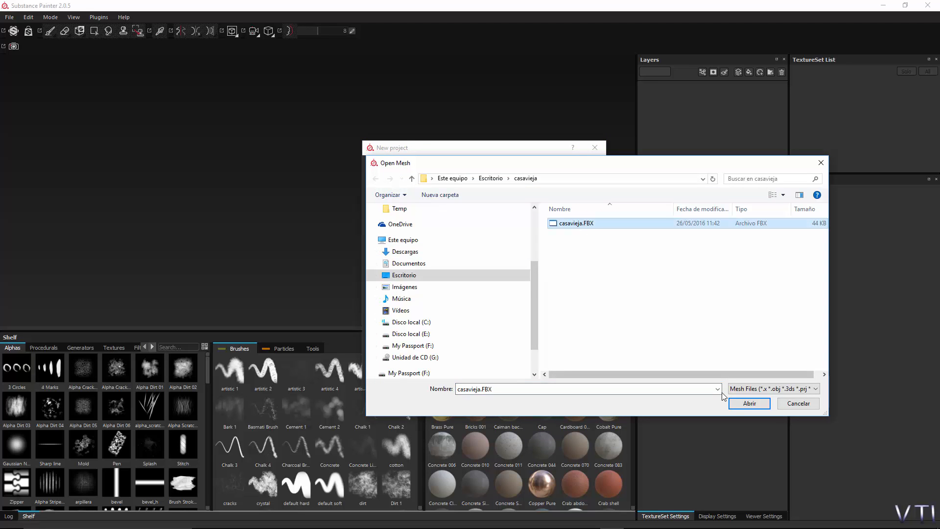
{"action": "left_click", "coordinate": [747, 404]}
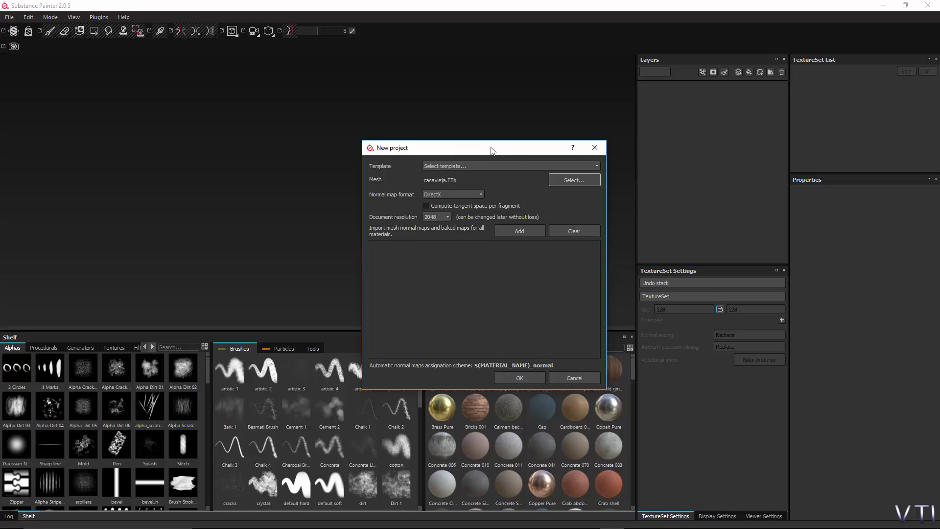
{"action": "left_click_drag", "start_coordinate": [490, 147], "coordinate": [469, 141]}
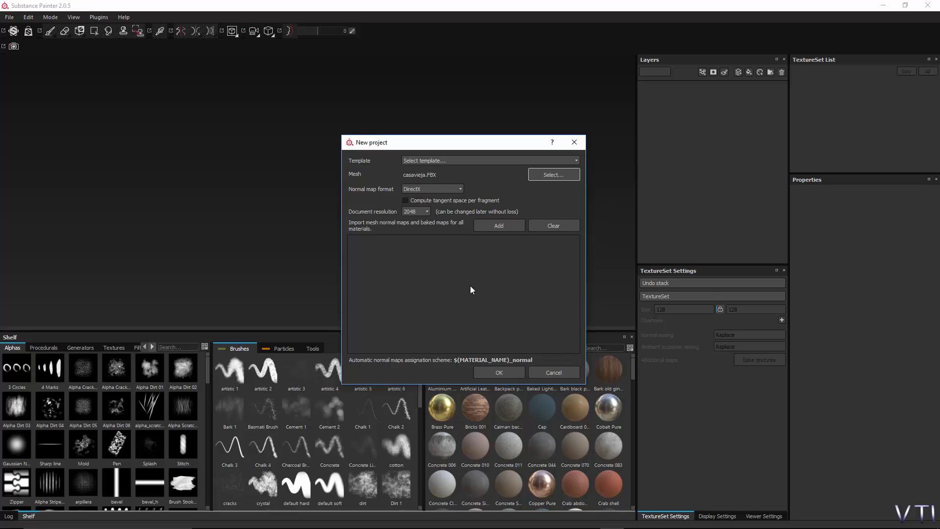
{"action": "left_click", "coordinate": [499, 372]}
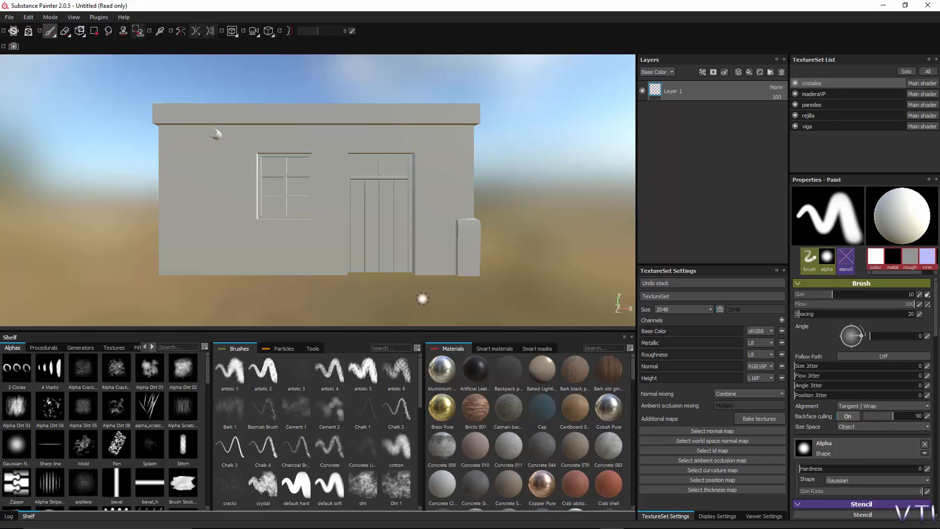
- Inspect the imported building from several angles and display it in the combined 3D/2D view
{"action": "mouse_move", "coordinate": [406, 300]}
{"action": "left_mouse_down", "text": "alt"}
{"action": "mouse_move", "coordinate": [487, 307]}
{"action": "mouse_move", "coordinate": [427, 271]}
{"action": "mouse_move", "coordinate": [382, 267]}
{"action": "mouse_move", "coordinate": [429, 274]}
{"action": "left_mouse_up", "text": "alt"}
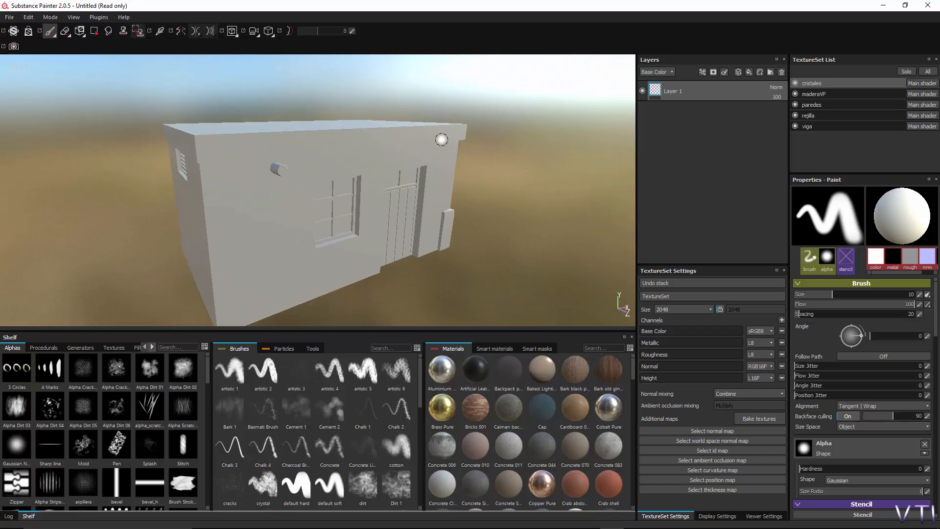
{"action": "mouse_move", "coordinate": [476, 202]}
{"action": "left_mouse_down", "text": "alt"}
{"action": "mouse_move", "coordinate": [490, 227]}
{"action": "mouse_move", "coordinate": [507, 221]}
{"action": "mouse_move", "coordinate": [498, 234]}
{"action": "left_mouse_up", "text": "alt"}
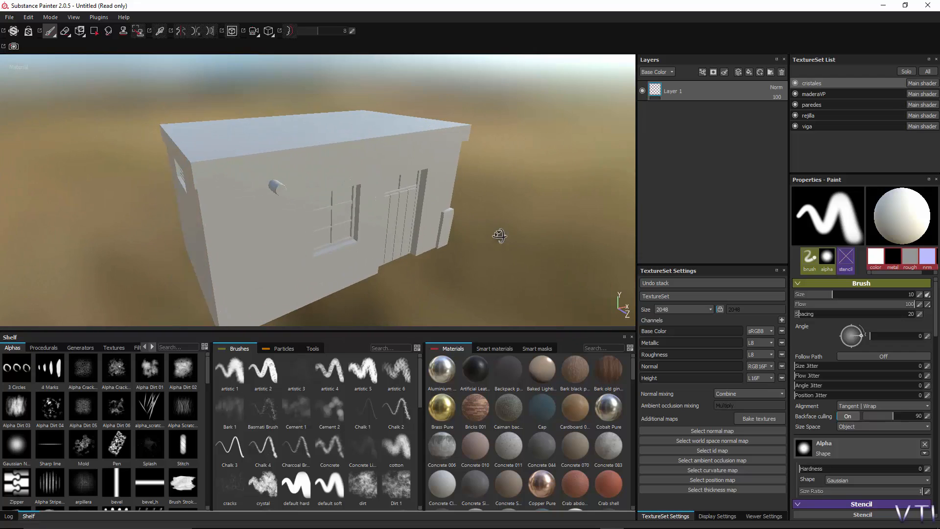
{"action": "left_click", "coordinate": [231, 31]}
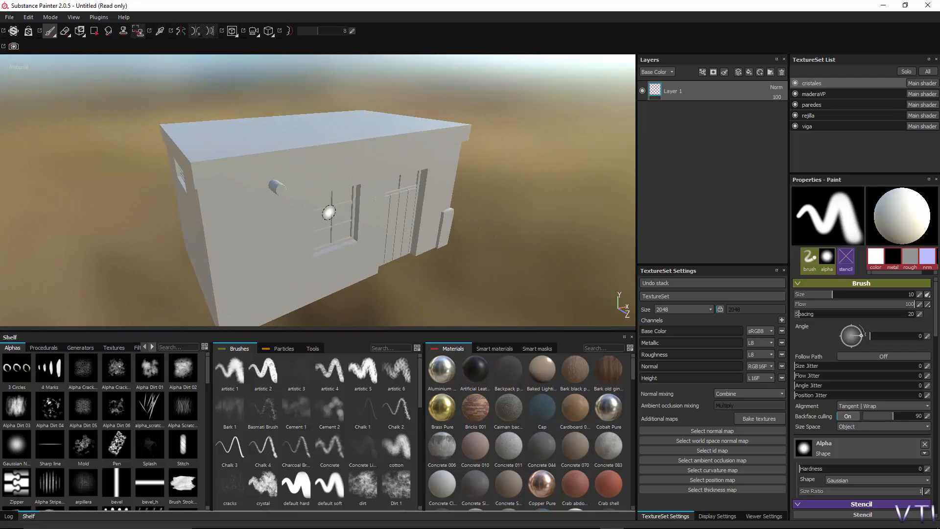
{"action": "mouse_move", "coordinate": [452, 274]}
{"action": "left_mouse_down", "text": "alt"}
{"action": "mouse_move", "coordinate": [445, 269]}
{"action": "mouse_move", "coordinate": [463, 278]}
{"action": "mouse_move", "coordinate": [424, 281]}
{"action": "mouse_move", "coordinate": [468, 265]}
{"action": "mouse_move", "coordinate": [428, 275]}
{"action": "mouse_move", "coordinate": [453, 264]}
{"action": "left_mouse_up", "text": "alt"}
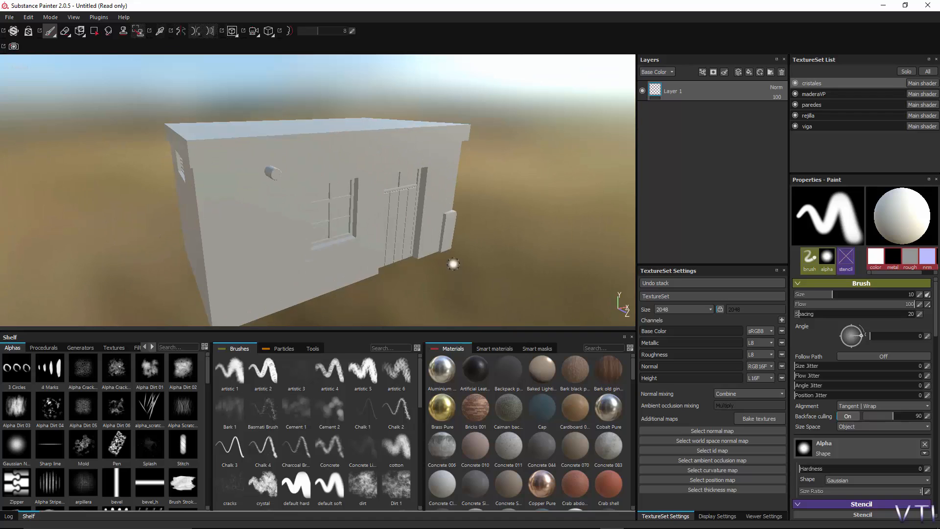
{"action": "left_click", "coordinate": [233, 32]}
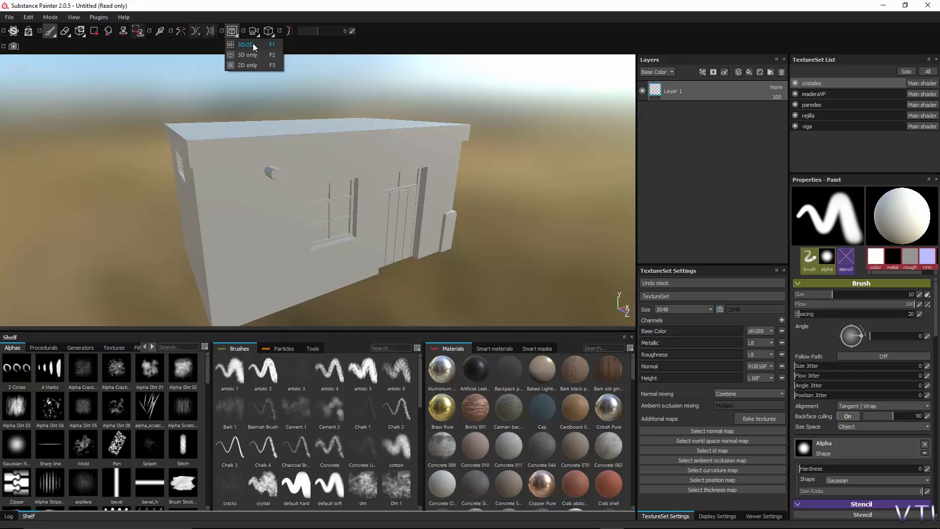
{"action": "left_click", "coordinate": [253, 44]}
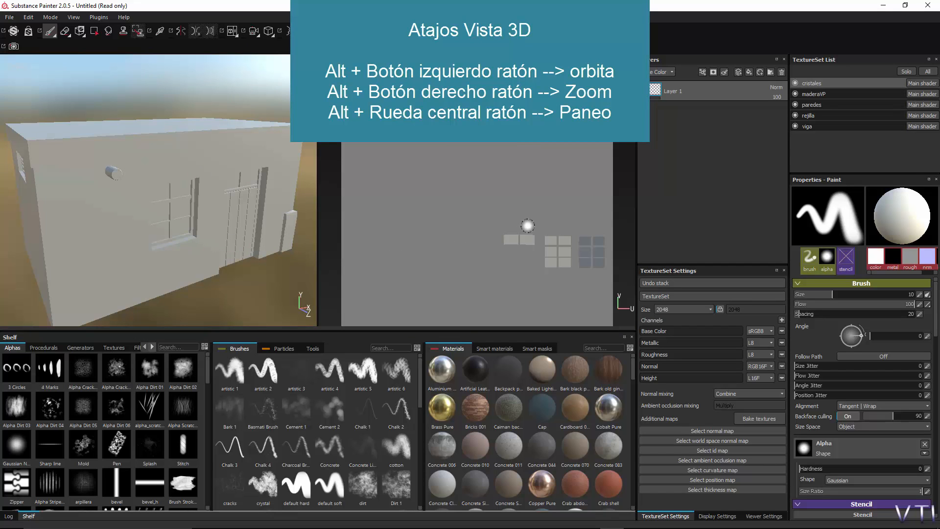
{"action": "left_click_drag", "start_coordinate": [197, 288], "coordinate": [254, 282], "text": "alt"}
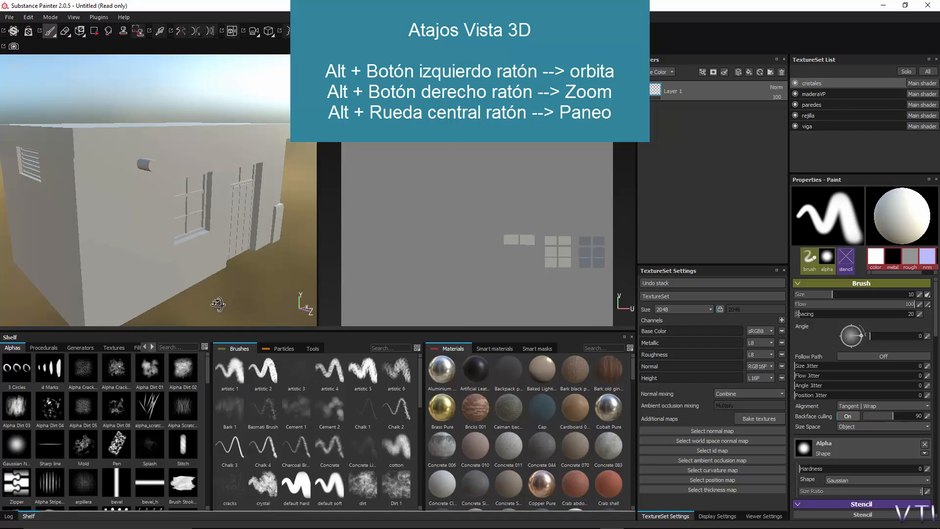
{"action": "mouse_move", "coordinate": [222, 304]}
{"action": "left_mouse_down", "text": "alt"}
{"action": "mouse_move", "coordinate": [276, 304]}
{"action": "mouse_move", "coordinate": [196, 305]}
{"action": "mouse_move", "coordinate": [205, 304]}
{"action": "left_mouse_up", "text": "alt"}
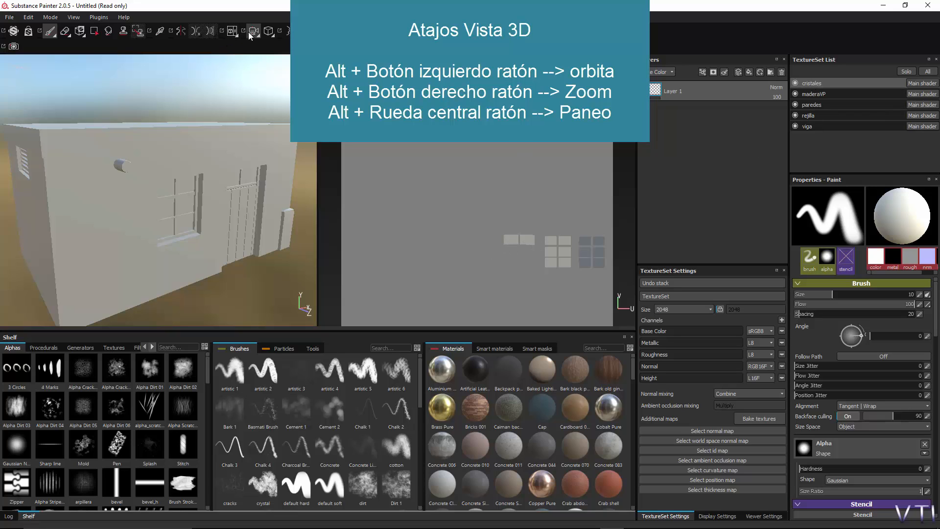
- View the UV layout in the 2D only view and return to the 3D only view of the building
{"action": "left_click", "coordinate": [233, 33]}
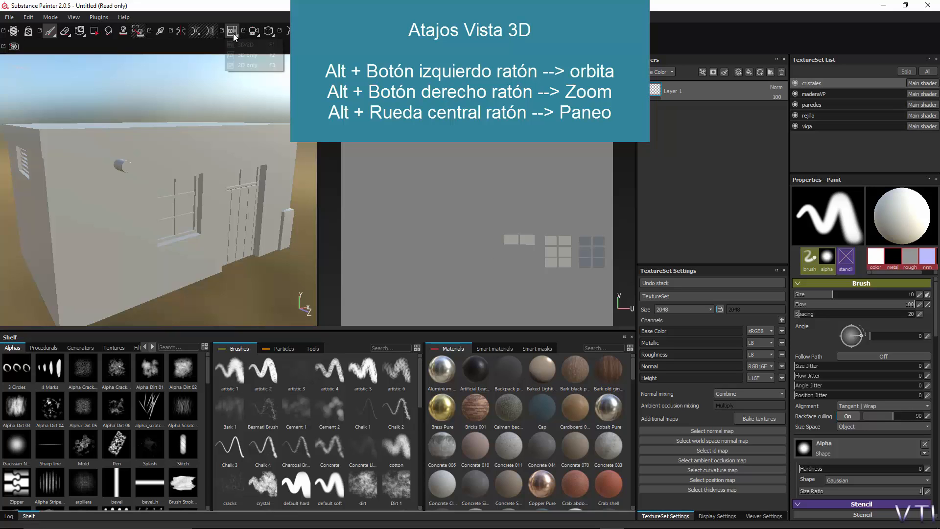
{"action": "left_click", "coordinate": [258, 70]}
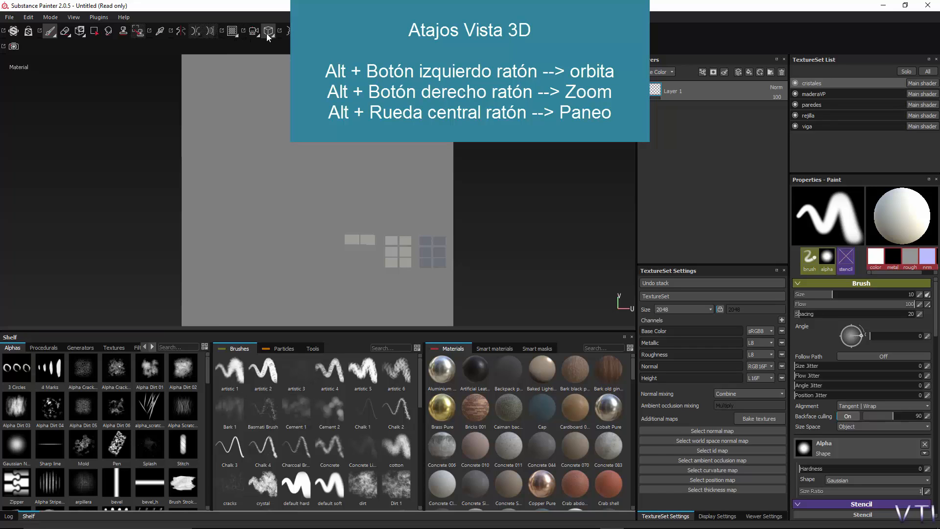
{"action": "key", "text": "F2"}
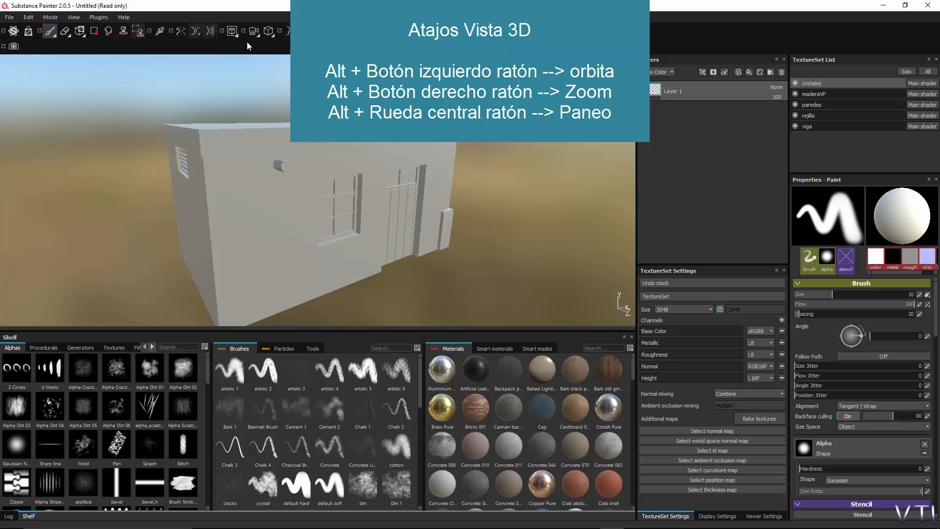
{"action": "mouse_move", "coordinate": [481, 274]}
{"action": "left_mouse_down", "text": "alt"}
{"action": "mouse_move", "coordinate": [494, 280]}
{"action": "mouse_move", "coordinate": [481, 281]}
{"action": "left_mouse_up", "text": "alt"}
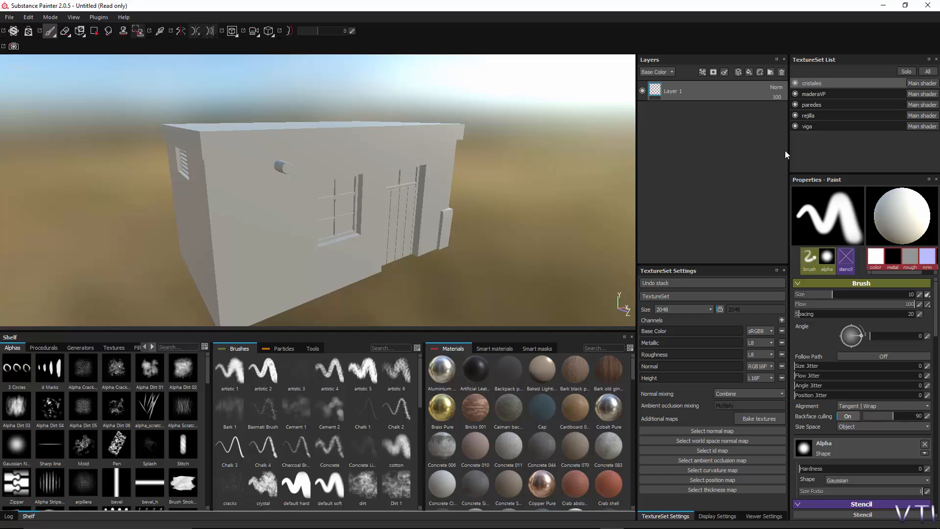
- Hide the cristales and maderaVP texture sets, isolate paredes, and inspect the bare walls from several angles
{"action": "left_click", "coordinate": [795, 84]}
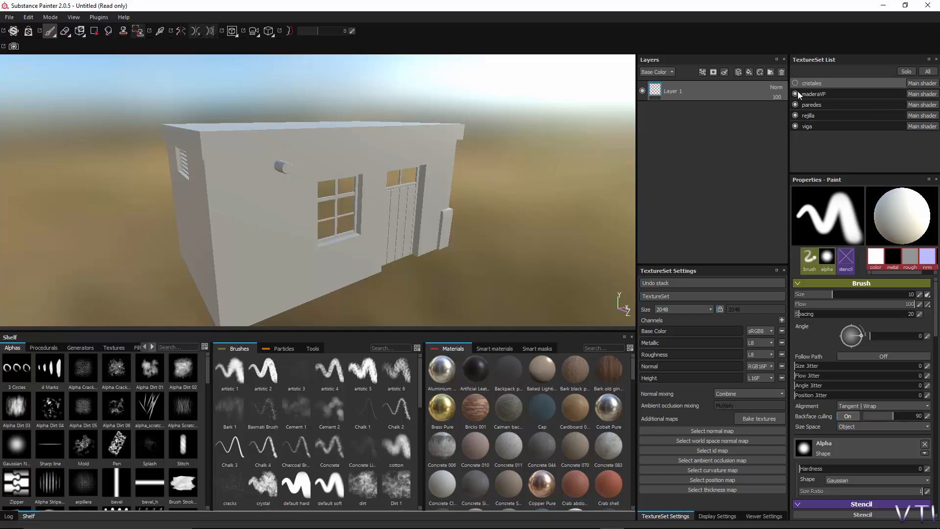
{"action": "left_click", "coordinate": [795, 94]}
{"action": "left_click", "coordinate": [813, 105]}
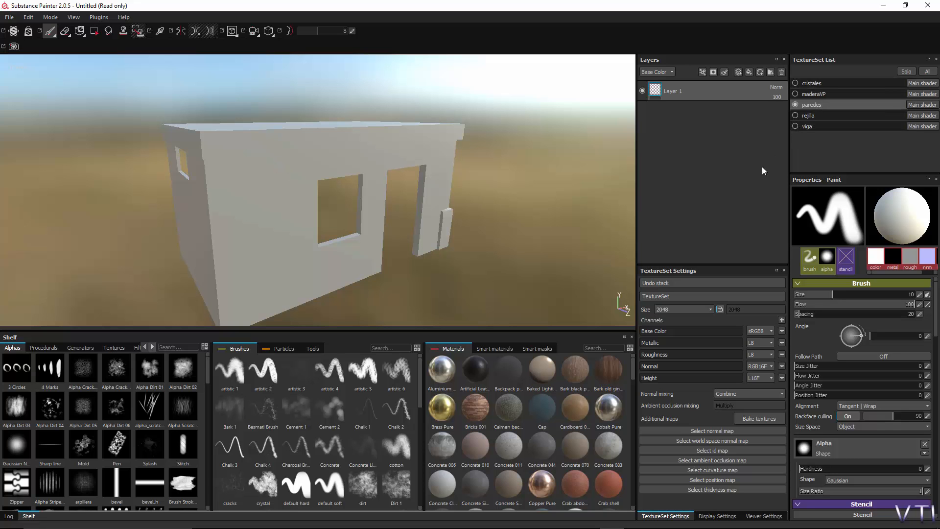
{"action": "mouse_move", "coordinate": [518, 272]}
{"action": "left_mouse_down", "text": "alt"}
{"action": "mouse_move", "coordinate": [386, 272]}
{"action": "mouse_move", "coordinate": [544, 272]}
{"action": "left_mouse_up", "text": "alt"}
{"action": "mouse_move", "coordinate": [439, 250]}
{"action": "left_mouse_down", "text": "alt"}
{"action": "mouse_move", "coordinate": [383, 261]}
{"action": "mouse_move", "coordinate": [453, 264]}
{"action": "mouse_move", "coordinate": [384, 262]}
{"action": "mouse_move", "coordinate": [434, 255]}
{"action": "mouse_move", "coordinate": [342, 274]}
{"action": "mouse_move", "coordinate": [457, 258]}
{"action": "mouse_move", "coordinate": [357, 256]}
{"action": "mouse_move", "coordinate": [430, 266]}
{"action": "mouse_move", "coordinate": [421, 279]}
{"action": "mouse_move", "coordinate": [455, 277]}
{"action": "mouse_move", "coordinate": [387, 273]}
{"action": "mouse_move", "coordinate": [450, 288]}
{"action": "left_mouse_up", "text": "alt"}
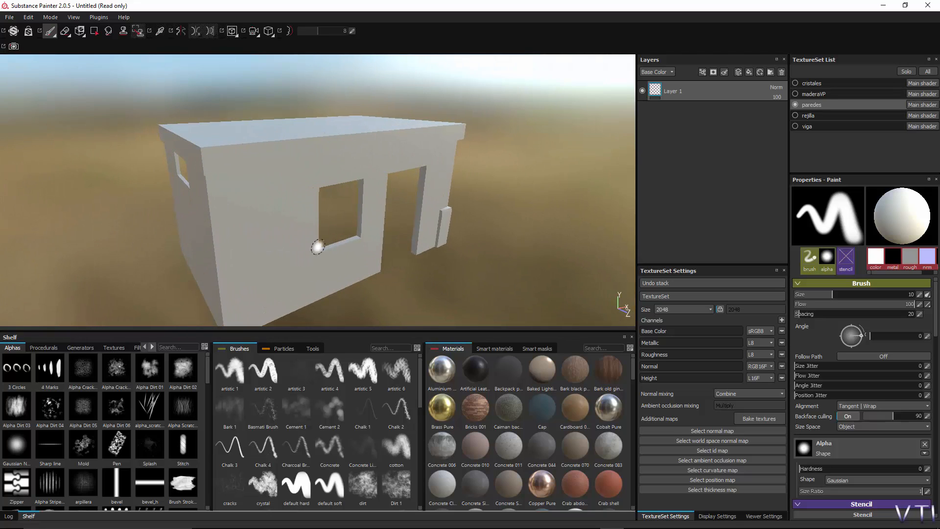
{"action": "mouse_move", "coordinate": [317, 247]}
{"action": "left_mouse_down", "text": "alt"}
{"action": "mouse_move", "coordinate": [354, 237]}
{"action": "mouse_move", "coordinate": [339, 245]}
{"action": "left_mouse_up", "text": "alt"}
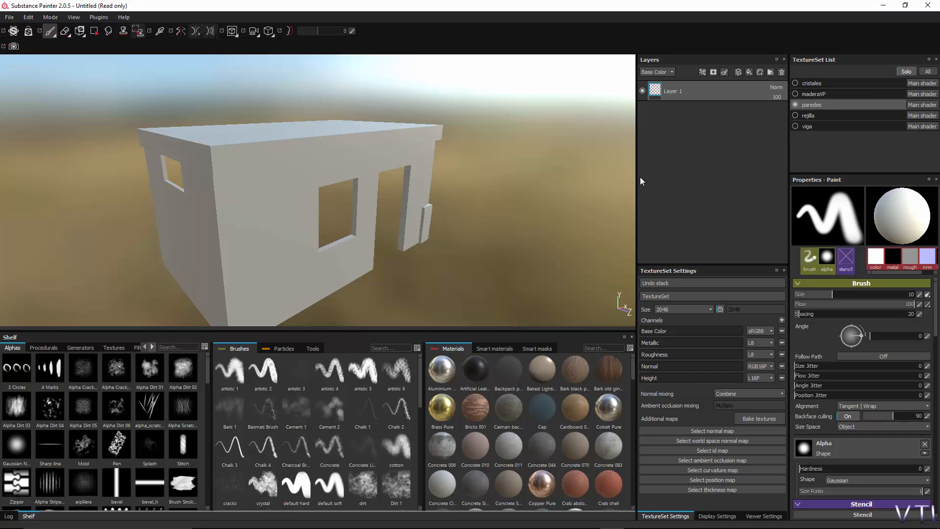
- Compare the whole building with the isolated paredes texture set, ending with all texture sets shown and inspected from several angles
{"action": "left_click", "coordinate": [927, 71]}
{"action": "left_click_drag", "start_coordinate": [503, 287], "coordinate": [445, 289], "text": "alt"}
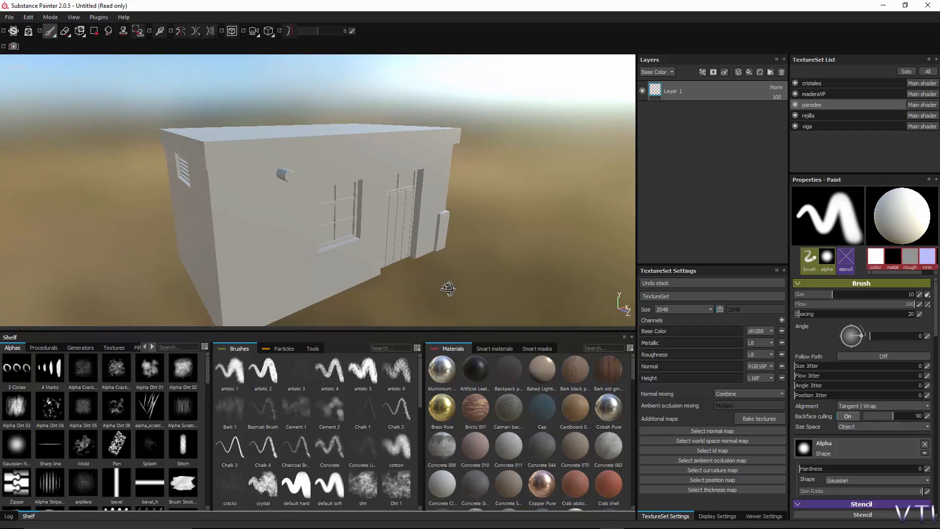
{"action": "left_click", "coordinate": [906, 72]}
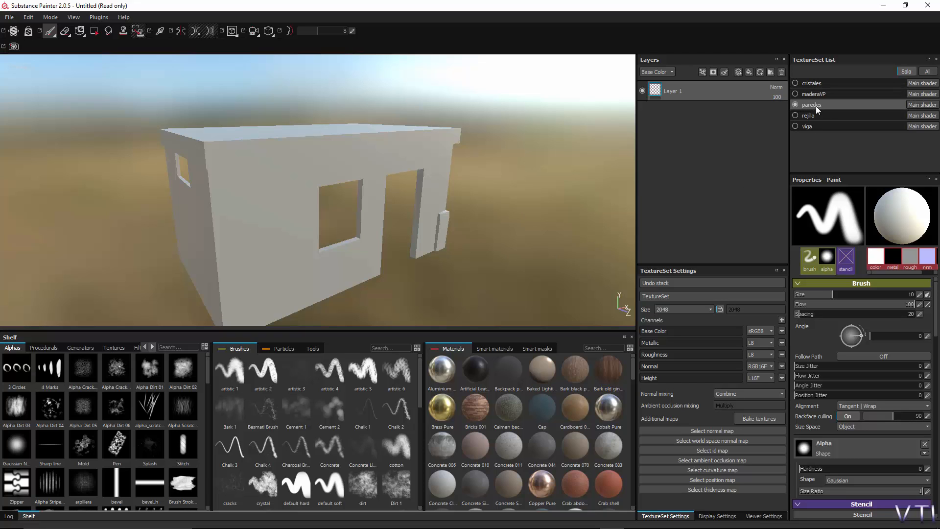
{"action": "left_click", "coordinate": [928, 71]}
{"action": "left_click_drag", "start_coordinate": [499, 261], "coordinate": [550, 268], "text": "alt"}
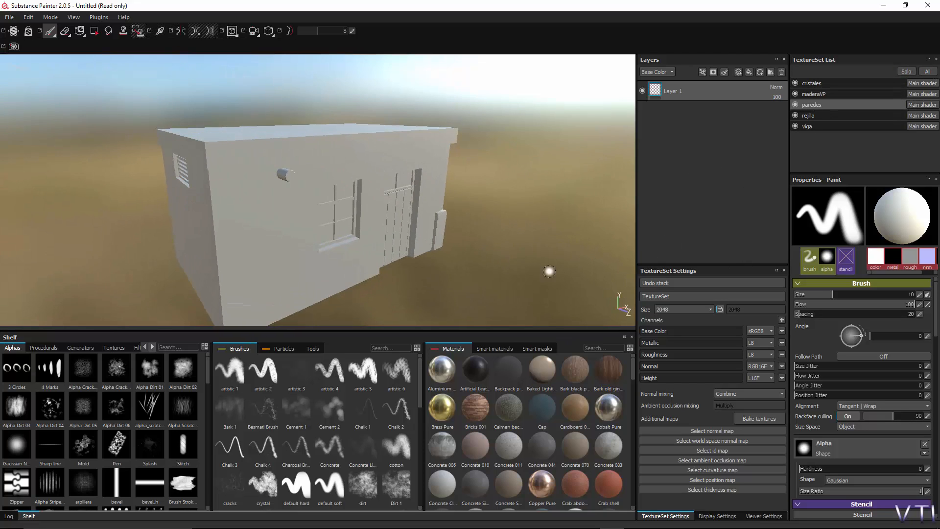
{"action": "left_click_drag", "start_coordinate": [483, 281], "coordinate": [493, 275], "text": "alt"}
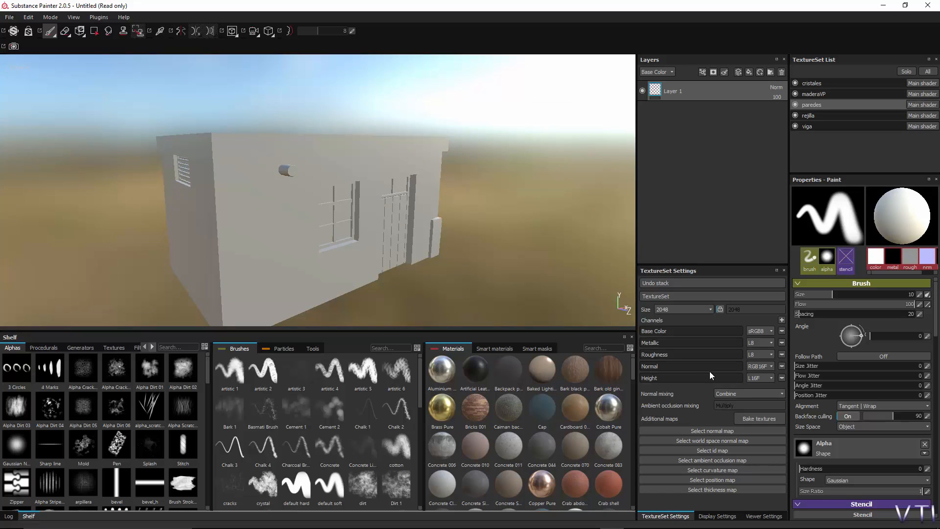
{"action": "left_click_drag", "start_coordinate": [479, 294], "coordinate": [480, 284], "text": "alt"}
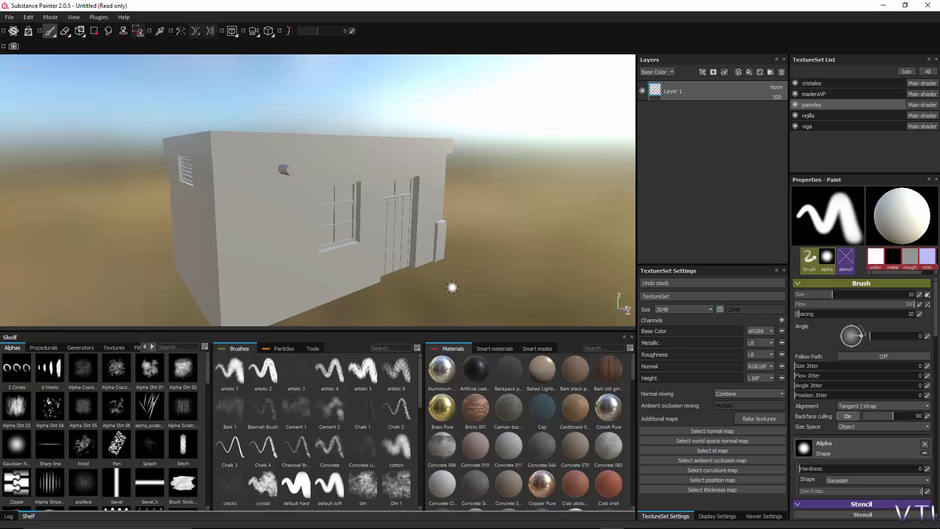
{"action": "left_click_drag", "start_coordinate": [447, 287], "coordinate": [451, 282], "text": "alt"}
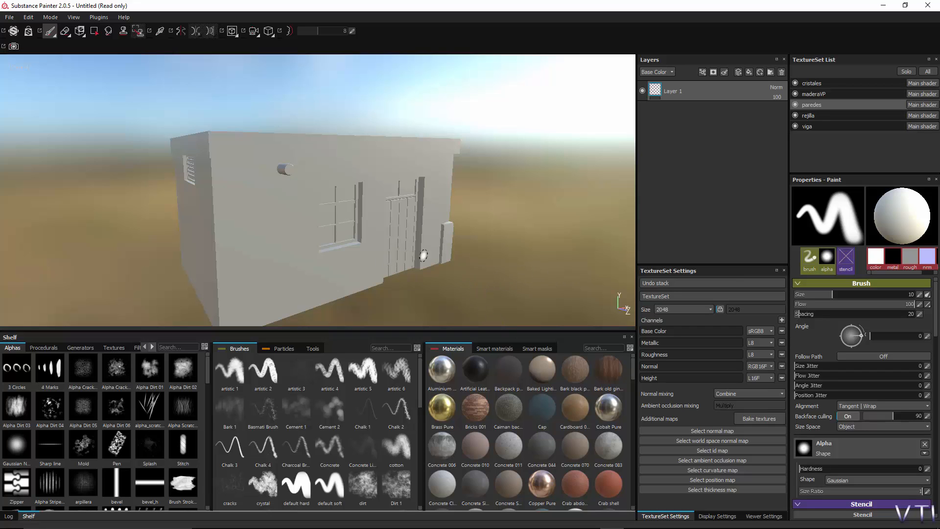
{"action": "mouse_move", "coordinate": [474, 289]}
{"action": "left_mouse_down", "text": "alt"}
{"action": "mouse_move", "coordinate": [448, 288]}
{"action": "mouse_move", "coordinate": [470, 287]}
{"action": "mouse_move", "coordinate": [482, 309]}
{"action": "left_mouse_up", "text": "alt"}
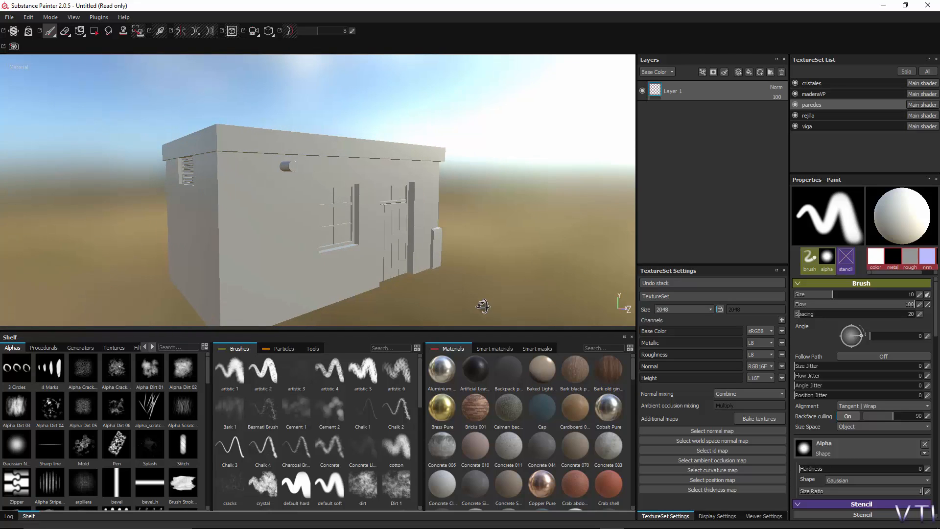
- Open the texture baking settings for paredes and set the output size to 2048x2048
{"action": "left_click", "coordinate": [759, 419]}
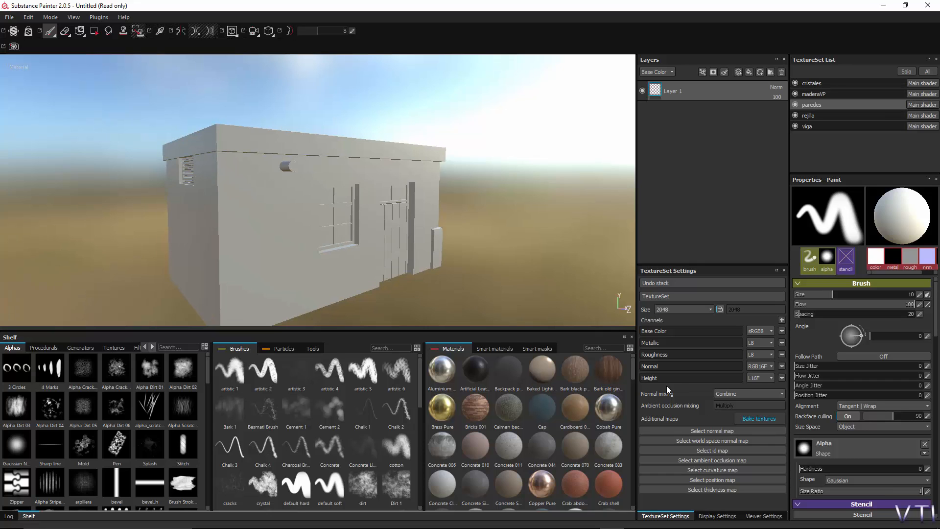
{"action": "left_click_drag", "start_coordinate": [422, 110], "coordinate": [466, 116]}
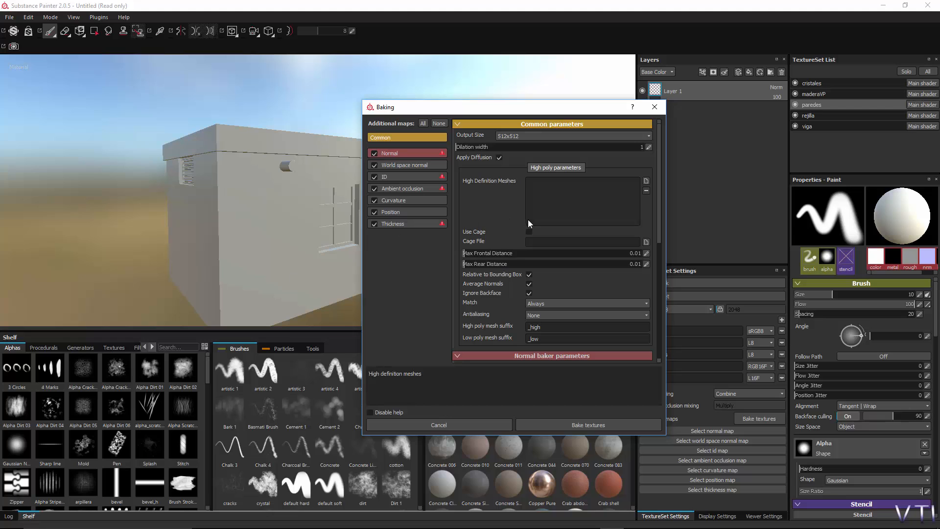
{"action": "left_click", "coordinate": [530, 137]}
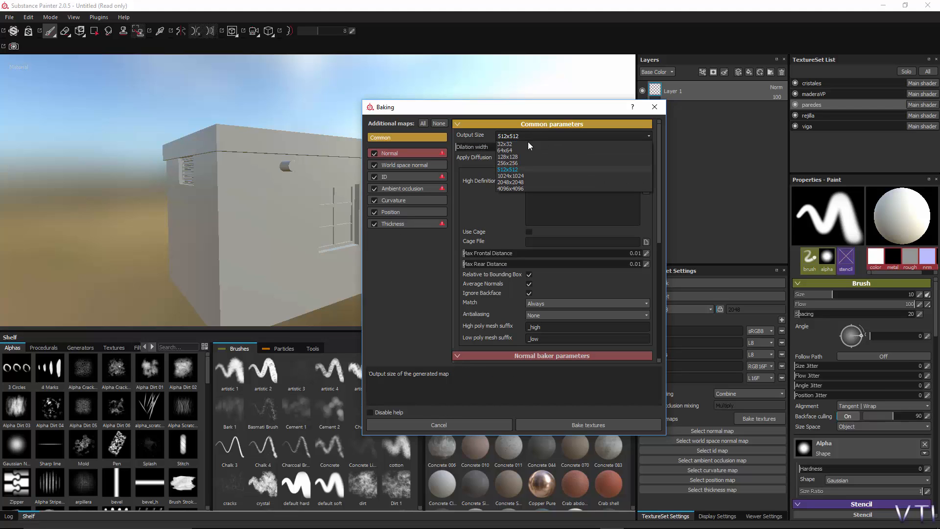
{"action": "left_click", "coordinate": [515, 183]}
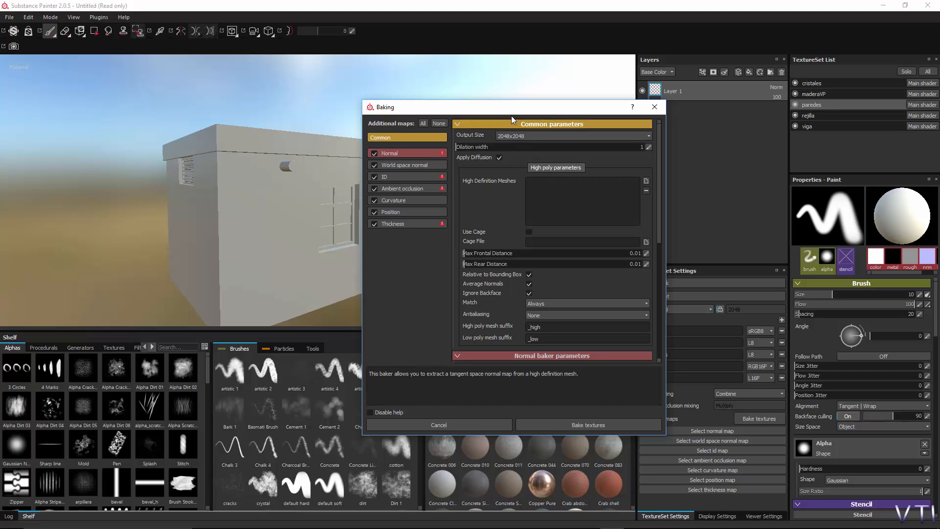
- Review the common, normal, world space normal and ID baker parameters and bake all additional maps for paredes
{"action": "left_click", "coordinate": [412, 164]}
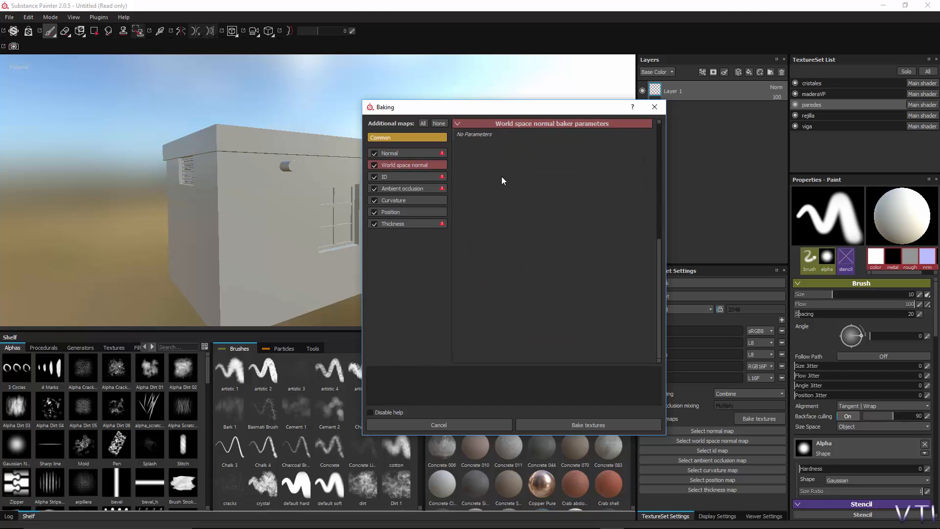
{"action": "left_click", "coordinate": [394, 152]}
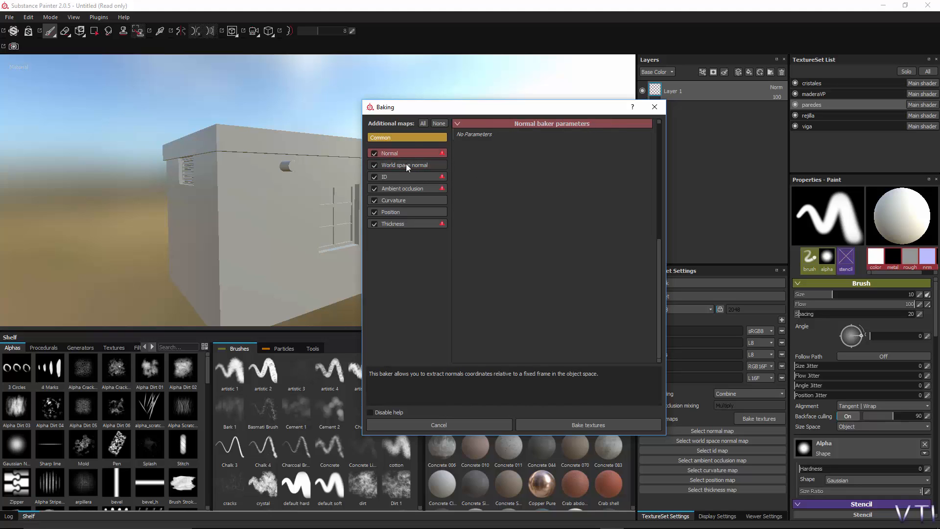
{"action": "left_click", "coordinate": [413, 136]}
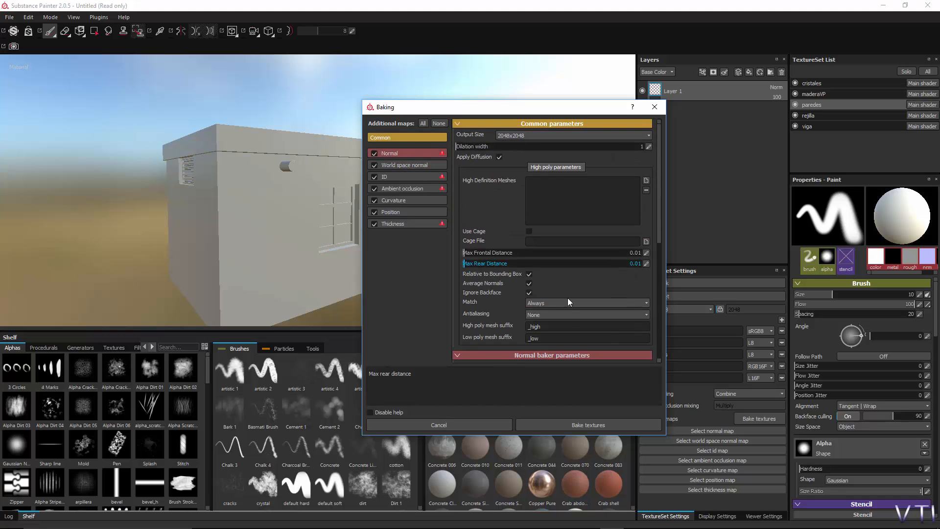
{"action": "left_click", "coordinate": [408, 164]}
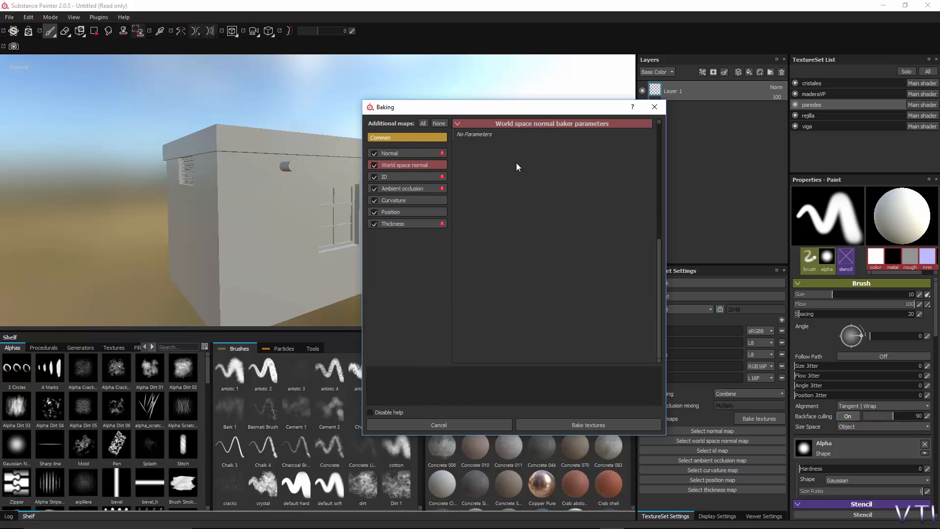
{"action": "left_click", "coordinate": [415, 177]}
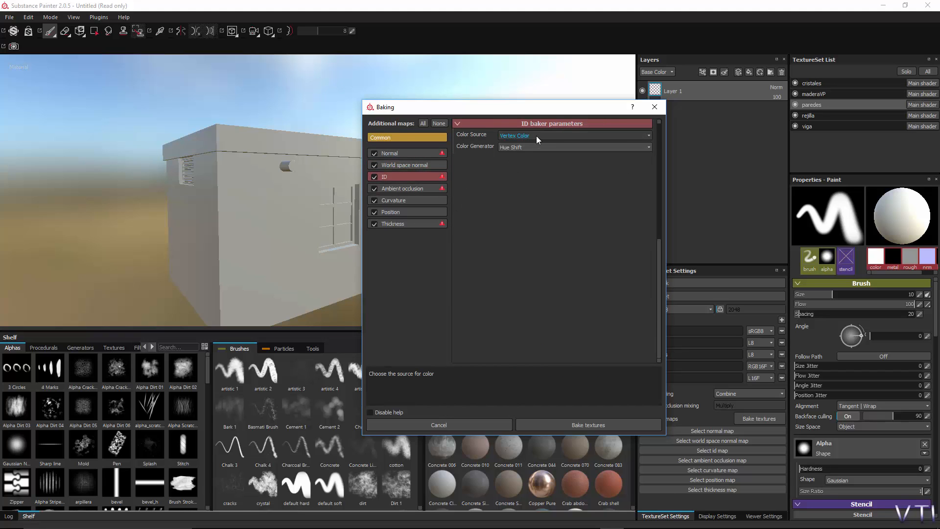
{"action": "left_click", "coordinate": [399, 153]}
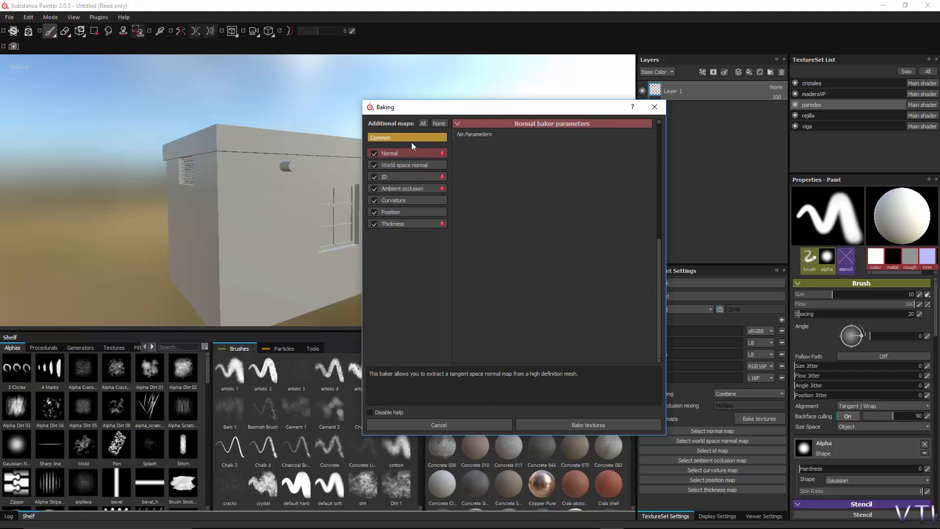
{"action": "left_click", "coordinate": [405, 138]}
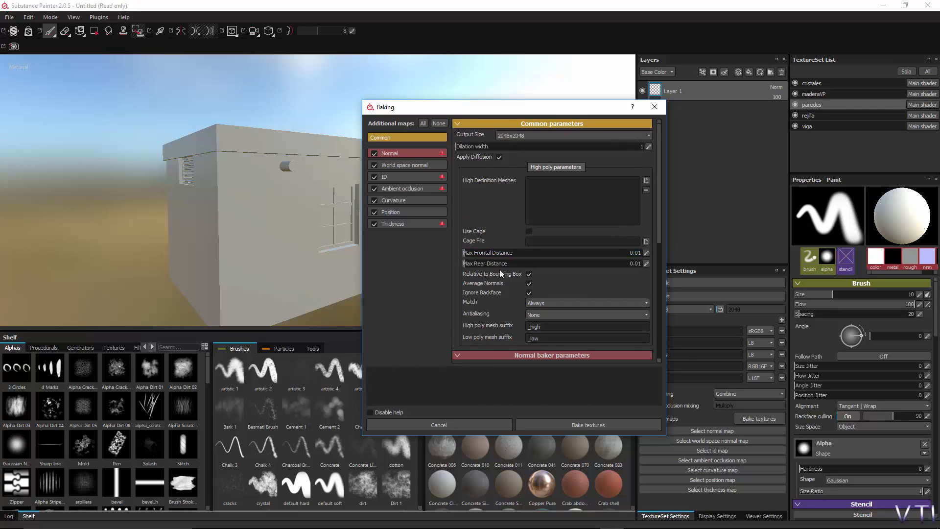
{"action": "left_click", "coordinate": [589, 424]}
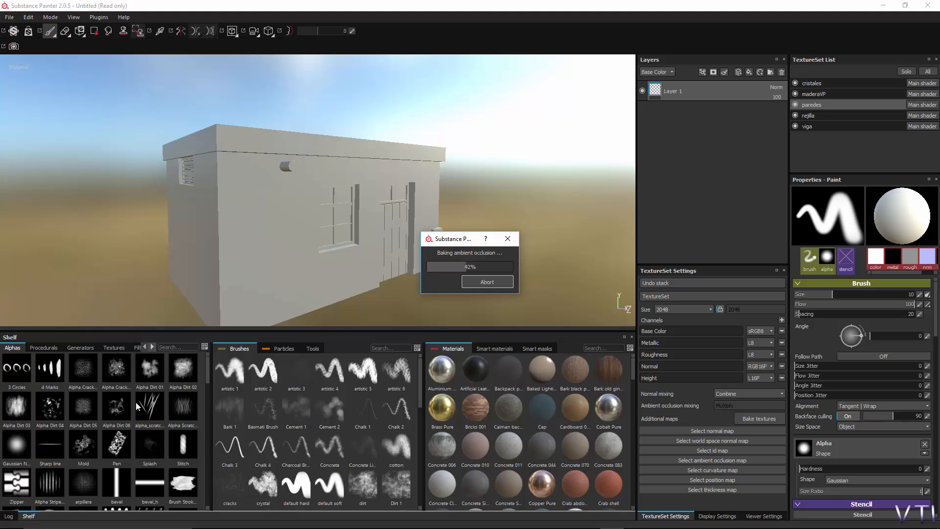
- Examine the baked paredes maps among the shelf textures and in the texture set's additional maps
{"action": "left_click", "coordinate": [122, 351]}
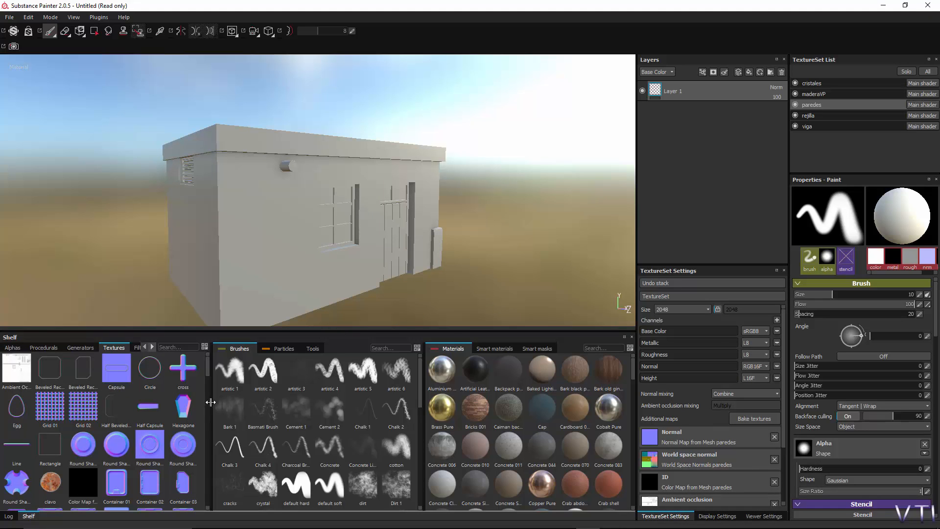
{"action": "left_click_drag", "start_coordinate": [206, 370], "coordinate": [217, 427]}
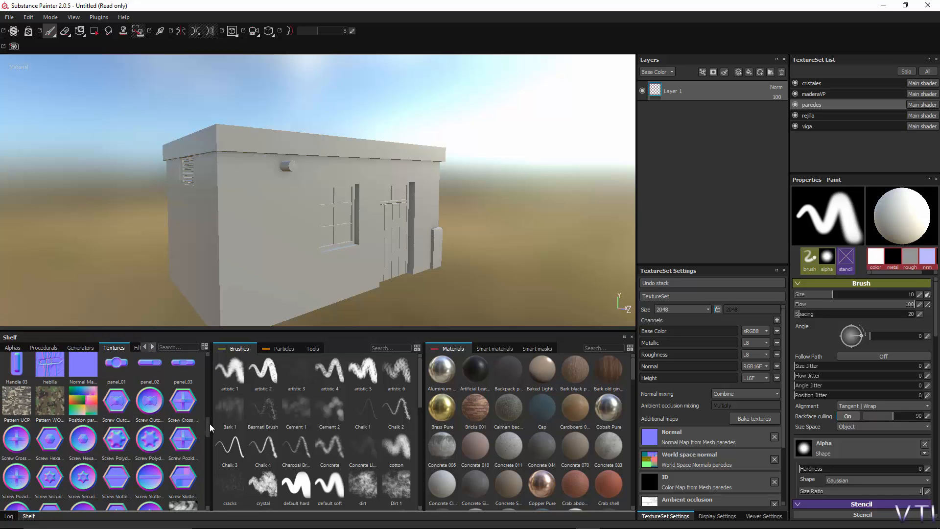
{"action": "left_click_drag", "start_coordinate": [206, 424], "coordinate": [196, 455]}
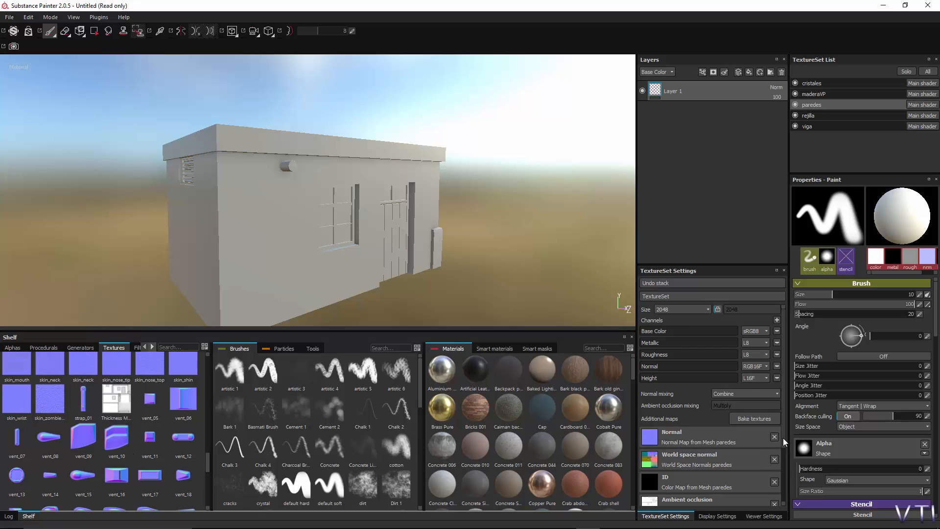
{"action": "left_click_drag", "start_coordinate": [783, 438], "coordinate": [786, 495]}
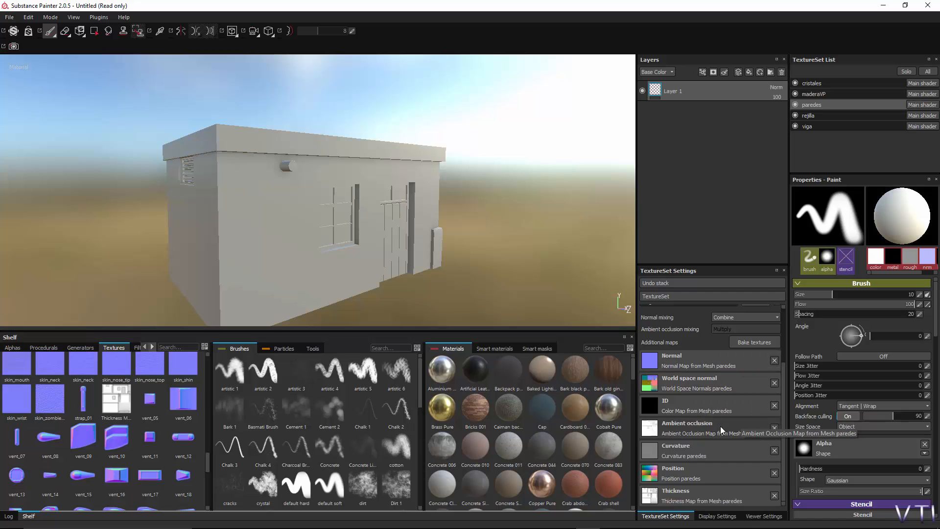
{"action": "mouse_move", "coordinate": [114, 402]}
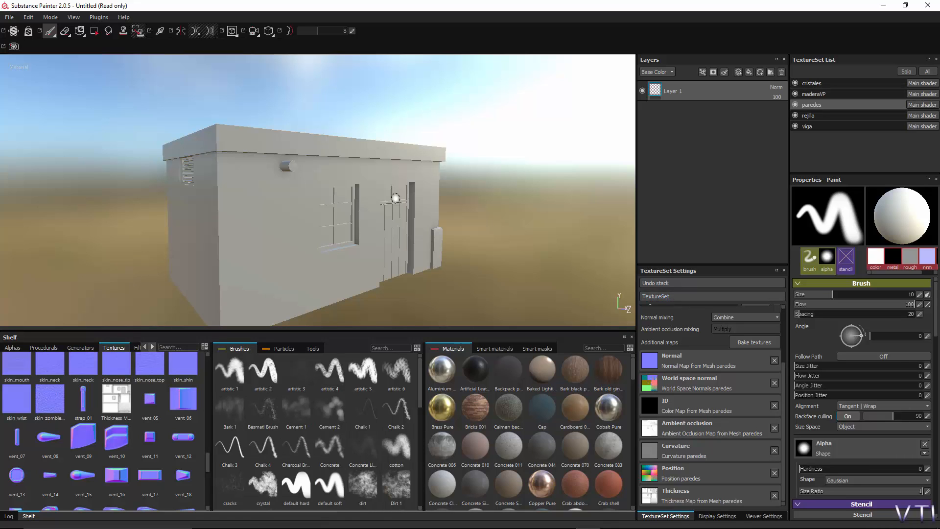
- Isolate the paredes texture set so that only the walls are shown for texturing
{"action": "left_click", "coordinate": [907, 72]}
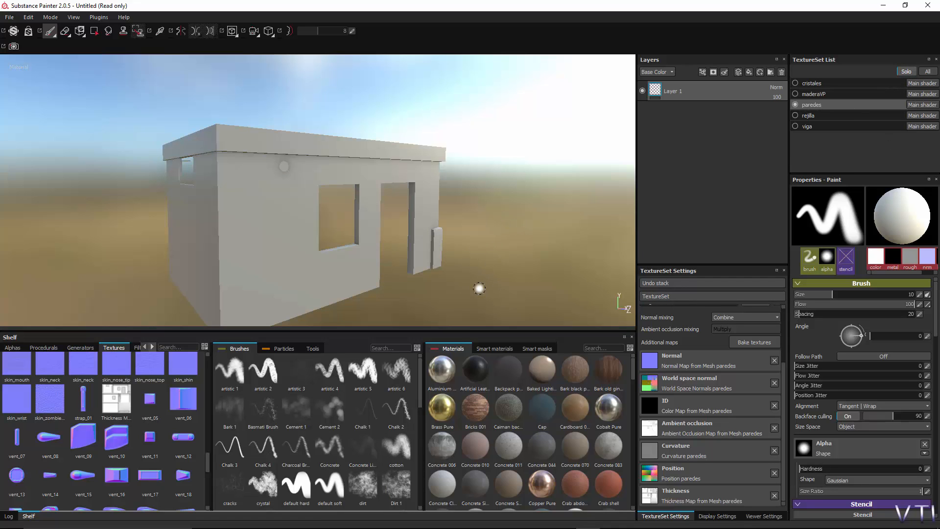
{"action": "mouse_move", "coordinate": [479, 289]}
{"action": "left_mouse_down", "text": "alt"}
{"action": "mouse_move", "coordinate": [462, 285]}
{"action": "mouse_move", "coordinate": [483, 287]}
{"action": "left_mouse_up", "text": "alt"}
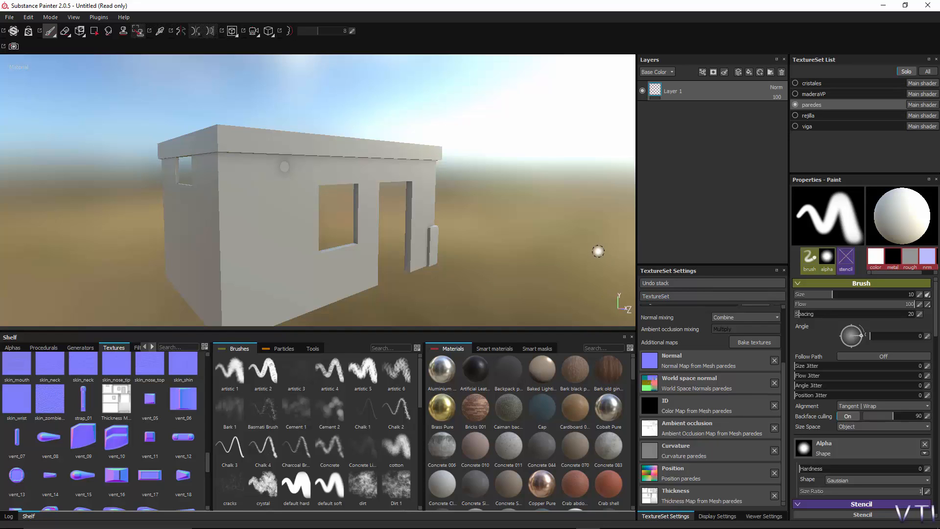
{"action": "left_click_drag", "start_coordinate": [439, 267], "coordinate": [441, 282], "text": "alt"}
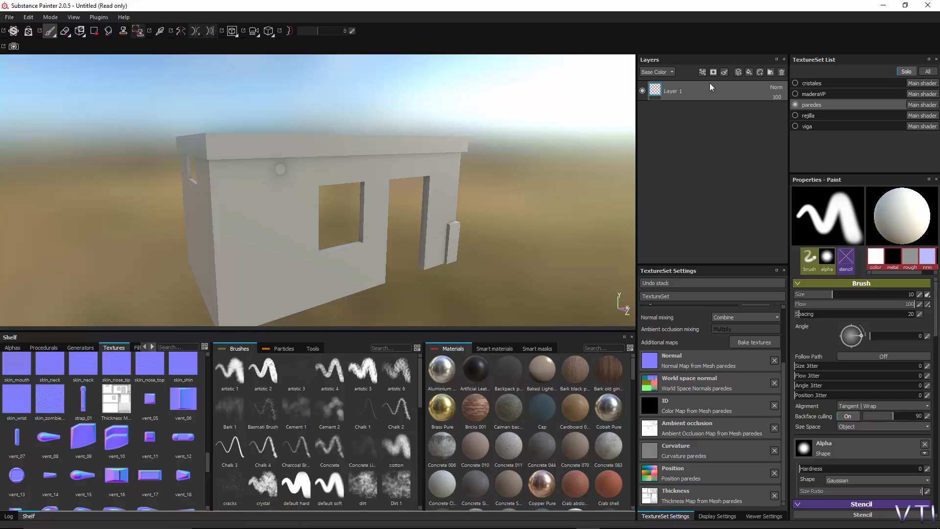
- Replace Layer 1 of paredes with a fill layer, then browse the smart materials and return to the standard materials
{"action": "left_click", "coordinate": [783, 72]}
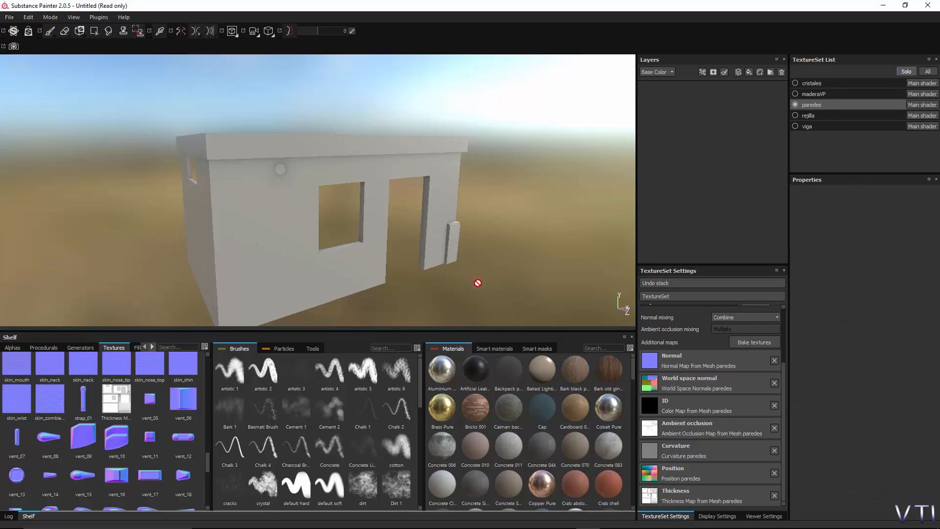
{"action": "left_click_drag", "start_coordinate": [476, 282], "coordinate": [480, 281], "text": "alt"}
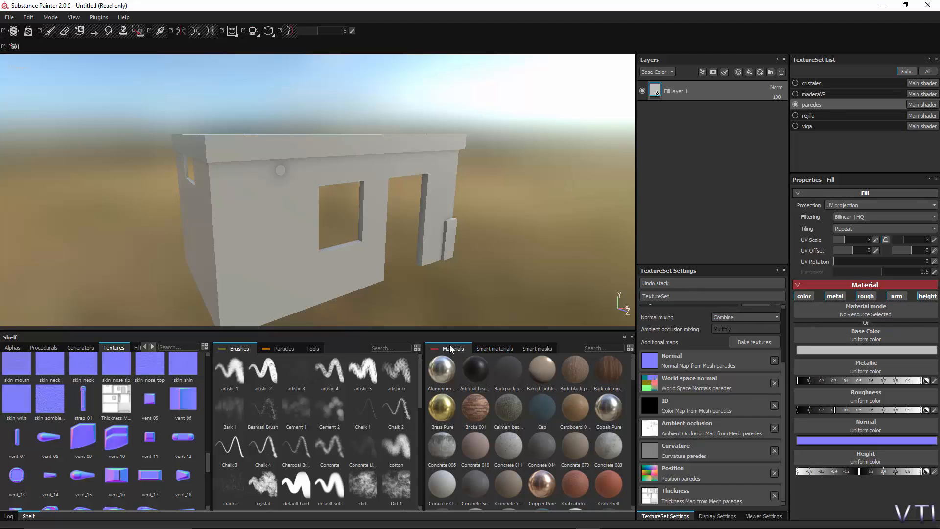
{"action": "left_click", "coordinate": [504, 351]}
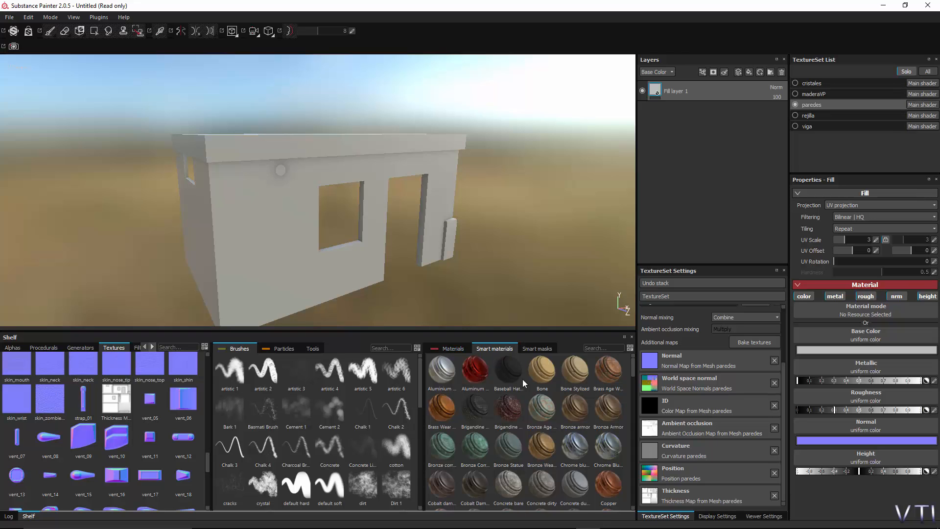
{"action": "left_click", "coordinate": [456, 349]}
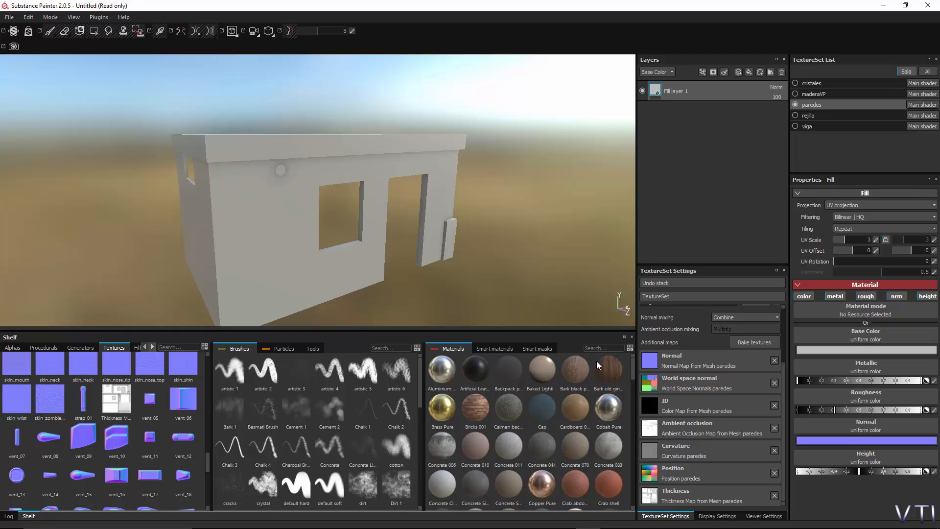
- Search the shelf materials for "conc" and preview the Concrete Clean material
{"action": "left_click", "coordinate": [605, 348]}
{"action": "type", "text": "conc"}
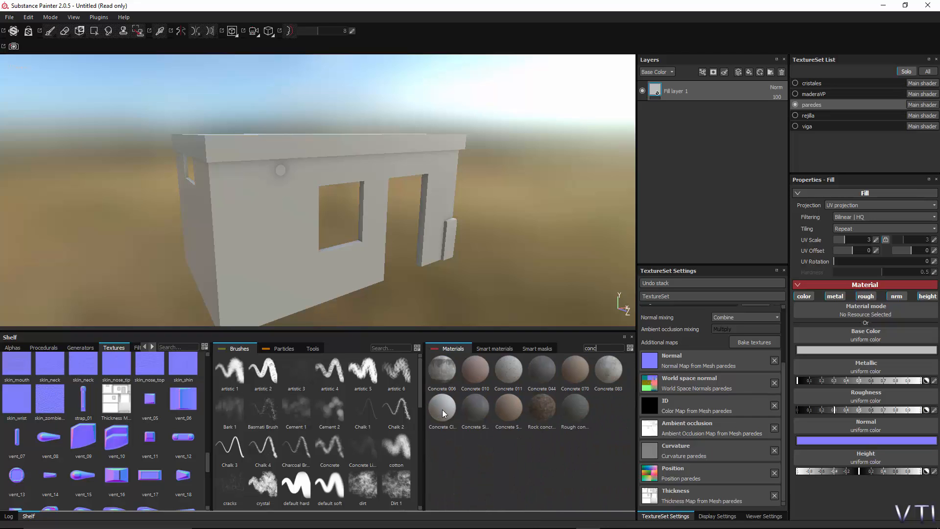
{"action": "mouse_move", "coordinate": [442, 410]}
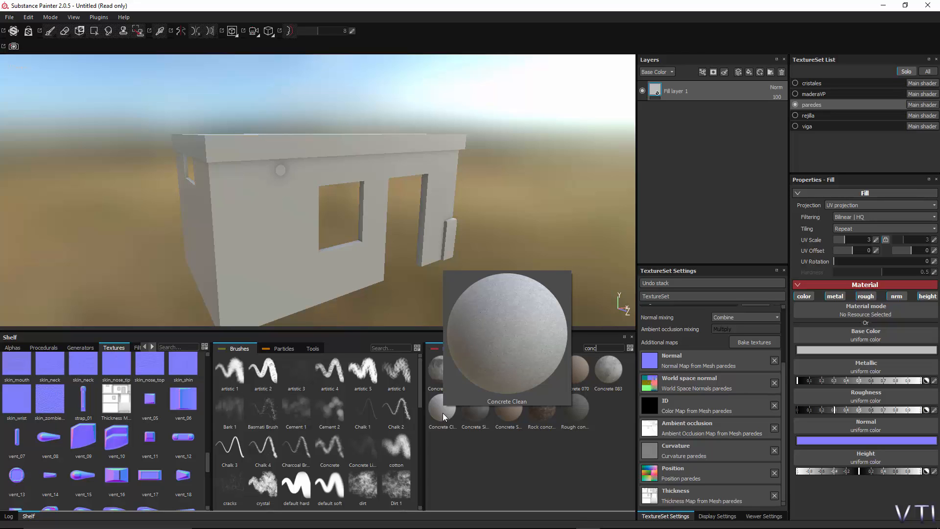
{"action": "left_click_drag", "start_coordinate": [443, 413], "coordinate": [795, 244]}
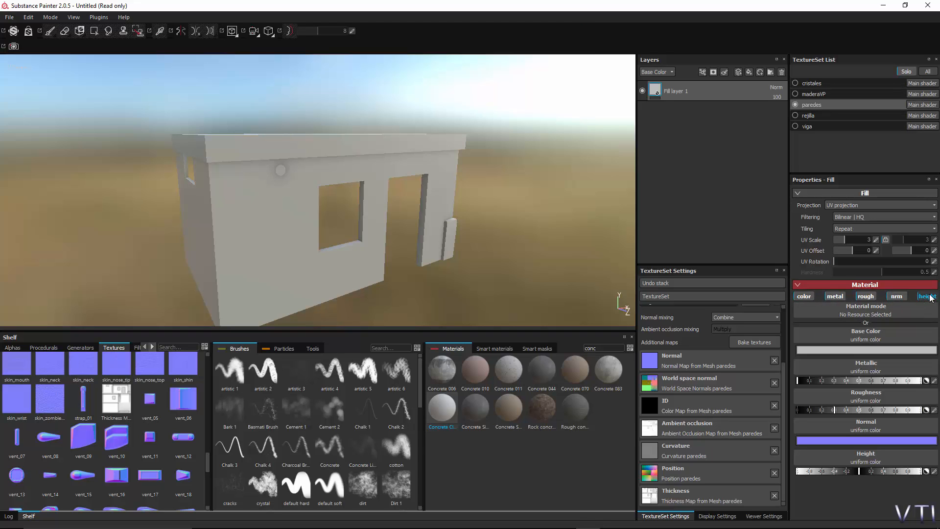
- Switch the normal channel of Fill layer 1 off and back on
{"action": "left_click", "coordinate": [897, 296]}
{"action": "left_click", "coordinate": [898, 296]}
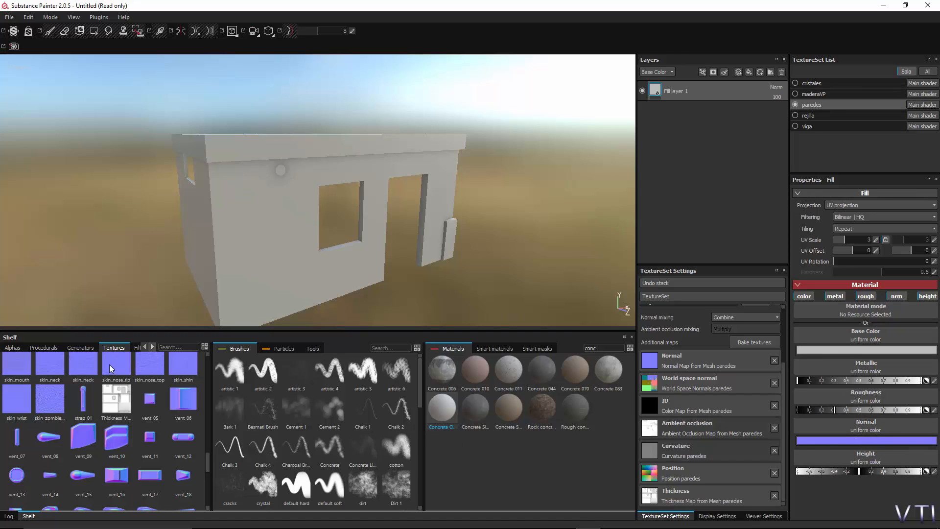
{"action": "left_click_drag", "start_coordinate": [125, 457], "coordinate": [290, 239]}
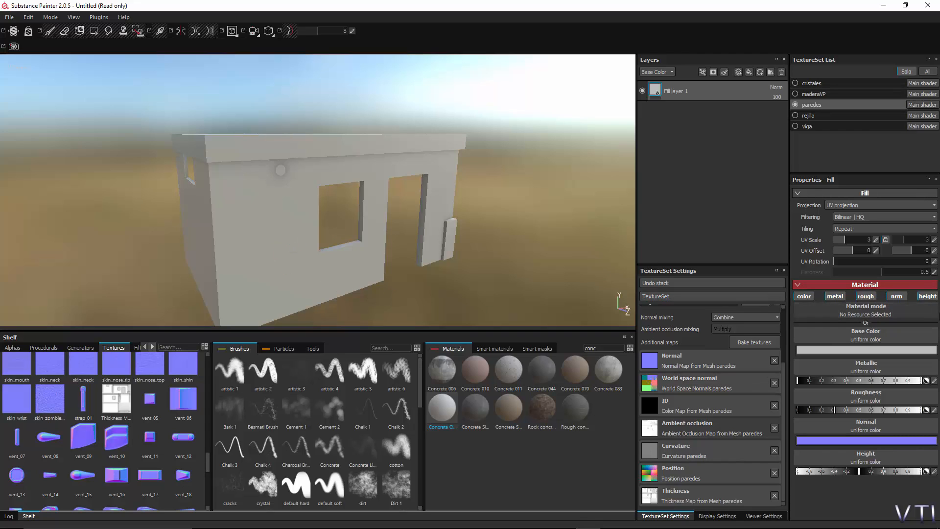
{"action": "left_click", "coordinate": [902, 297]}
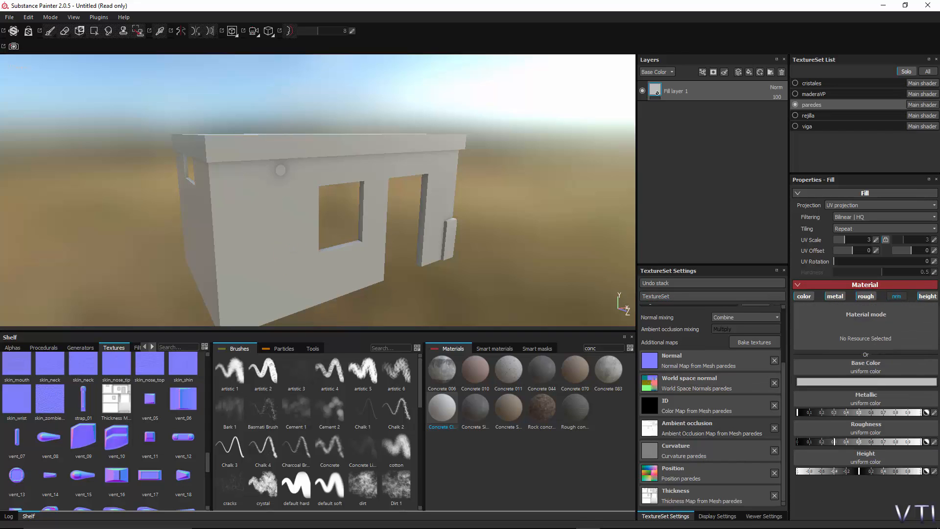
{"action": "left_click", "coordinate": [894, 297]}
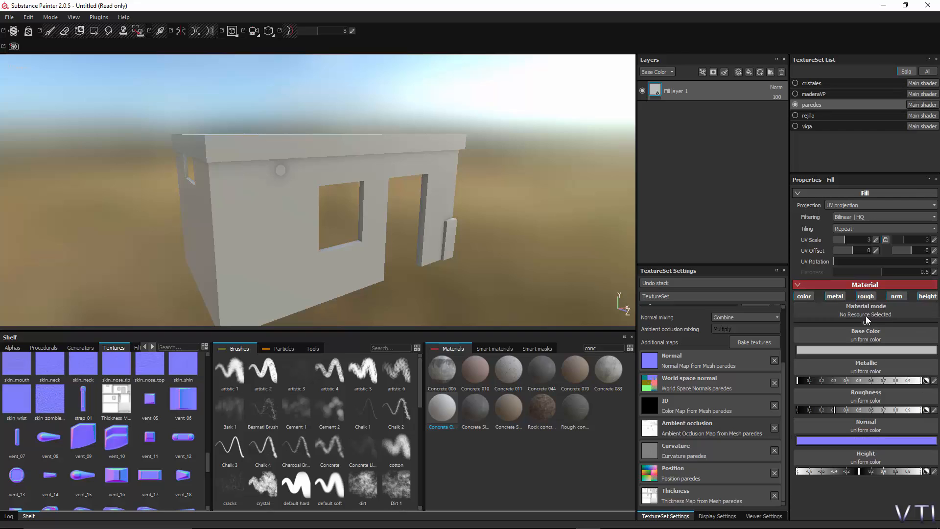
{"action": "left_click", "coordinate": [901, 296]}
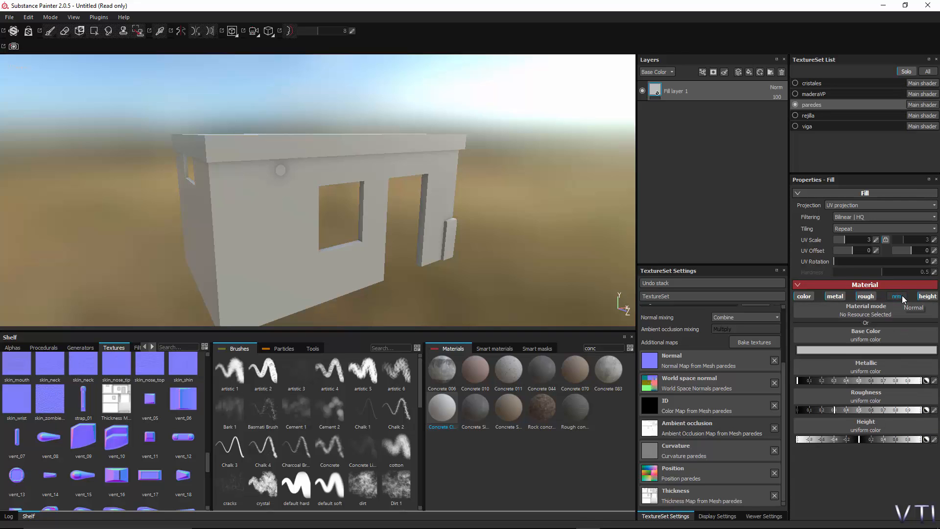
{"action": "left_click", "coordinate": [901, 296]}
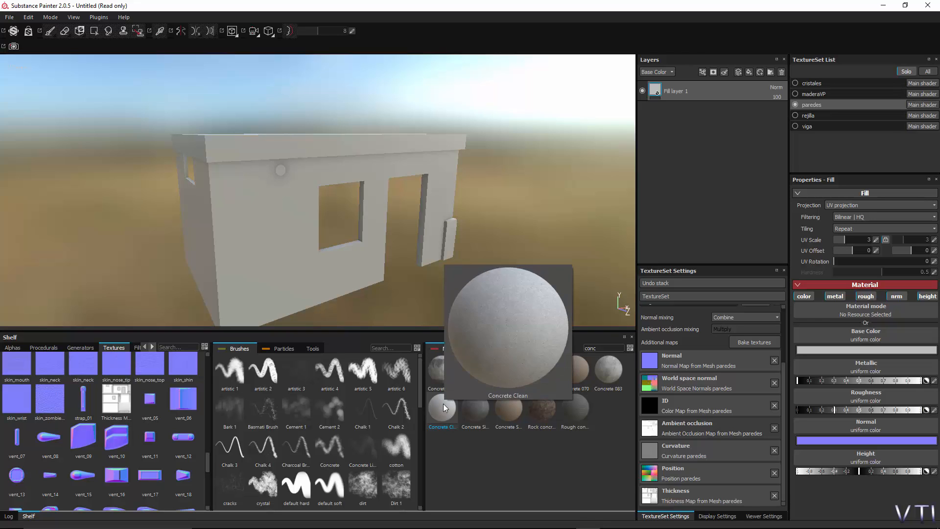
- Apply the Concrete Clean material to Fill layer 1 and inspect it on the walls
{"action": "left_click_drag", "start_coordinate": [443, 404], "coordinate": [889, 307]}
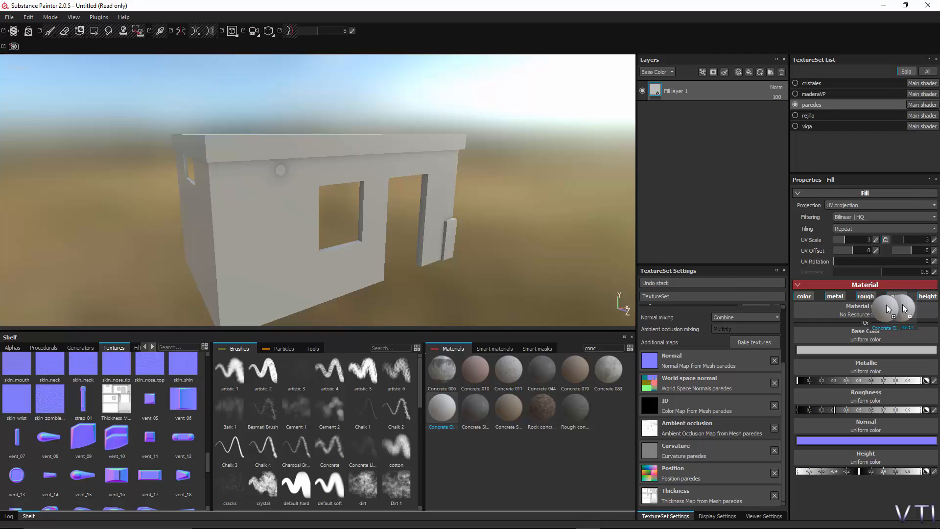
{"action": "mouse_move", "coordinate": [889, 306]}
{"action": "left_mouse_down"}
{"action": "mouse_move", "coordinate": [731, 287]}
{"action": "mouse_move", "coordinate": [932, 332]}
{"action": "mouse_move", "coordinate": [895, 337]}
{"action": "mouse_move", "coordinate": [903, 324]}
{"action": "mouse_move", "coordinate": [899, 351]}
{"action": "mouse_move", "coordinate": [861, 345]}
{"action": "mouse_move", "coordinate": [876, 339]}
{"action": "mouse_move", "coordinate": [890, 309]}
{"action": "left_mouse_up"}
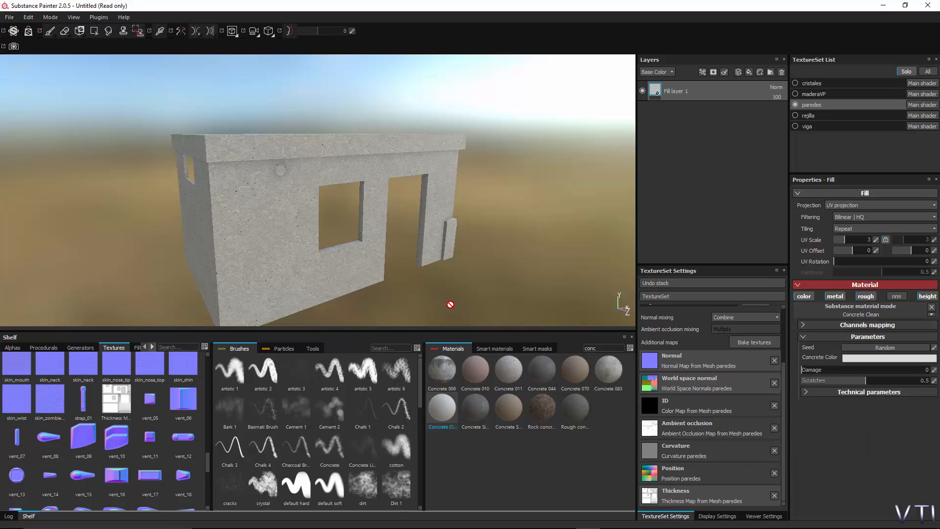
{"action": "left_click_drag", "start_coordinate": [450, 304], "coordinate": [248, 274], "text": "alt"}
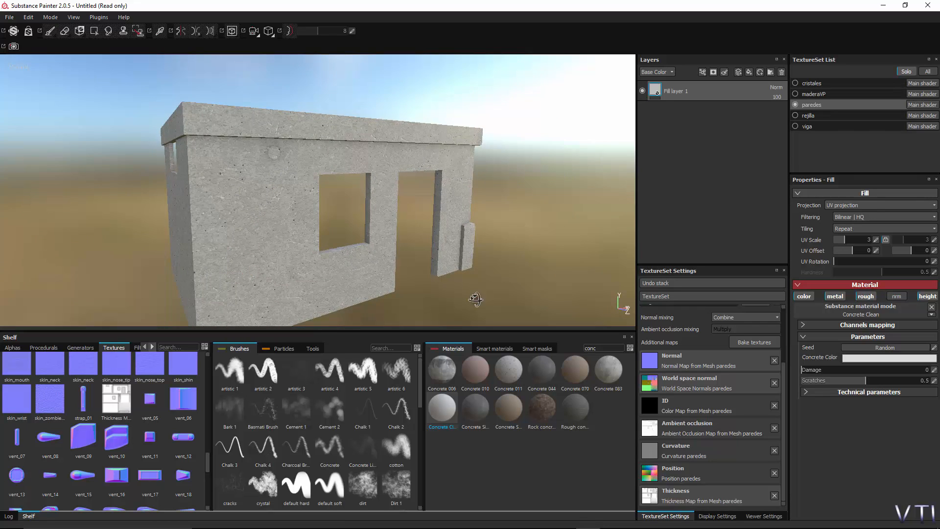
{"action": "left_click_drag", "start_coordinate": [476, 300], "coordinate": [199, 184], "text": "alt"}
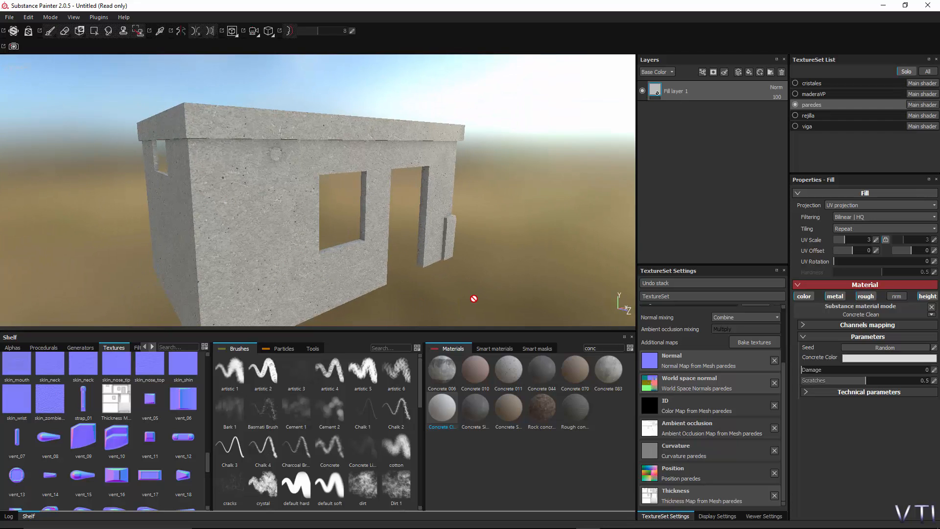
{"action": "left_click_drag", "start_coordinate": [481, 302], "coordinate": [412, 298], "text": "alt"}
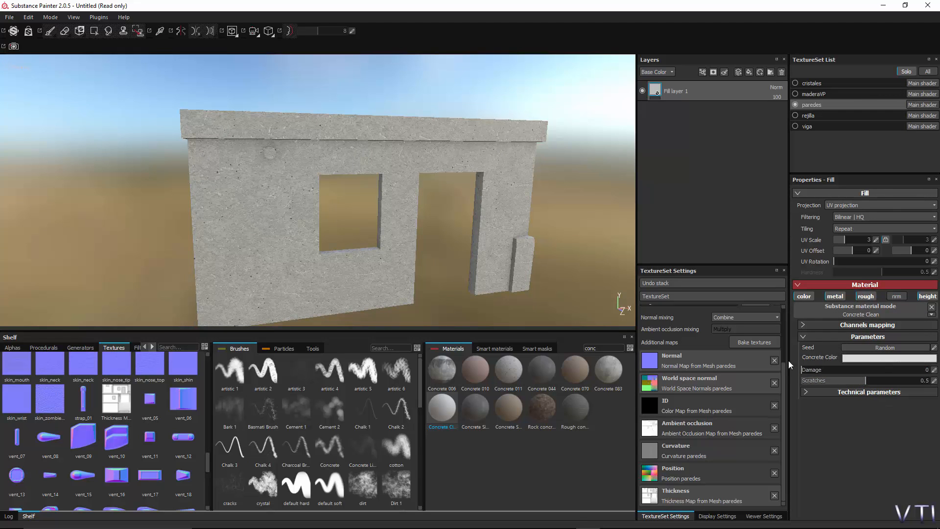
- Try a dark red Concrete Color and settle on a neutral grey with R, G and B at 0.660
{"action": "left_click", "coordinate": [875, 361]}
{"action": "left_click", "coordinate": [832, 341]}
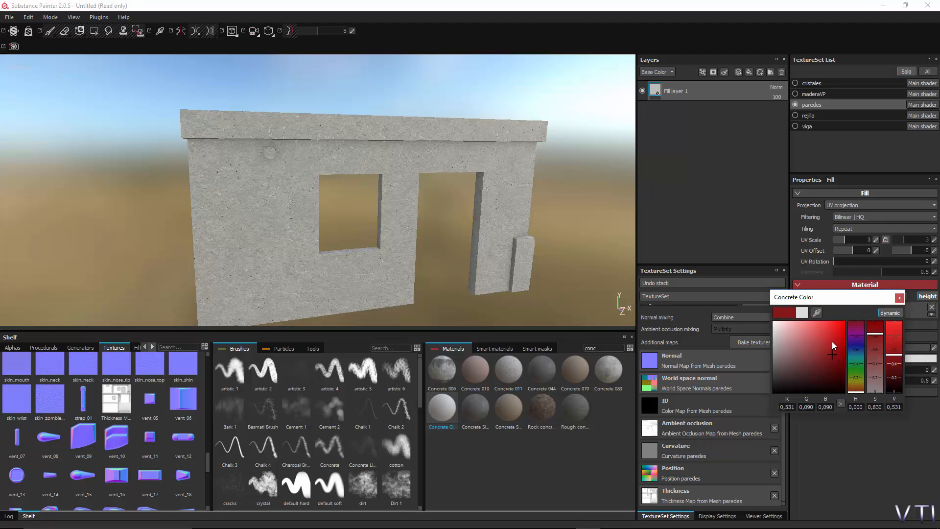
{"action": "left_click", "coordinate": [831, 367]}
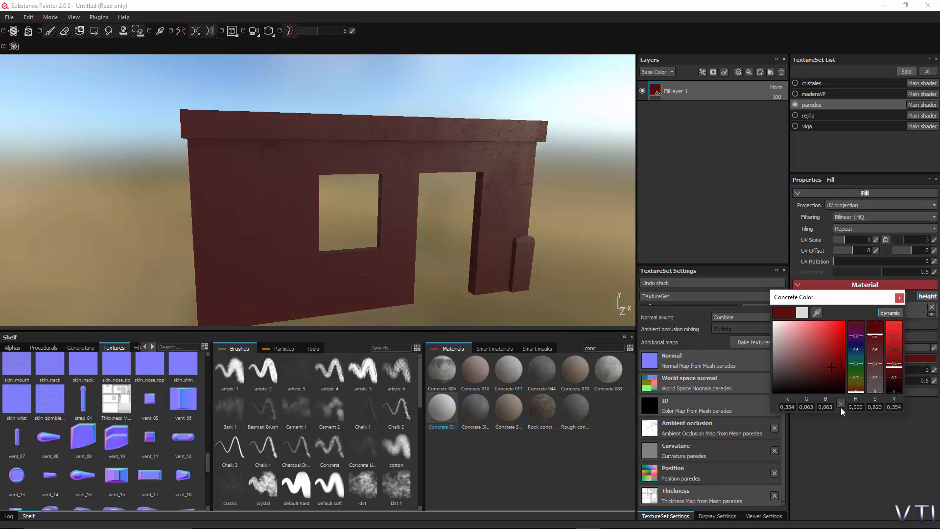
{"action": "left_click_drag", "start_coordinate": [794, 353], "coordinate": [772, 345]}
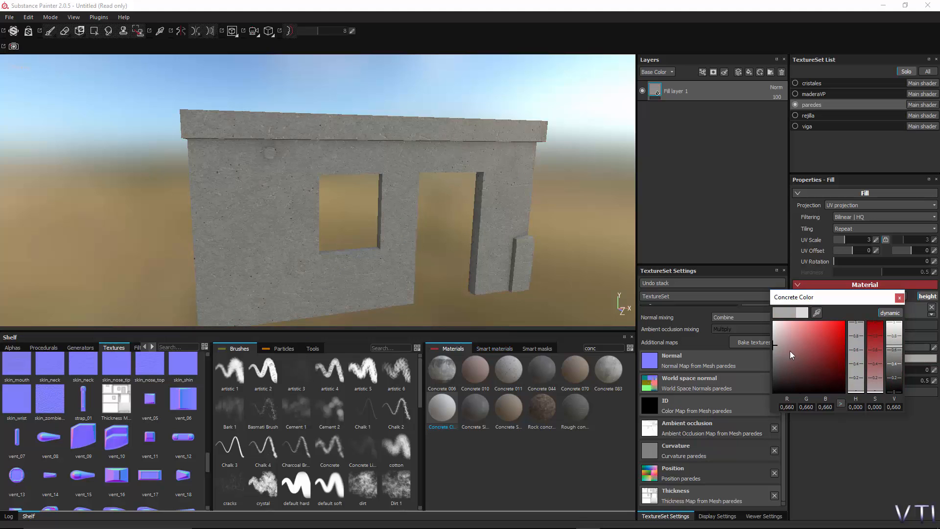
{"action": "left_click", "coordinate": [900, 299]}
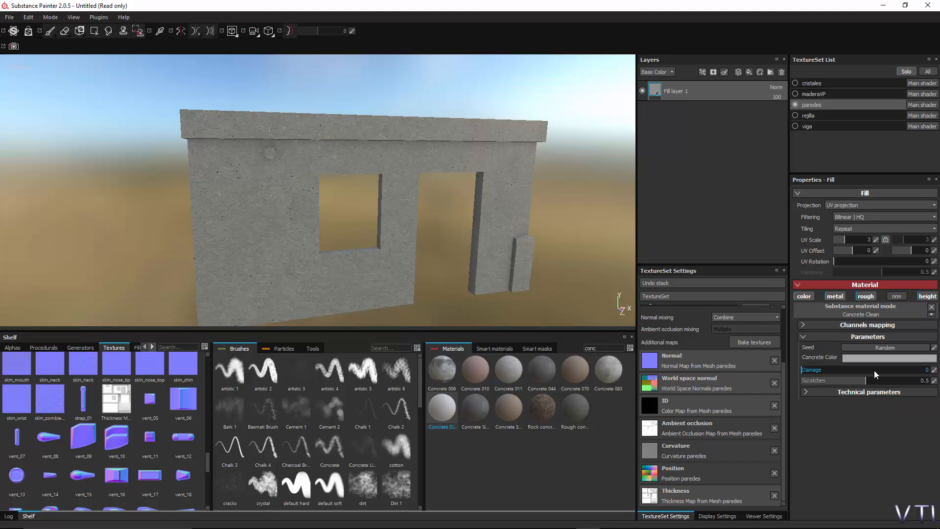
- Set the Concrete Clean material's Scratches to 0.41 and check the wall surface up close
{"action": "left_click_drag", "start_coordinate": [263, 239], "coordinate": [296, 234], "text": "alt"}
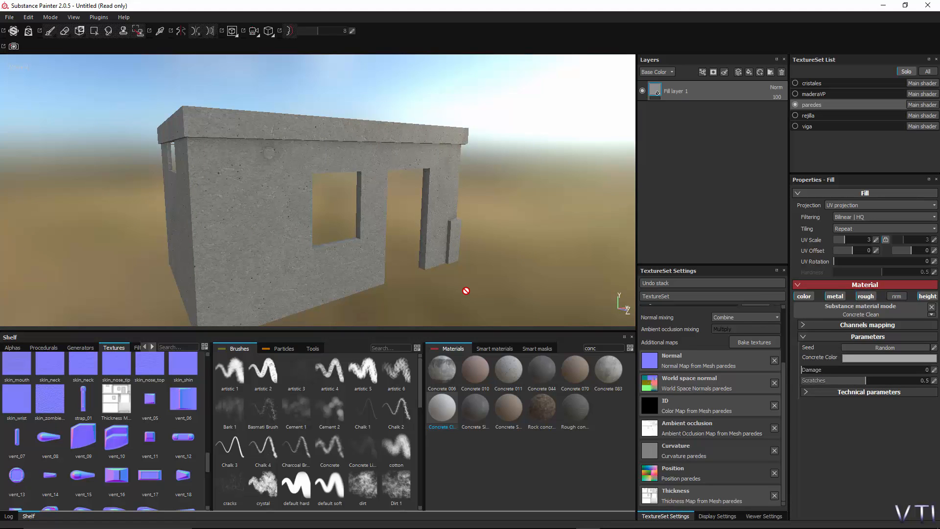
{"action": "scroll", "coordinate": [257, 243], "scroll_direction": "up", "scroll_amount": 3}
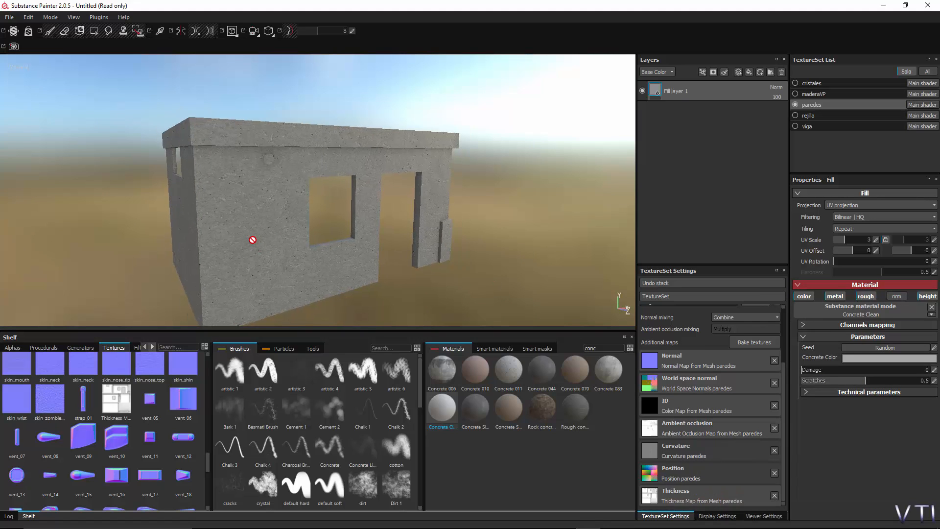
{"action": "scroll", "coordinate": [252, 239], "scroll_direction": "up", "scroll_amount": 4}
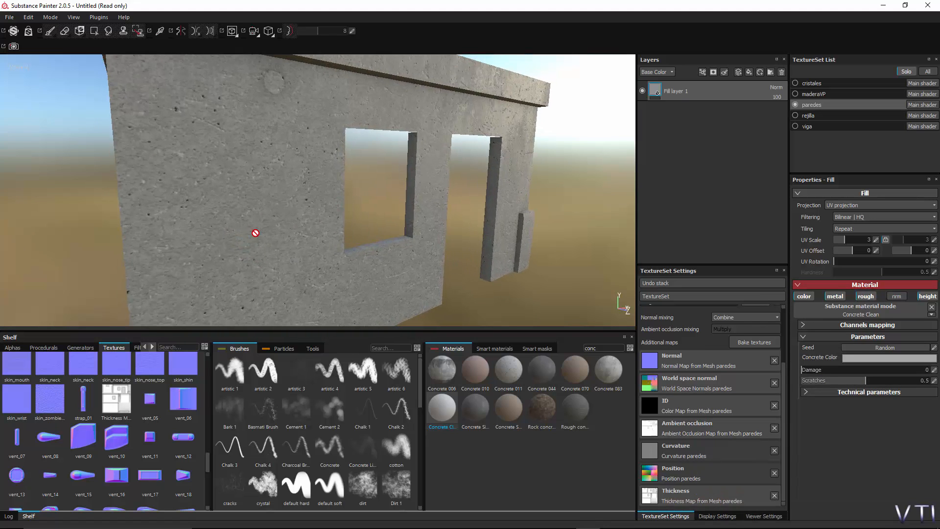
{"action": "scroll", "coordinate": [247, 172], "scroll_direction": "up", "scroll_amount": 1}
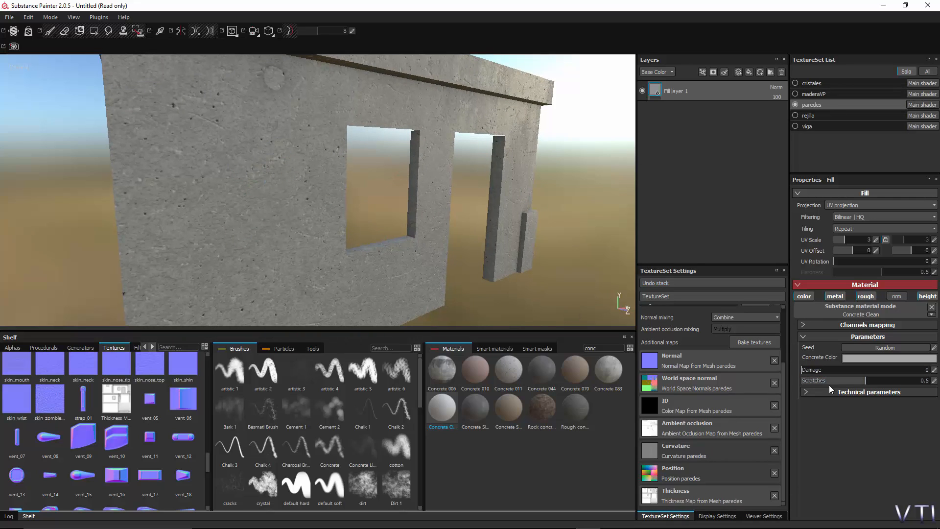
{"action": "mouse_move", "coordinate": [850, 381]}
{"action": "left_mouse_down"}
{"action": "mouse_move", "coordinate": [905, 386]}
{"action": "mouse_move", "coordinate": [889, 385]}
{"action": "left_mouse_up"}
{"action": "left_click", "coordinate": [815, 381]}
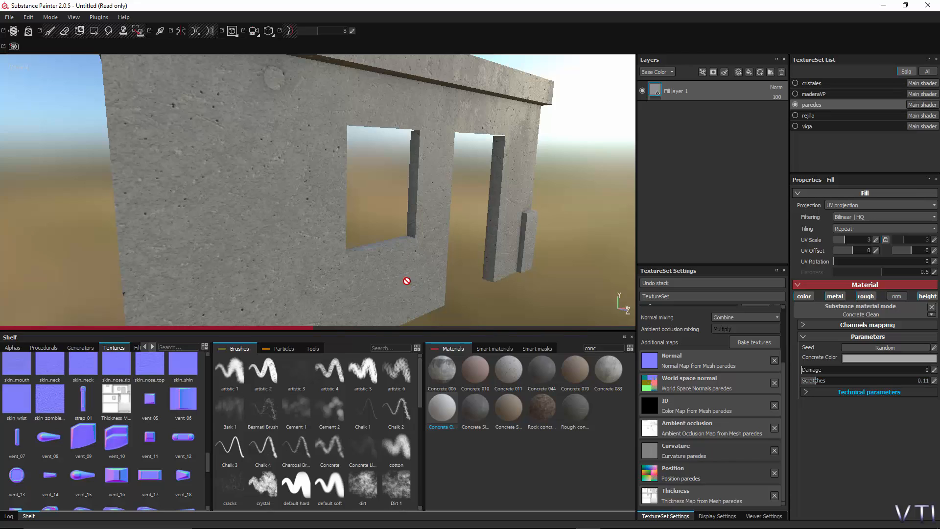
{"action": "left_click", "coordinate": [853, 384]}
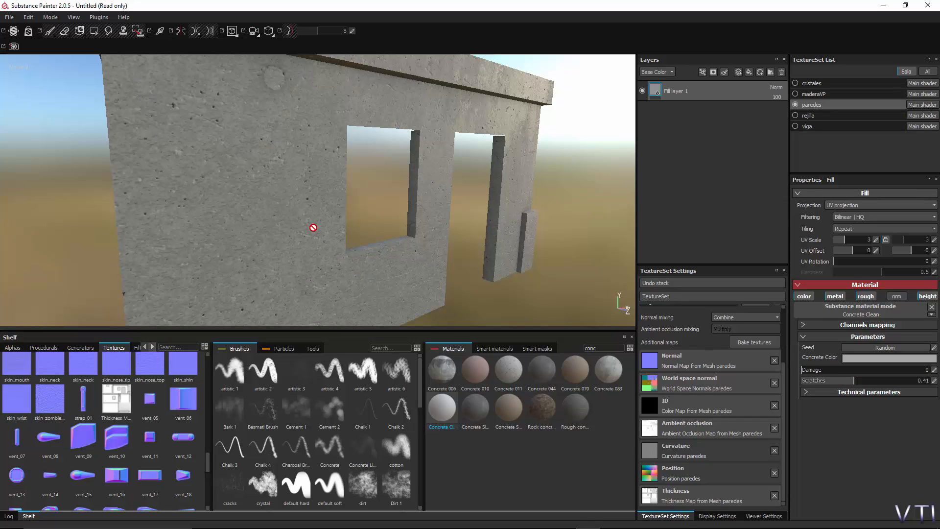
{"action": "scroll", "coordinate": [303, 238], "scroll_direction": "up", "scroll_amount": 2}
{"action": "scroll", "coordinate": [303, 238], "scroll_direction": "down", "scroll_amount": 2}
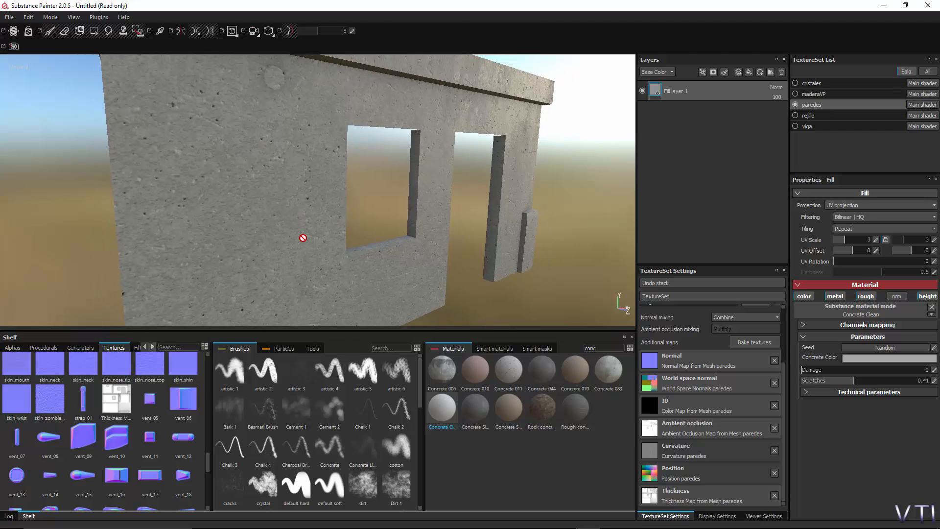
{"action": "scroll", "coordinate": [301, 238], "scroll_direction": "down", "scroll_amount": 5}
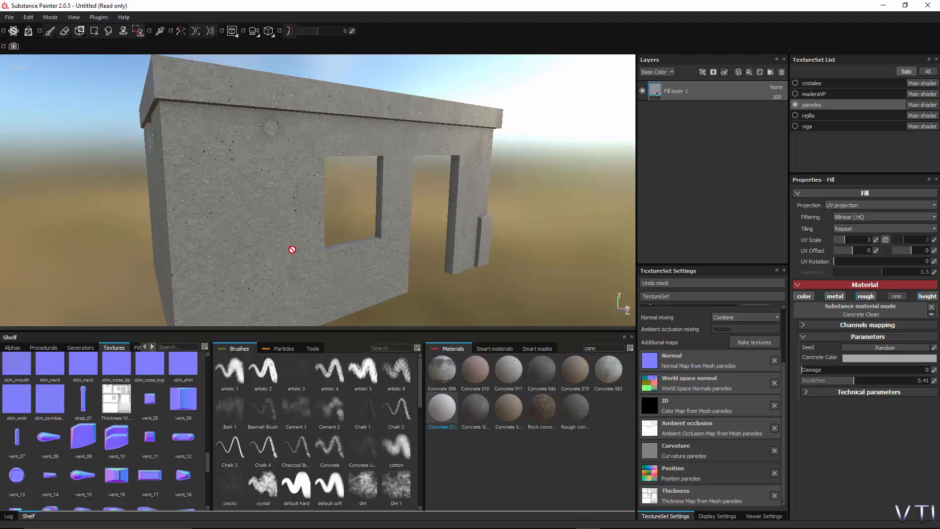
- Set the Concrete Clean material's Damage to 0.1 and check the chipped areas around the house walls
{"action": "mouse_move", "coordinate": [319, 272]}
{"action": "left_mouse_down", "text": "alt"}
{"action": "mouse_move", "coordinate": [309, 273]}
{"action": "mouse_move", "coordinate": [321, 274]}
{"action": "left_mouse_up", "text": "alt"}
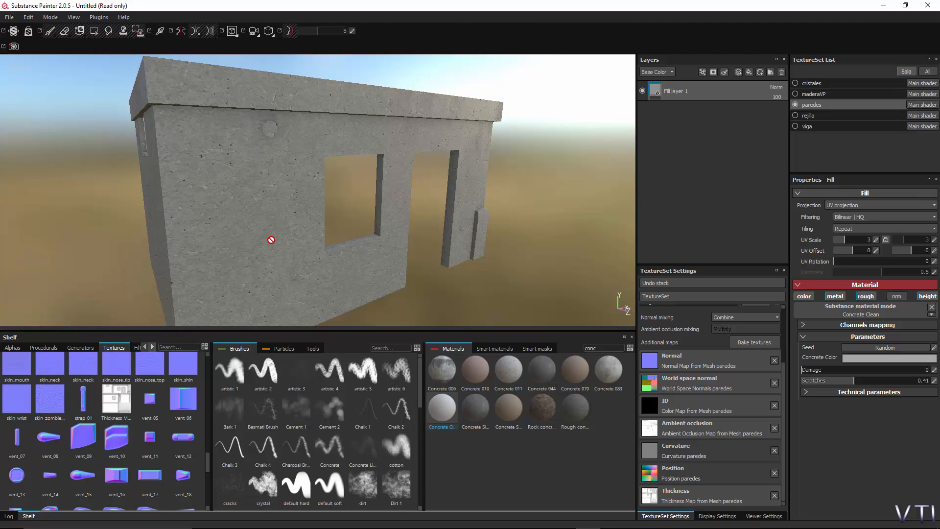
{"action": "left_click_drag", "start_coordinate": [243, 240], "coordinate": [266, 230], "text": "alt"}
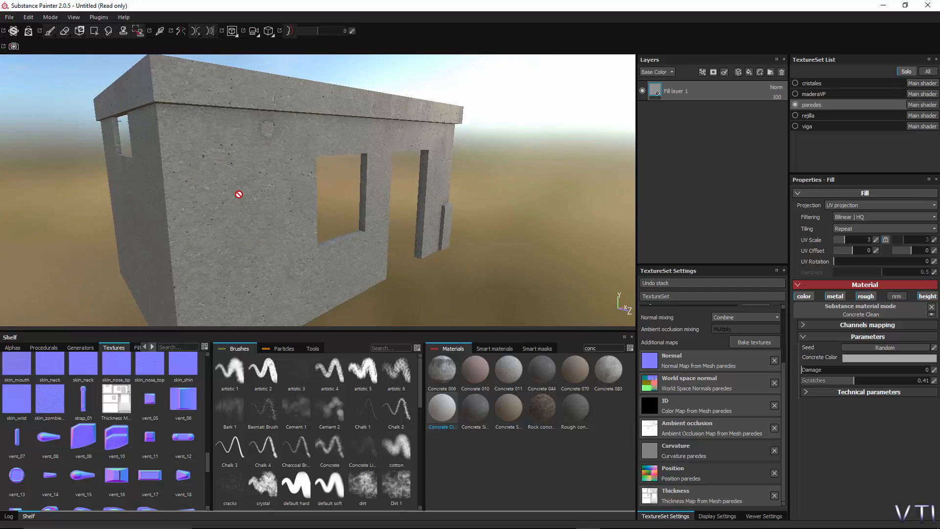
{"action": "scroll", "coordinate": [238, 195], "scroll_direction": "up", "scroll_amount": 2}
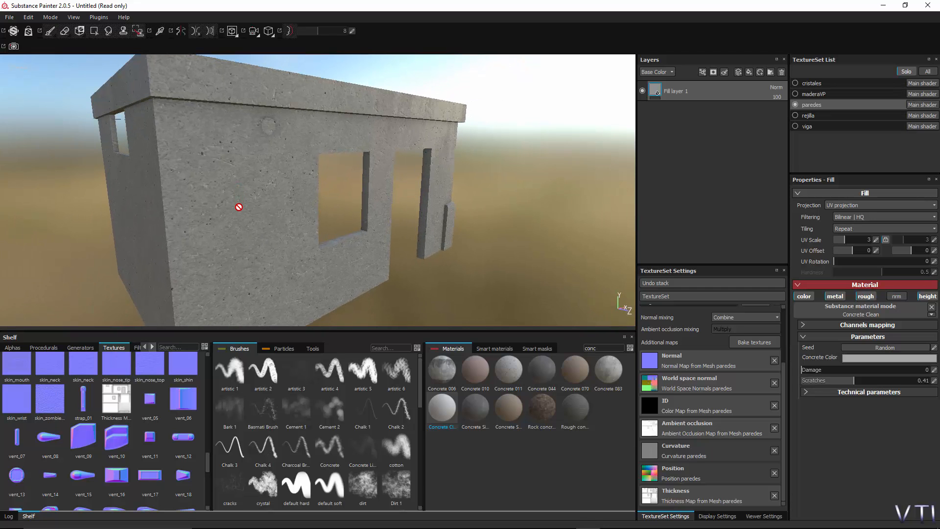
{"action": "left_click_drag", "start_coordinate": [266, 208], "coordinate": [244, 204], "text": "alt"}
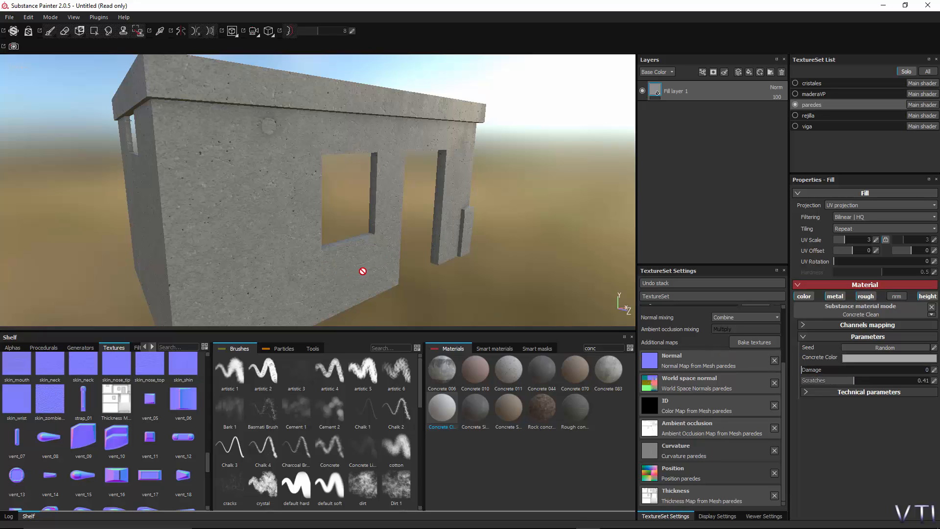
{"action": "key", "text": "alt"}
{"action": "left_click_drag", "start_coordinate": [805, 373], "coordinate": [825, 374]}
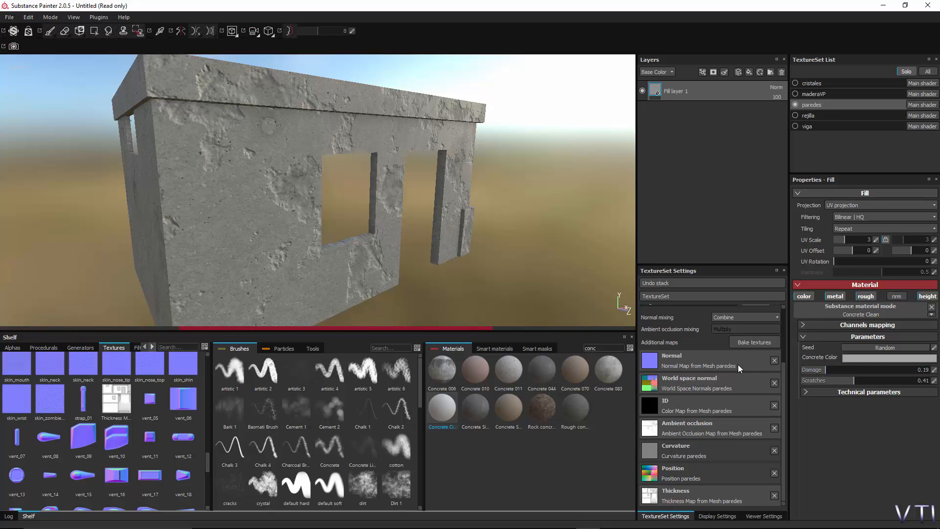
{"action": "left_click", "coordinate": [815, 371]}
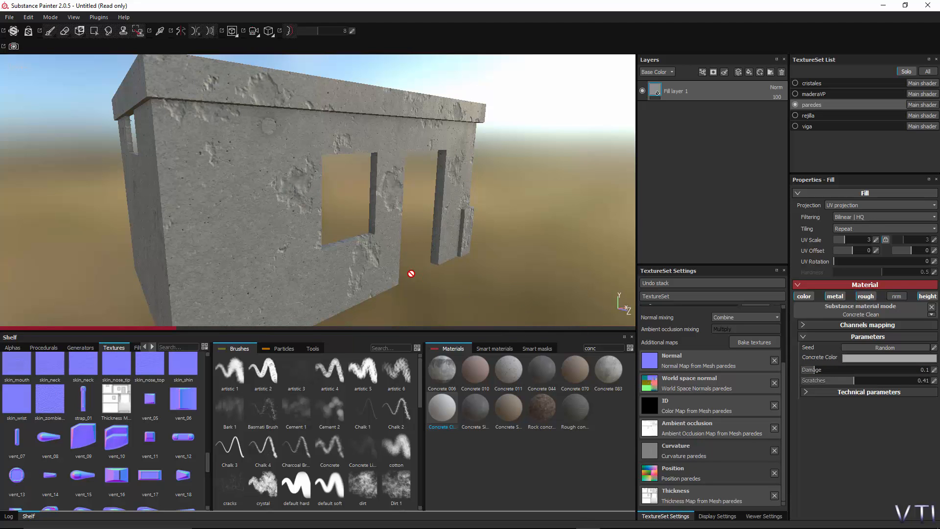
{"action": "left_click_drag", "start_coordinate": [410, 275], "coordinate": [355, 278], "text": "alt"}
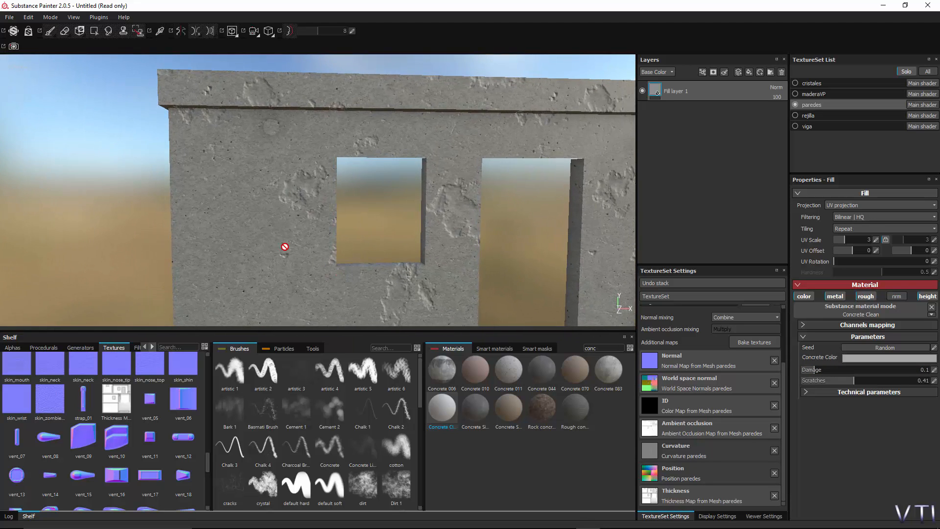
{"action": "left_click_drag", "start_coordinate": [285, 247], "coordinate": [343, 225], "text": "alt"}
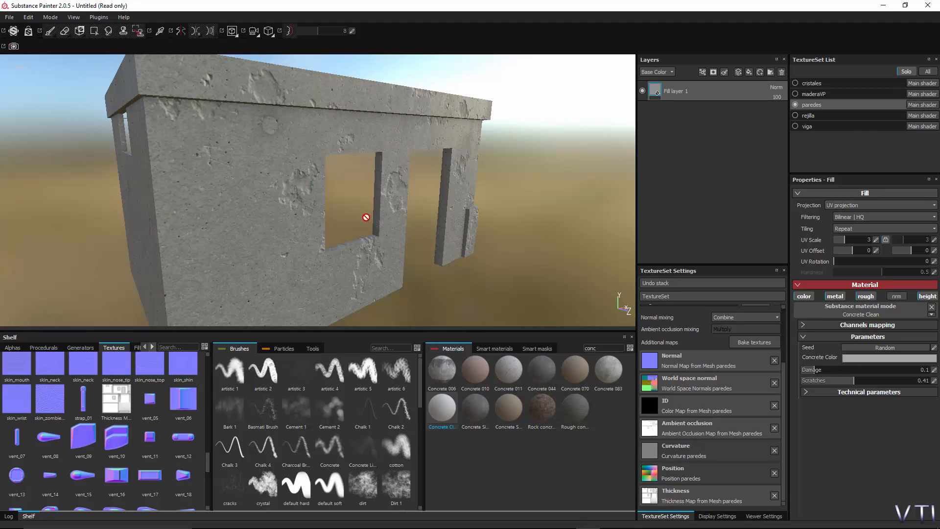
{"action": "left_click_drag", "start_coordinate": [264, 226], "coordinate": [226, 226], "text": "alt"}
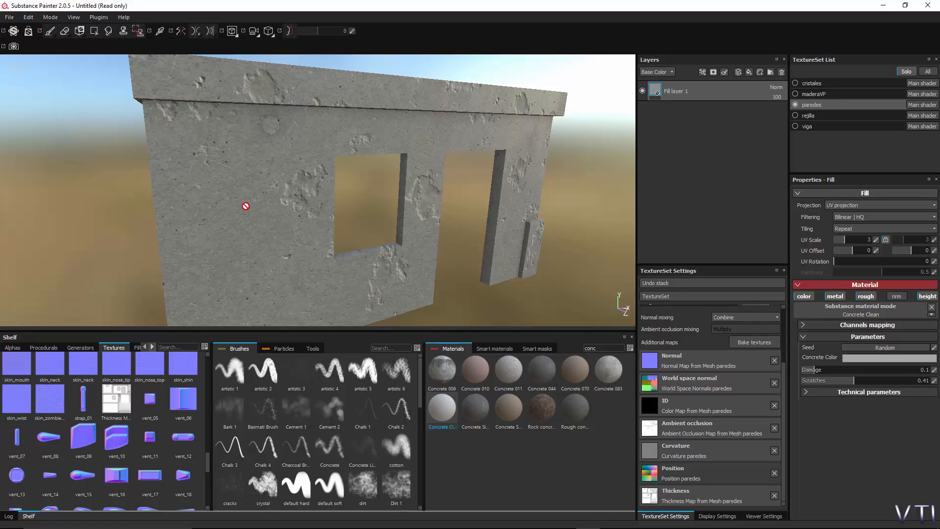
- Examine the concrete finish on the front and side walls from several angles
{"action": "left_click_drag", "start_coordinate": [244, 206], "coordinate": [250, 208], "text": "alt"}
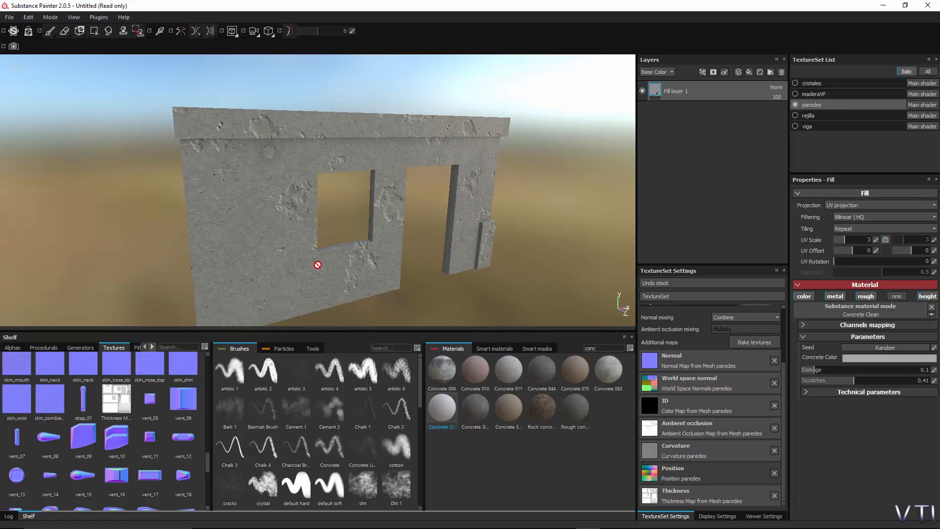
{"action": "left_click_drag", "start_coordinate": [315, 265], "coordinate": [282, 249], "text": "alt"}
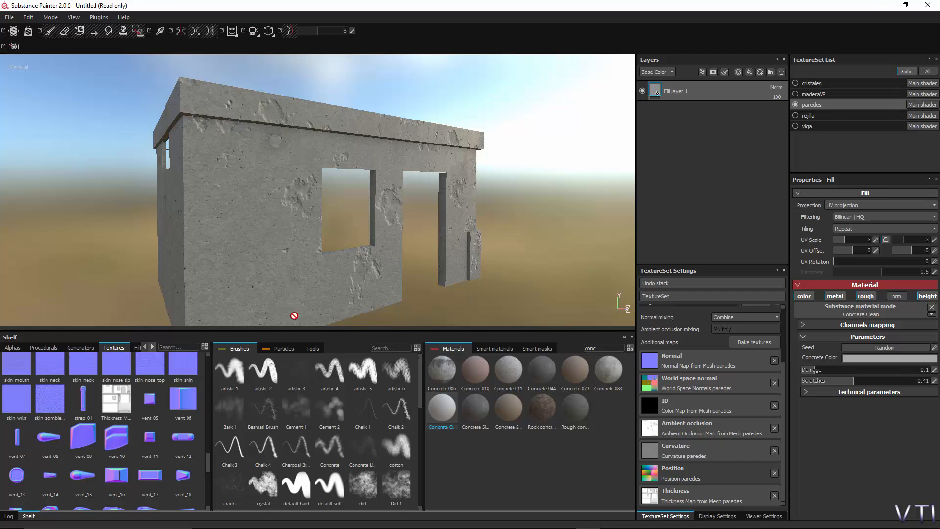
{"action": "left_click_drag", "start_coordinate": [286, 298], "coordinate": [228, 289], "text": "alt"}
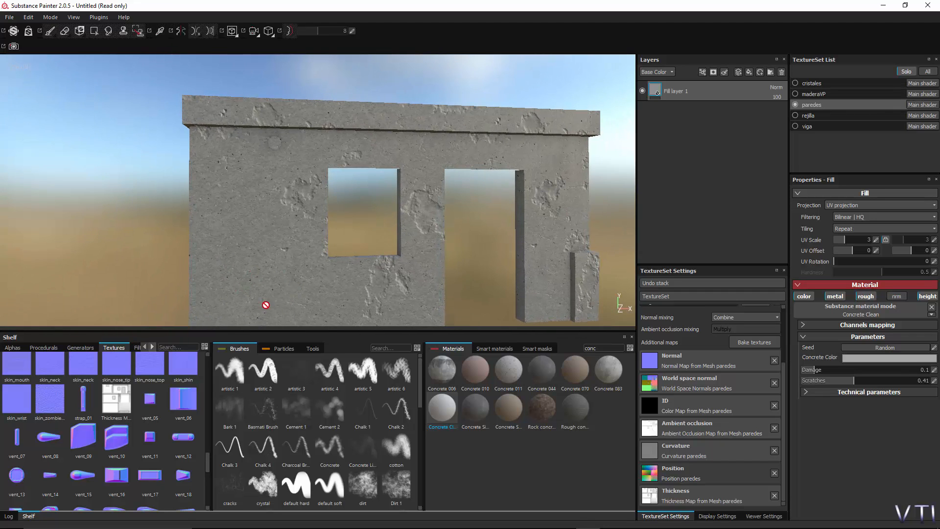
{"action": "left_click_drag", "start_coordinate": [282, 252], "coordinate": [392, 259], "text": "alt"}
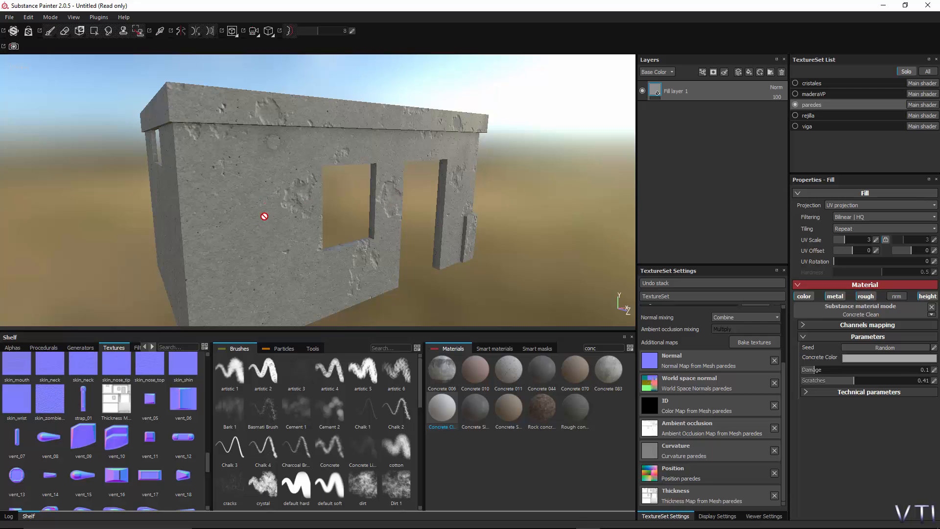
{"action": "left_click_drag", "start_coordinate": [263, 219], "coordinate": [260, 252], "text": "alt"}
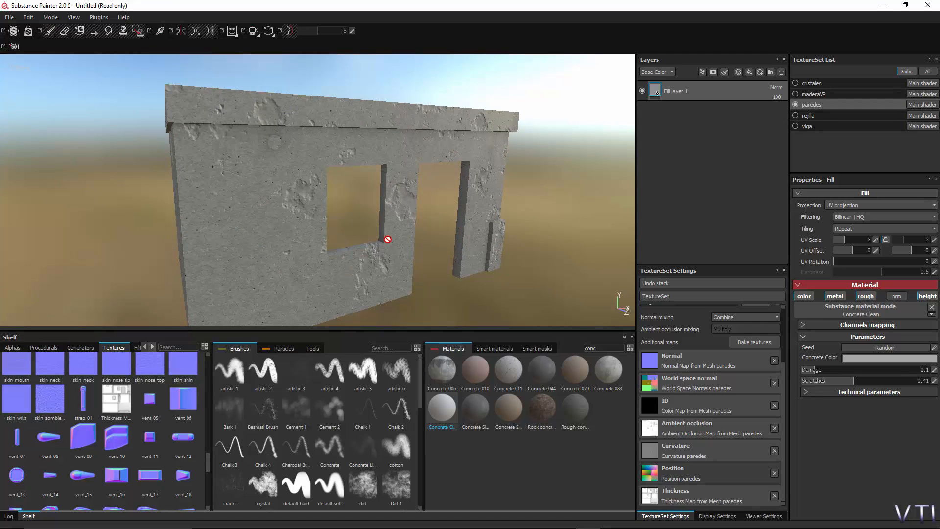
{"action": "left_click_drag", "start_coordinate": [233, 228], "coordinate": [281, 230], "text": "alt"}
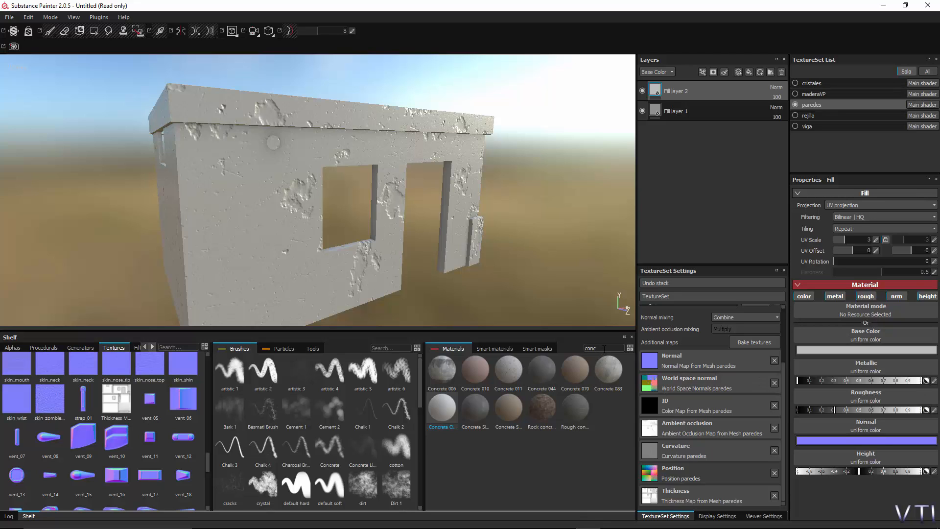
- Add a second fill layer above the concrete and apply the Bricks 001 material to it
{"action": "key", "text": "BackSpace"}
{"action": "key", "text": "BackSpace"}
{"action": "key", "text": "BackSpace"}
{"action": "key", "text": "BackSpace"}
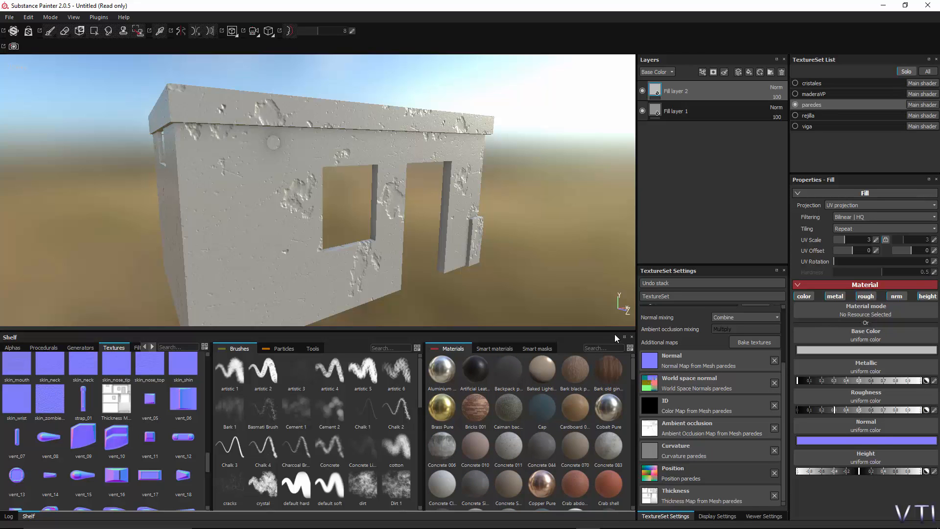
{"action": "mouse_move", "coordinate": [485, 407]}
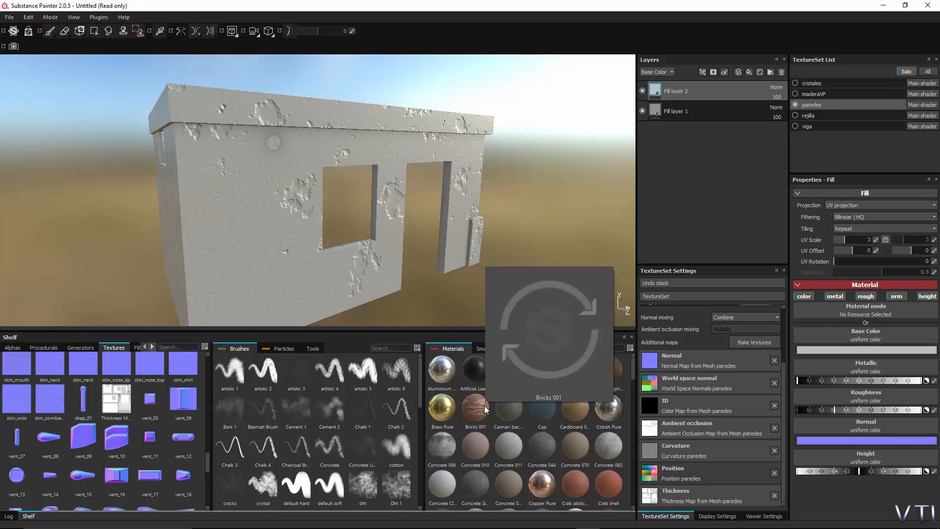
{"action": "left_click_drag", "start_coordinate": [476, 408], "coordinate": [870, 312]}
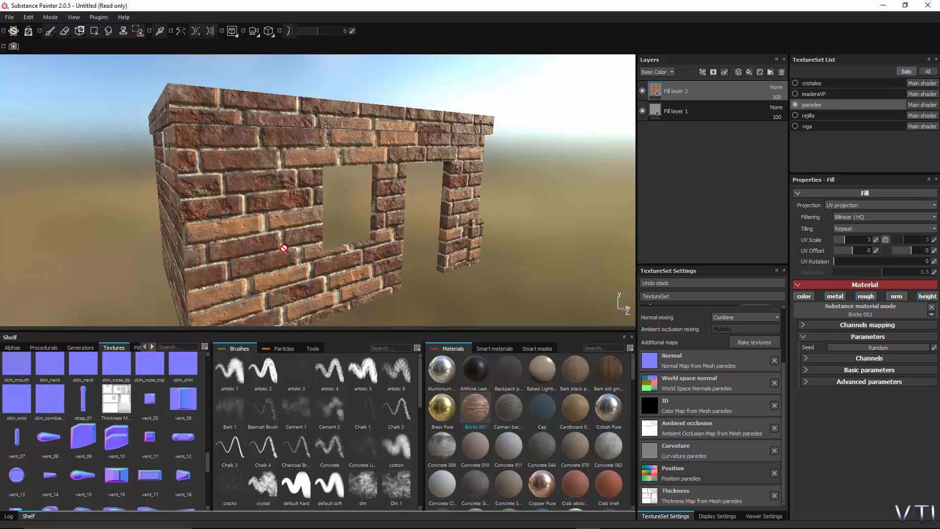
{"action": "left_click_drag", "start_coordinate": [283, 248], "coordinate": [273, 231], "text": "alt"}
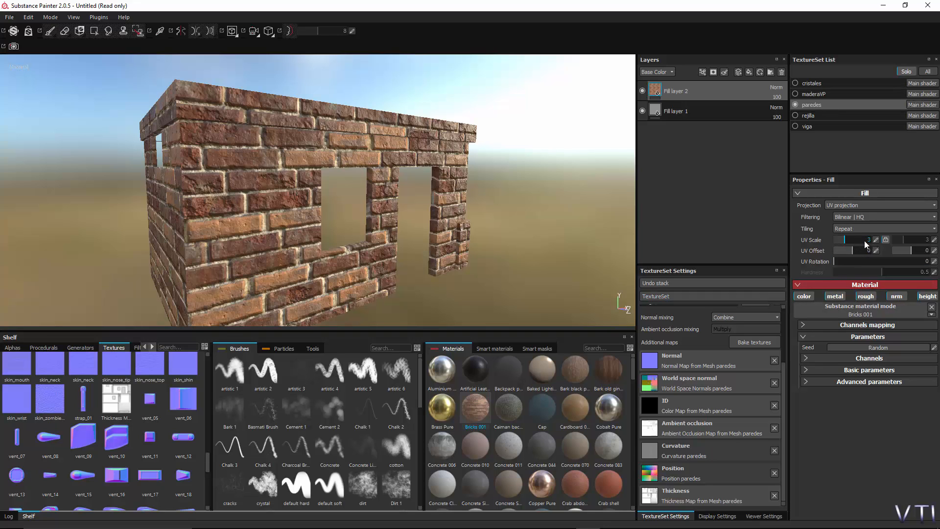
- Try several tilings for the brick fill layer and settle on a UV Scale of 7
{"action": "left_click_drag", "start_coordinate": [848, 239], "coordinate": [850, 239]}
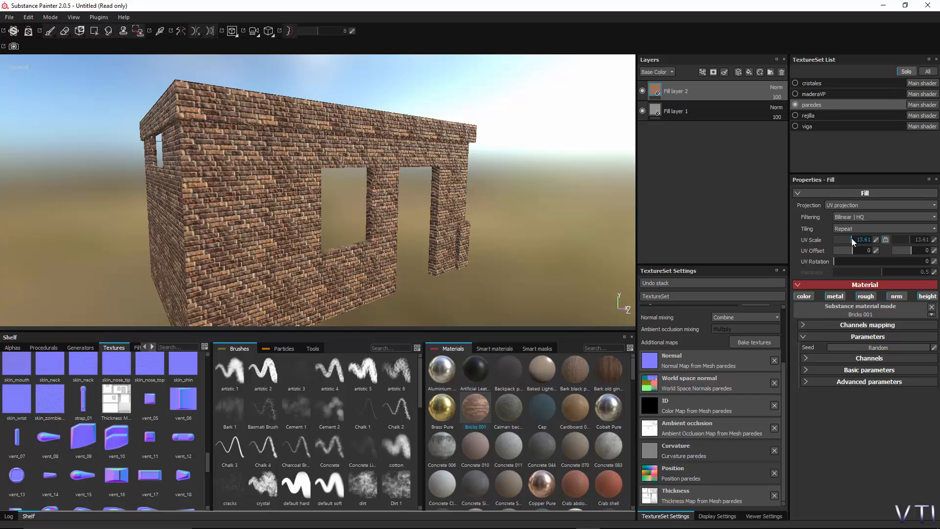
{"action": "key", "text": "Return"}
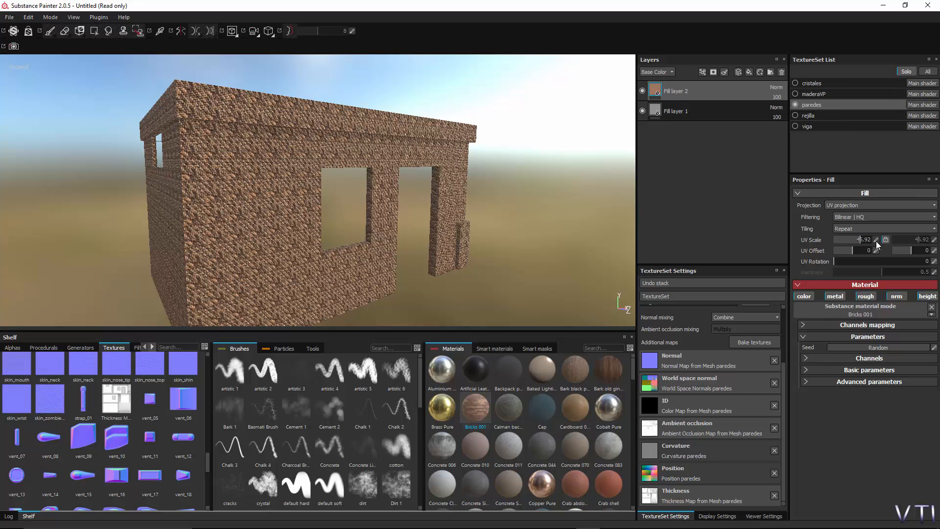
{"action": "left_click", "coordinate": [876, 239]}
{"action": "key", "text": "Return"}
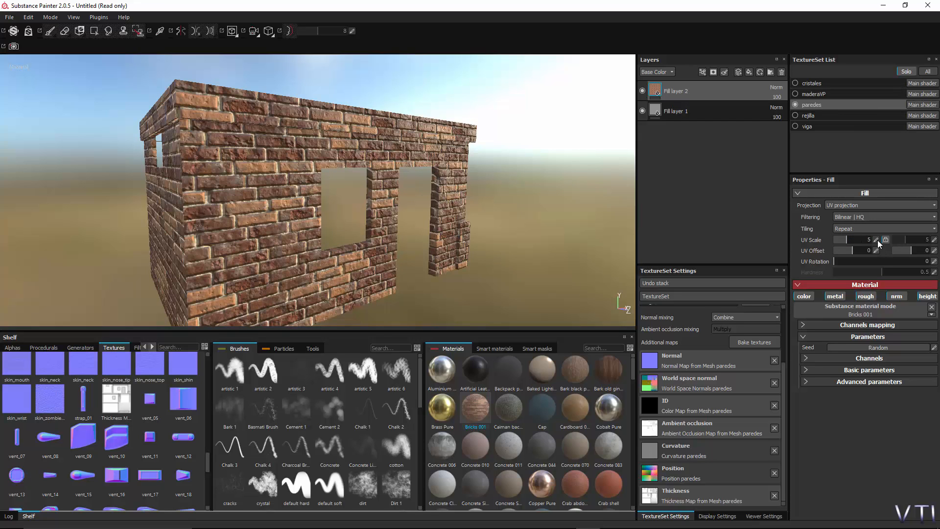
{"action": "left_click", "coordinate": [878, 240]}
{"action": "type", "text": "7"}
{"action": "key", "text": "Return"}
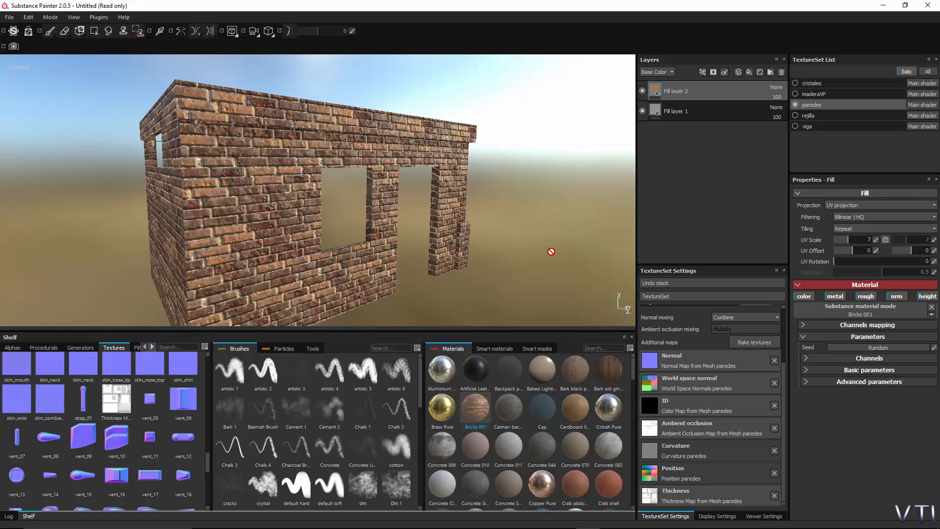
- Add a black mask to the brick fill layer and look over the brush settings for painting it
{"action": "right_click", "coordinate": [676, 93]}
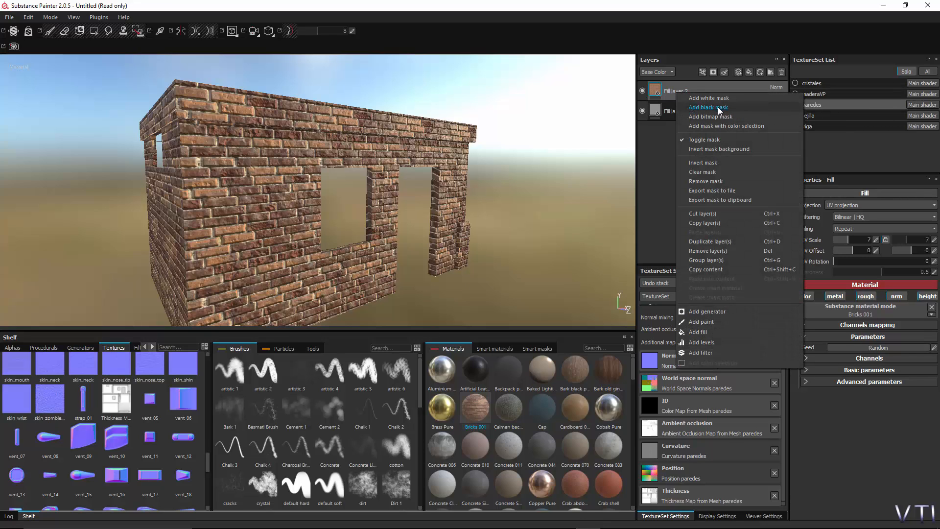
{"action": "left_click", "coordinate": [670, 241]}
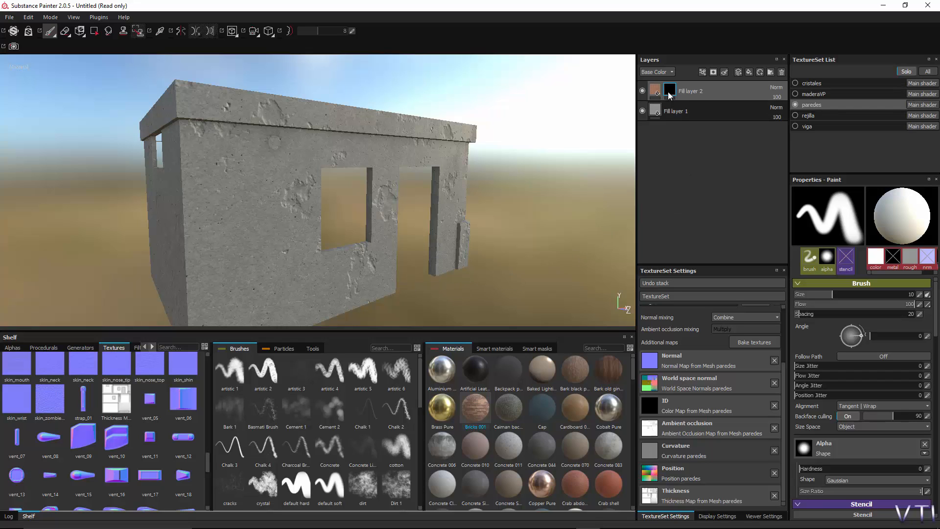
{"action": "mouse_move", "coordinate": [670, 93]}
{"action": "left_click_drag", "start_coordinate": [494, 301], "coordinate": [483, 304], "text": "alt"}
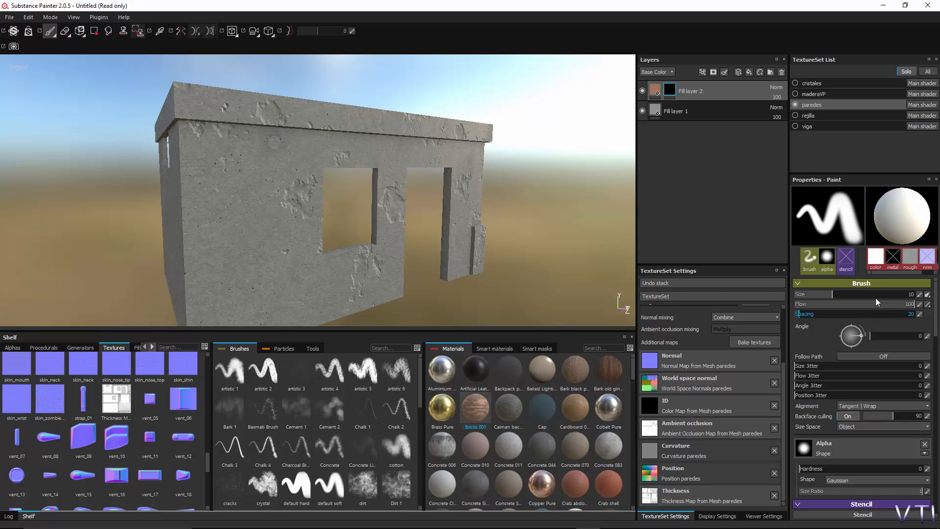
{"action": "scroll", "coordinate": [906, 322], "scroll_direction": "down", "scroll_amount": 1}
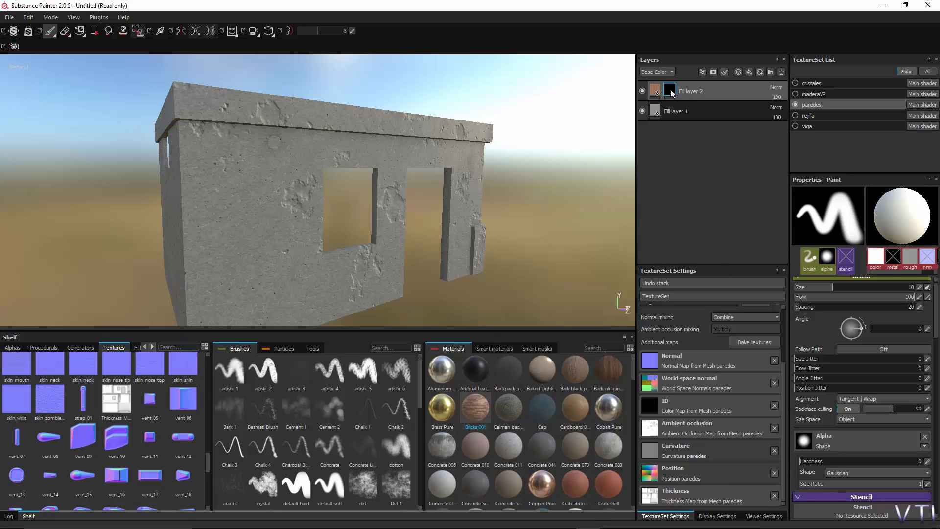
{"action": "mouse_move", "coordinate": [670, 93]}
- Replace the black mask on Fill layer 2 with the Ground Dirt smart mask
{"action": "left_click", "coordinate": [547, 353]}
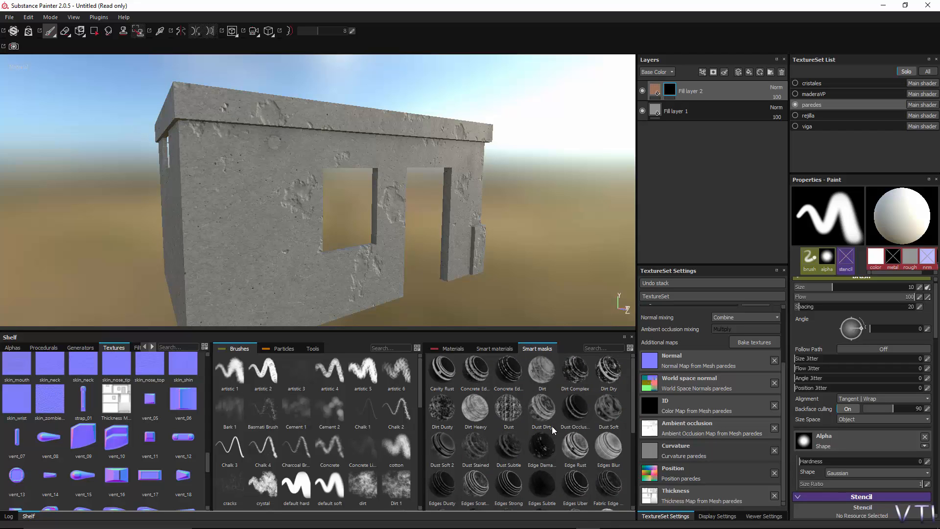
{"action": "scroll", "coordinate": [563, 445], "scroll_direction": "down", "scroll_amount": 3}
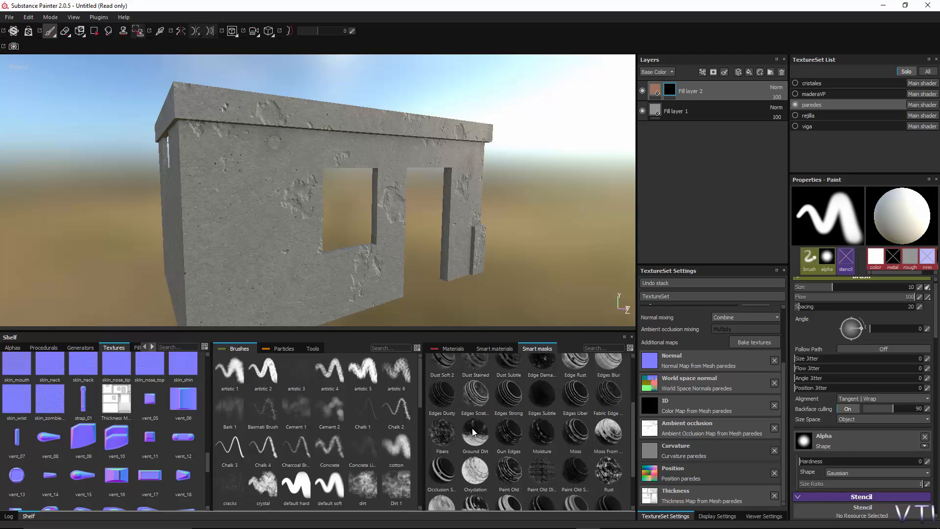
{"action": "mouse_move", "coordinate": [474, 434]}
{"action": "right_click", "coordinate": [673, 94]}
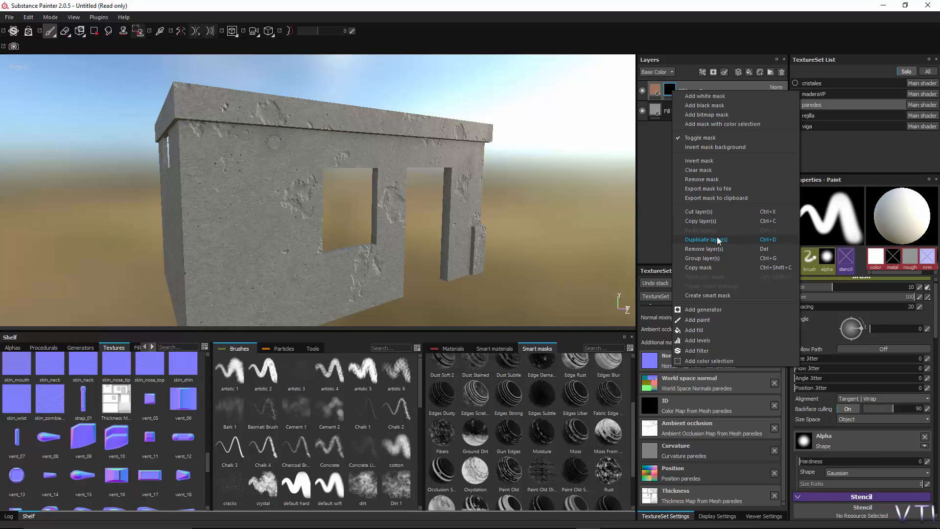
{"action": "left_click", "coordinate": [711, 180]}
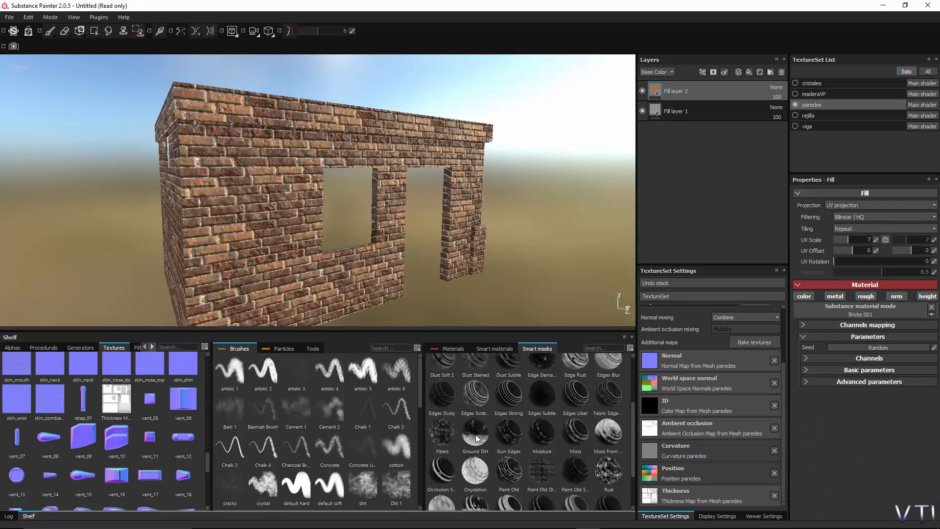
{"action": "left_click_drag", "start_coordinate": [477, 437], "coordinate": [687, 91]}
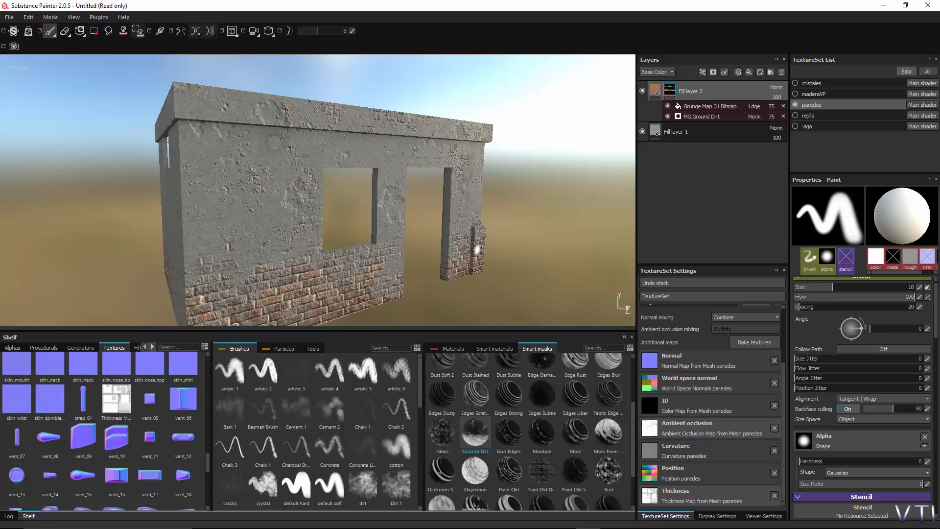
- Examine how the masked bricks blend into the concrete around the walls, both up close and from a distance
{"action": "left_click_drag", "start_coordinate": [343, 297], "coordinate": [344, 295], "text": "alt"}
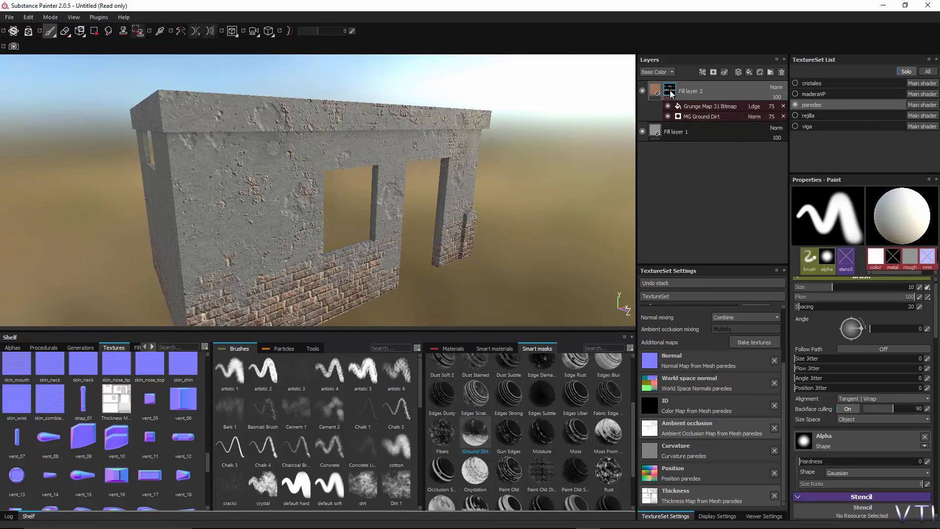
{"action": "mouse_move", "coordinate": [671, 94]}
{"action": "left_click_drag", "start_coordinate": [325, 308], "coordinate": [499, 248], "text": "alt"}
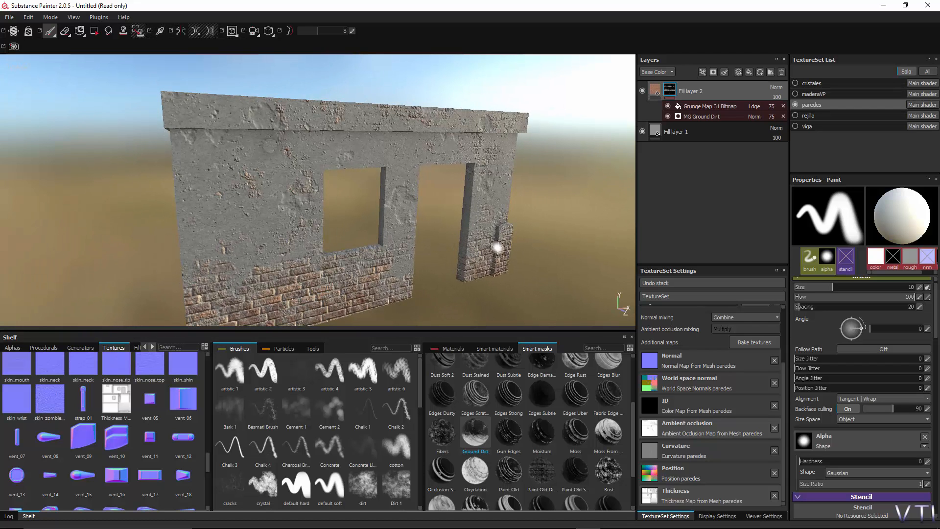
{"action": "mouse_move", "coordinate": [304, 288]}
{"action": "left_mouse_down", "text": "alt"}
{"action": "mouse_move", "coordinate": [379, 281]}
{"action": "mouse_move", "coordinate": [245, 271]}
{"action": "mouse_move", "coordinate": [297, 257]}
{"action": "mouse_move", "coordinate": [263, 182]}
{"action": "left_mouse_up", "text": "alt"}
{"action": "scroll", "coordinate": [306, 285], "scroll_direction": "down", "scroll_amount": 2}
{"action": "scroll", "coordinate": [307, 285], "scroll_direction": "up", "scroll_amount": 5}
{"action": "scroll", "coordinate": [296, 256], "scroll_direction": "up", "scroll_amount": 3}
{"action": "scroll", "coordinate": [293, 253], "scroll_direction": "down", "scroll_amount": 3}
{"action": "scroll", "coordinate": [306, 255], "scroll_direction": "up", "scroll_amount": 3}
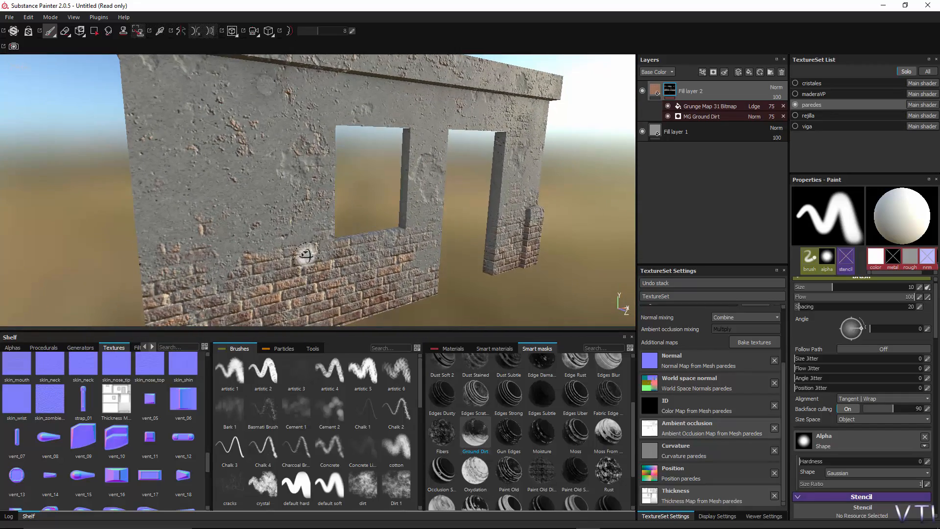
{"action": "scroll", "coordinate": [305, 253], "scroll_direction": "down", "scroll_amount": 5}
{"action": "left_click_drag", "start_coordinate": [329, 260], "coordinate": [348, 267], "text": "alt"}
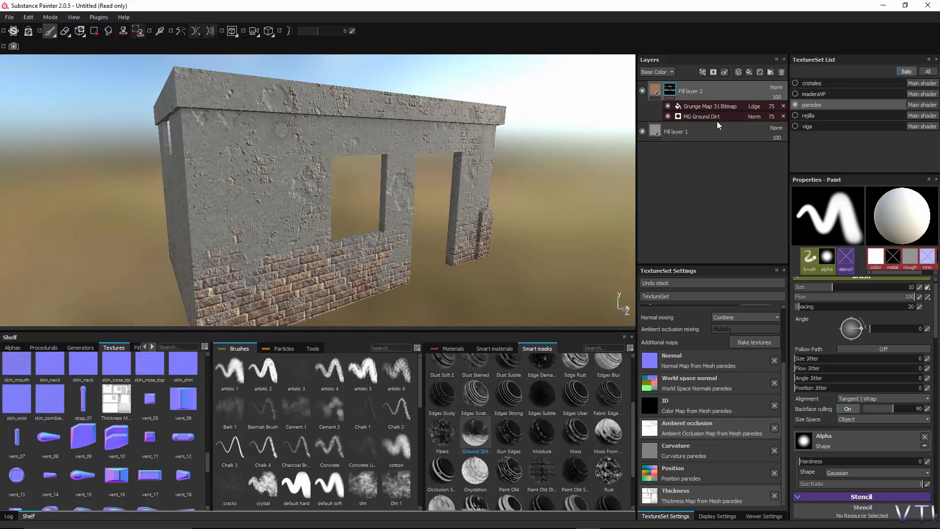
{"action": "left_click_drag", "start_coordinate": [378, 248], "coordinate": [342, 241], "text": "alt"}
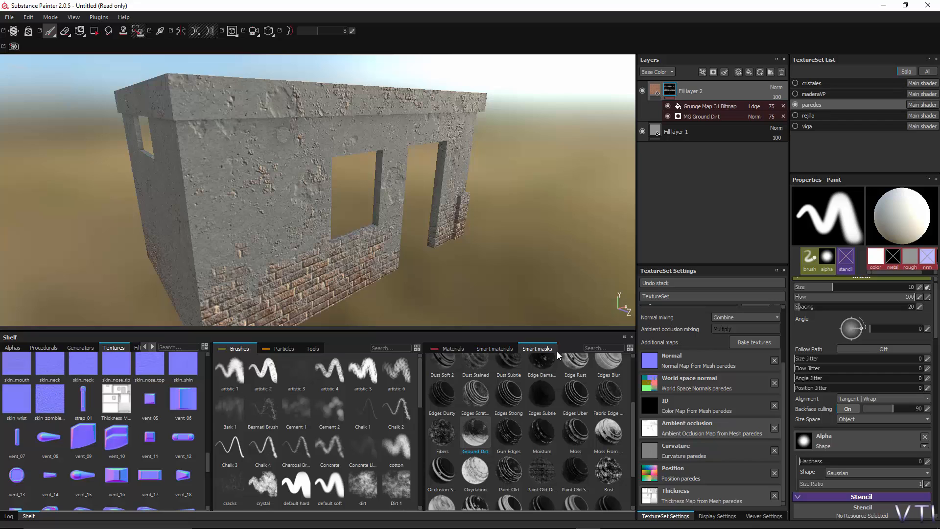
- Set the MG Ground Dirt generator's Level to 0.62, Contrast to 0.5 and Dirt Height to 0.45
{"action": "left_click", "coordinate": [706, 117]}
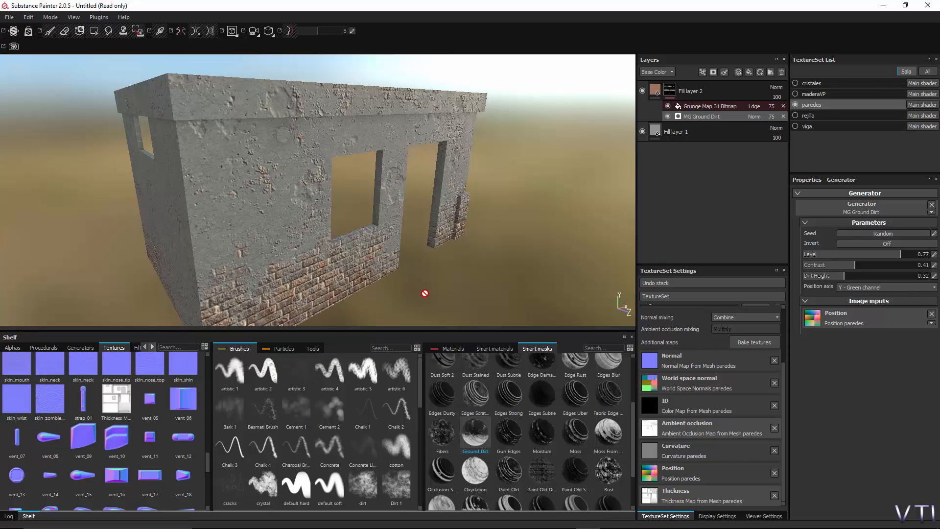
{"action": "left_click_drag", "start_coordinate": [443, 297], "coordinate": [261, 297], "text": "alt"}
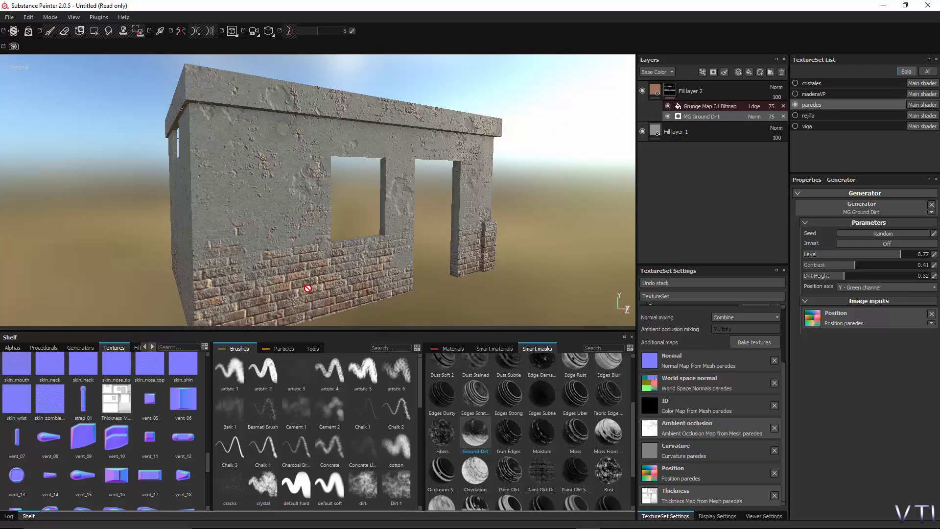
{"action": "left_click_drag", "start_coordinate": [233, 286], "coordinate": [307, 284], "text": "alt"}
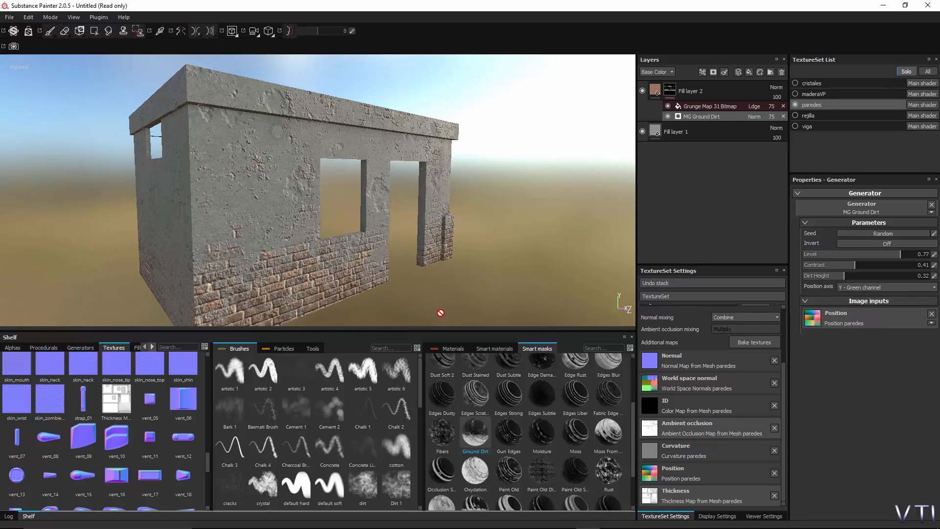
{"action": "left_click_drag", "start_coordinate": [440, 310], "coordinate": [516, 321], "text": "alt"}
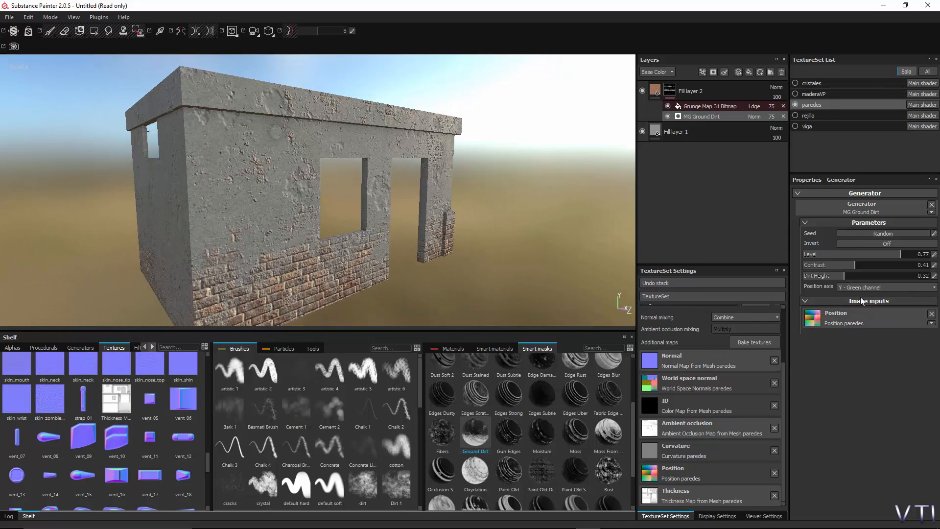
{"action": "mouse_move", "coordinate": [875, 254]}
{"action": "left_mouse_down"}
{"action": "mouse_move", "coordinate": [850, 258]}
{"action": "mouse_move", "coordinate": [876, 257]}
{"action": "left_mouse_up"}
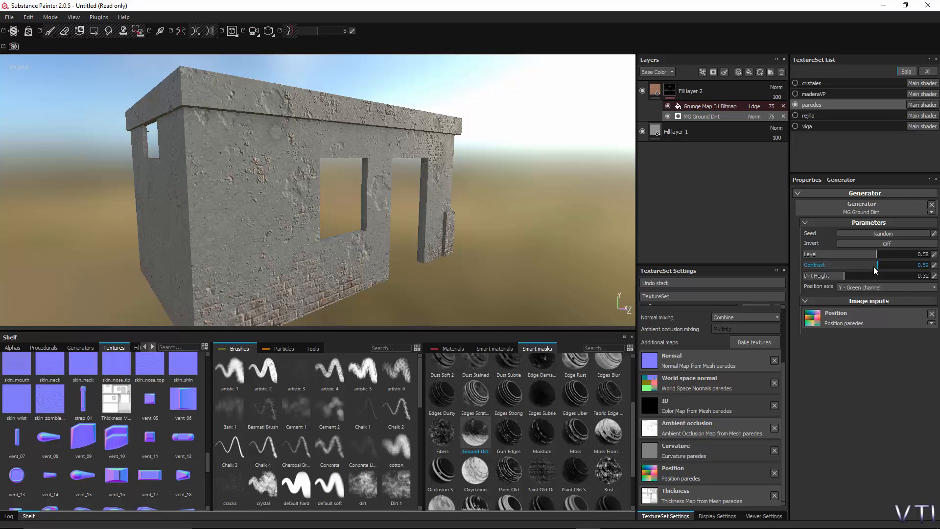
{"action": "left_click_drag", "start_coordinate": [867, 265], "coordinate": [865, 266]}
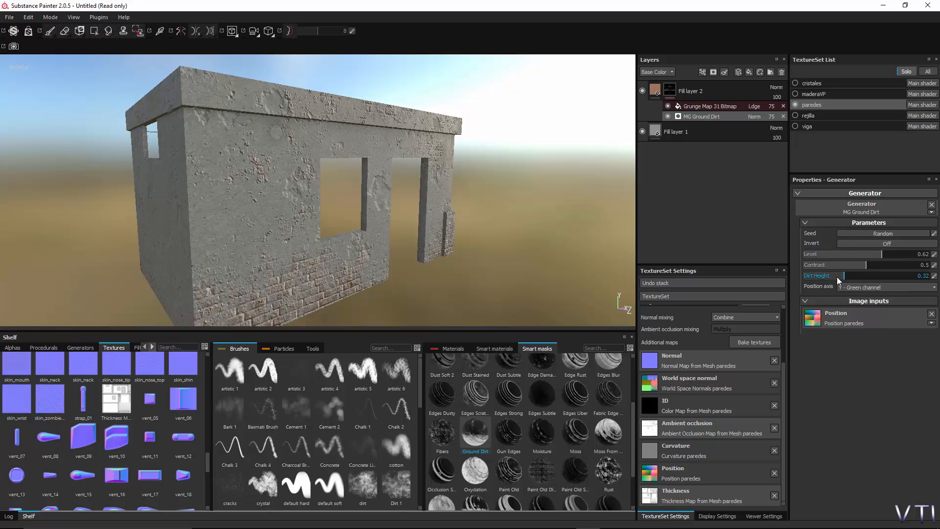
{"action": "left_click_drag", "start_coordinate": [866, 276], "coordinate": [841, 276]}
{"action": "left_click", "coordinate": [864, 276]}
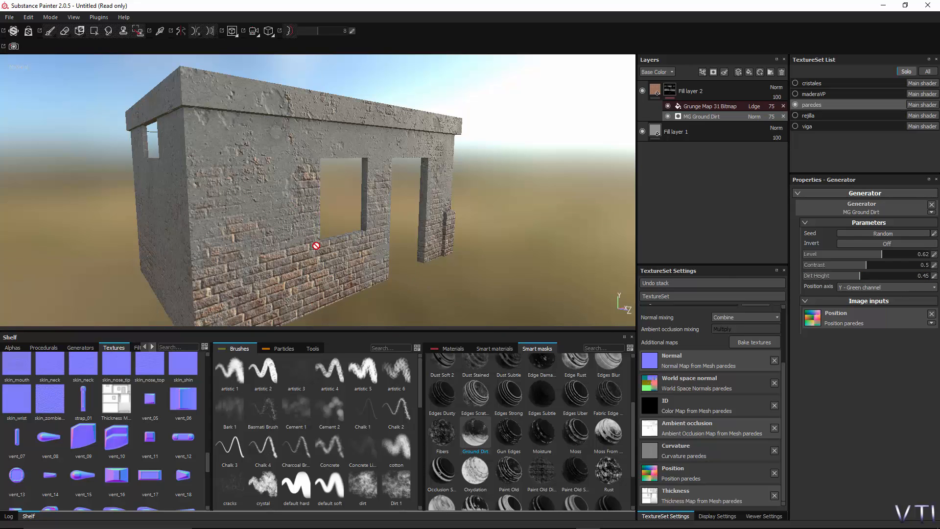
- Inspect the adjusted brick and concrete distribution on the front wall, side wall and roof edge from several angles
{"action": "left_click_drag", "start_coordinate": [455, 314], "coordinate": [415, 305], "text": "alt"}
{"action": "key", "text": "alt"}
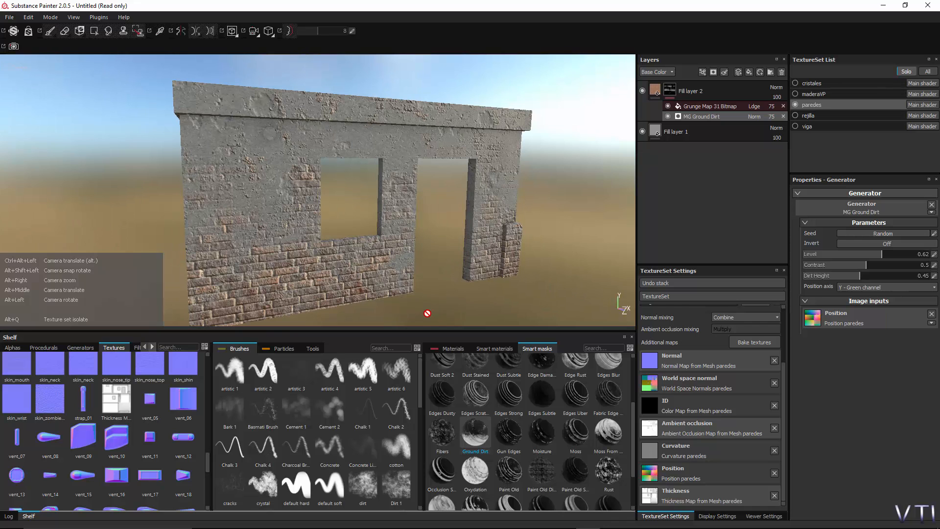
{"action": "left_click_drag", "start_coordinate": [389, 304], "coordinate": [350, 269], "text": "alt"}
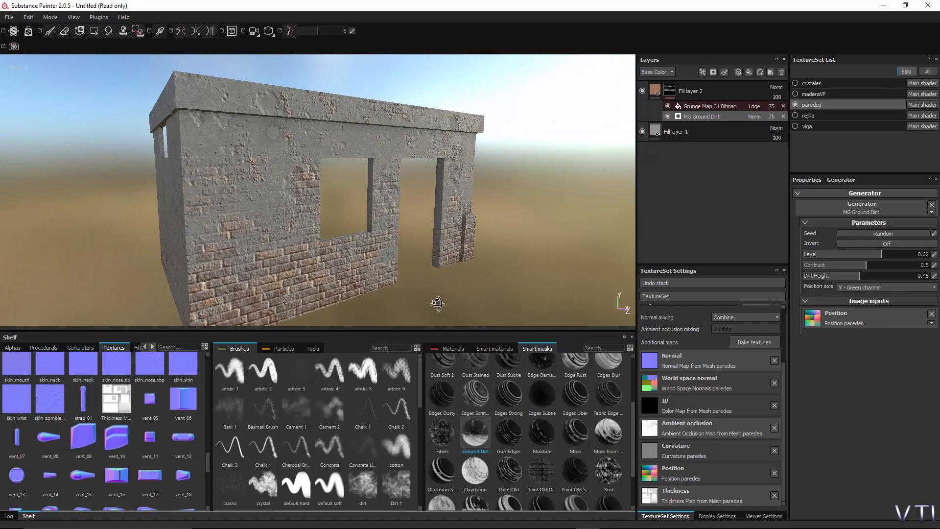
{"action": "left_click_drag", "start_coordinate": [271, 217], "coordinate": [357, 246], "text": "alt"}
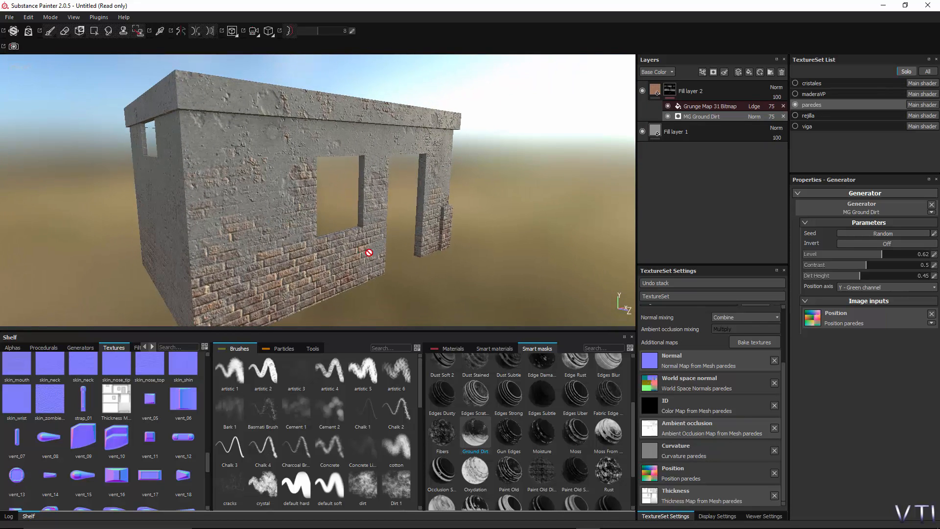
{"action": "left_click_drag", "start_coordinate": [449, 293], "coordinate": [360, 298], "text": "alt"}
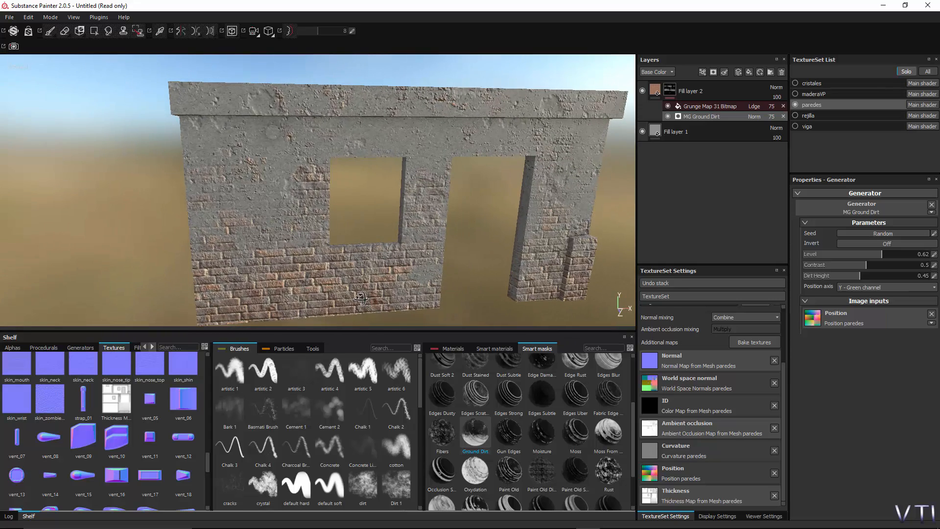
{"action": "left_click_drag", "start_coordinate": [448, 268], "coordinate": [479, 272], "text": "alt"}
{"action": "mouse_move", "coordinate": [342, 274]}
{"action": "left_mouse_down", "text": "alt"}
{"action": "mouse_move", "coordinate": [407, 260]}
{"action": "mouse_move", "coordinate": [448, 274]}
{"action": "left_mouse_up", "text": "alt"}
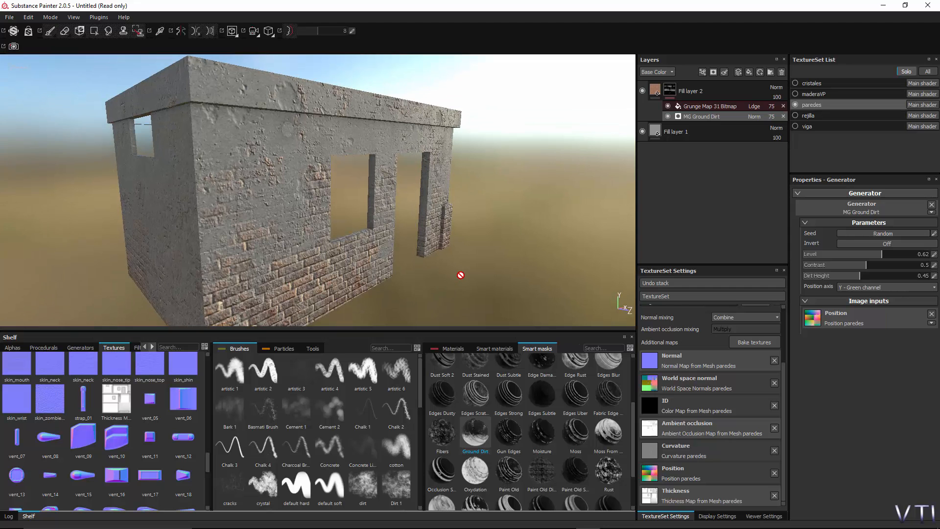
{"action": "mouse_move", "coordinate": [468, 289]}
{"action": "left_mouse_down", "text": "alt"}
{"action": "mouse_move", "coordinate": [480, 287]}
{"action": "mouse_move", "coordinate": [467, 307]}
{"action": "left_mouse_up", "text": "alt"}
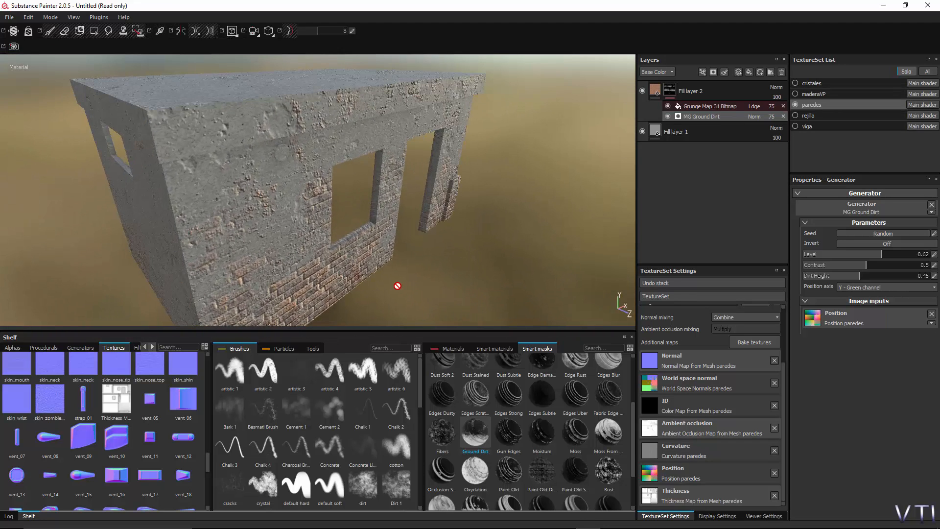
{"action": "scroll", "coordinate": [395, 285], "scroll_direction": "up", "scroll_amount": 2}
{"action": "scroll", "coordinate": [395, 286], "scroll_direction": "down", "scroll_amount": 3}
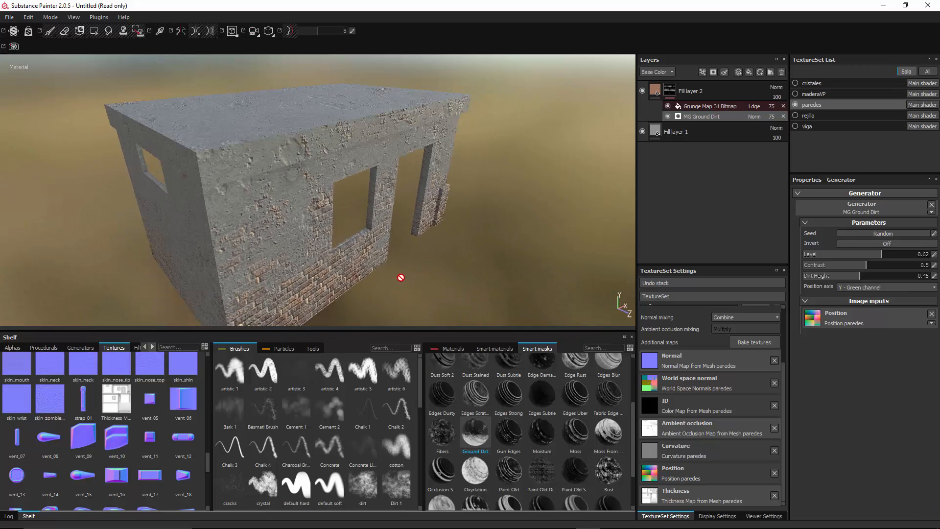
{"action": "left_click_drag", "start_coordinate": [396, 275], "coordinate": [402, 248], "text": "alt"}
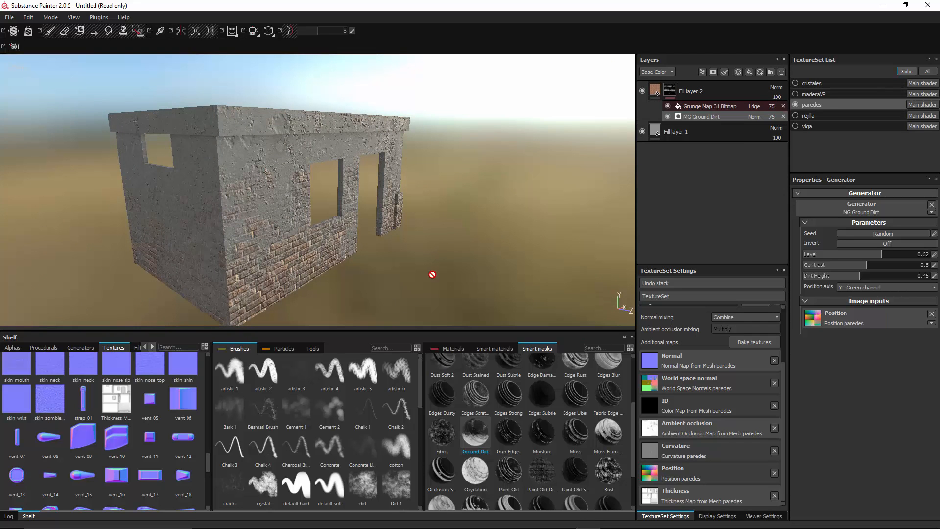
{"action": "left_click_drag", "start_coordinate": [423, 277], "coordinate": [298, 269], "text": "alt"}
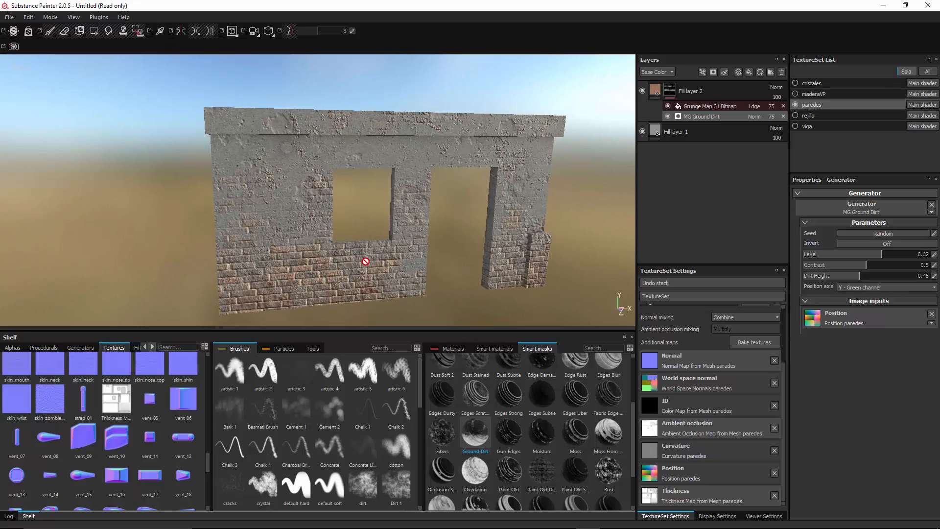
{"action": "left_click_drag", "start_coordinate": [410, 260], "coordinate": [291, 262], "text": "alt"}
{"action": "left_click_drag", "start_coordinate": [404, 230], "coordinate": [535, 227], "text": "alt"}
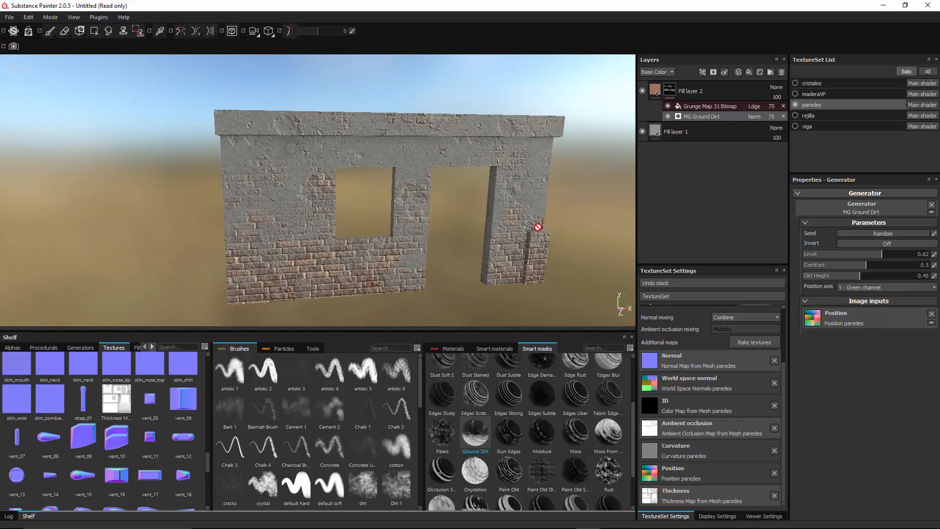
{"action": "left_click_drag", "start_coordinate": [330, 263], "coordinate": [438, 259], "text": "alt"}
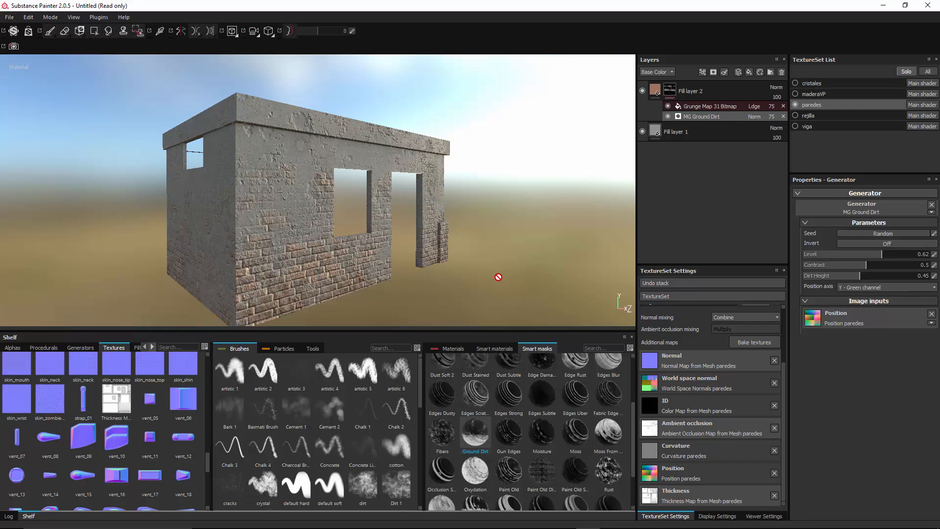